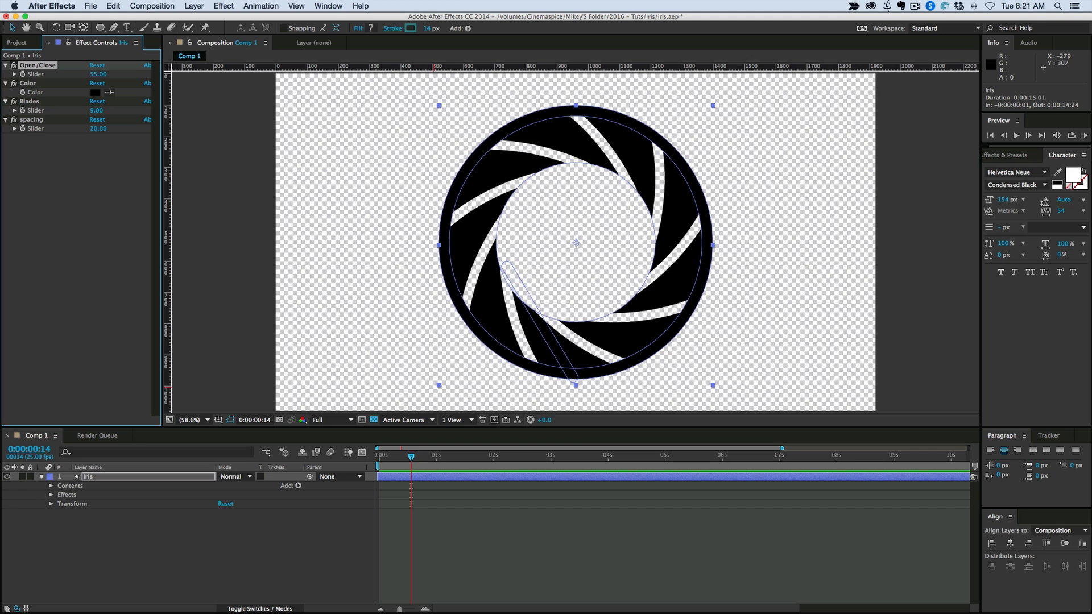
Step: Switch to the browser and look through the product range and community section on the Syrp homepage
left_click_drag(0, 92, 757, 30)
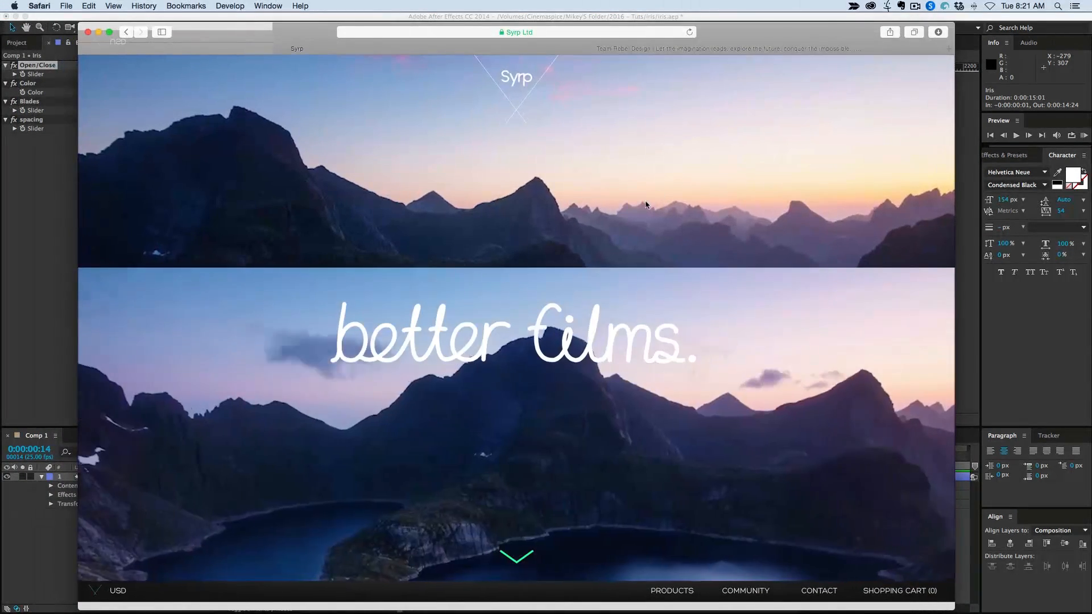
scroll(619, 195, "down", 6)
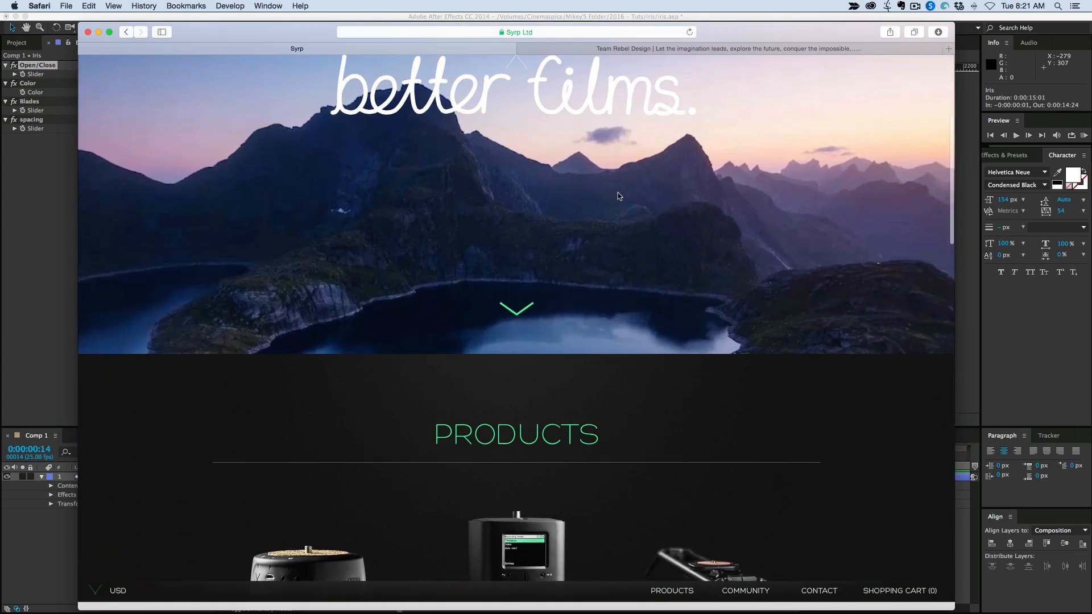
scroll(617, 193, "down", 2)
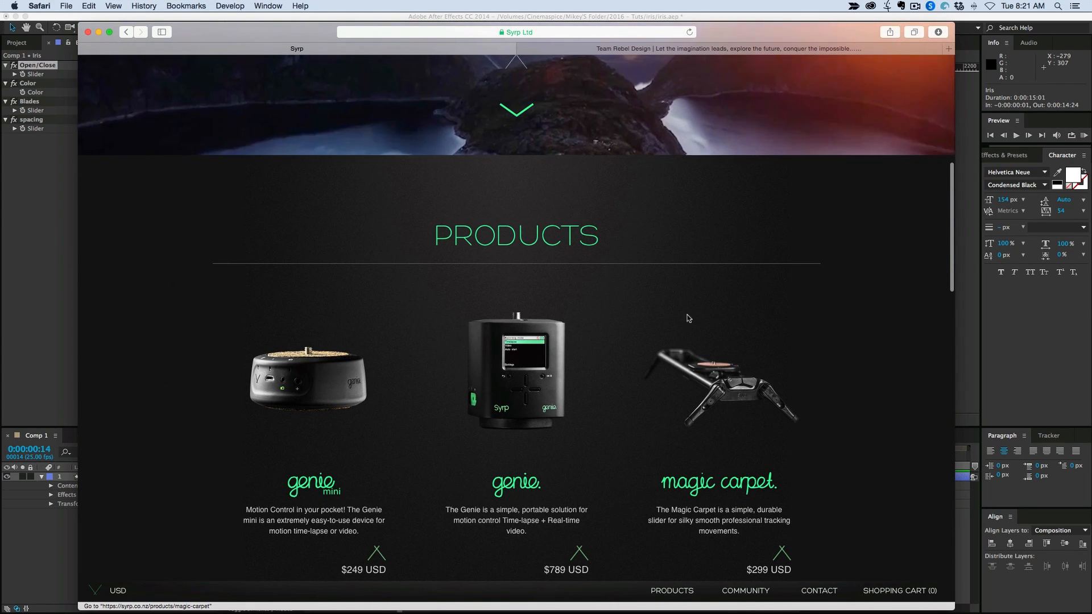
scroll(710, 362, "down", 2)
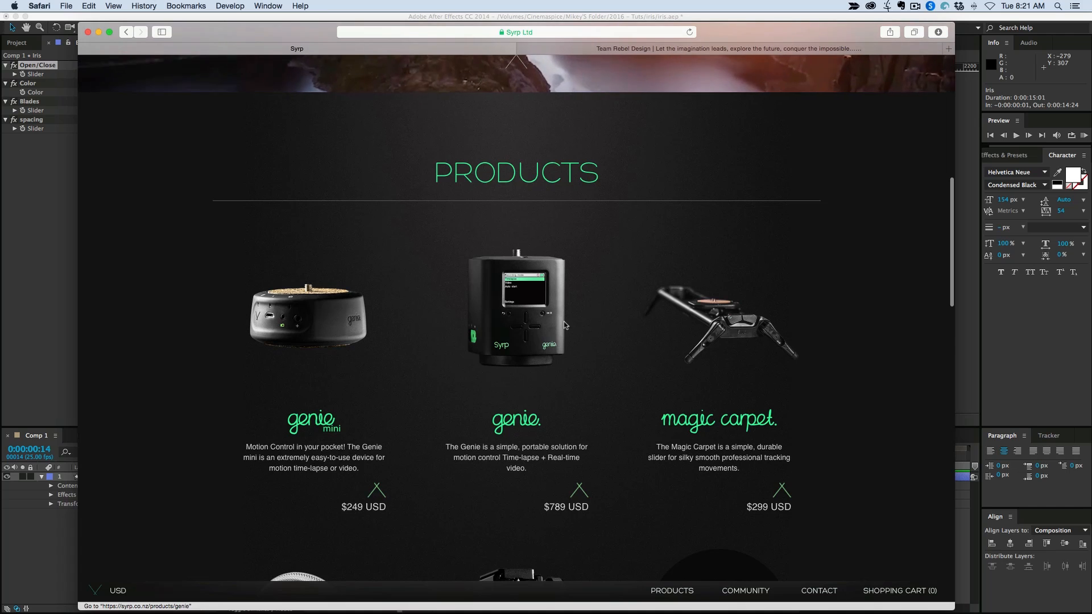
scroll(500, 283, "down", 6)
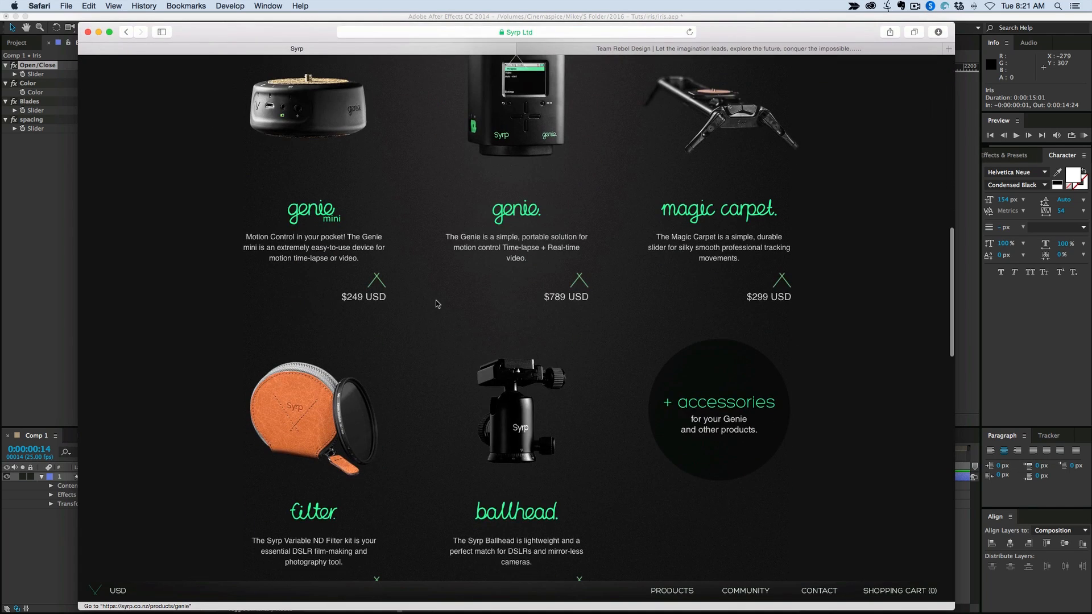
scroll(438, 303, "up", 5)
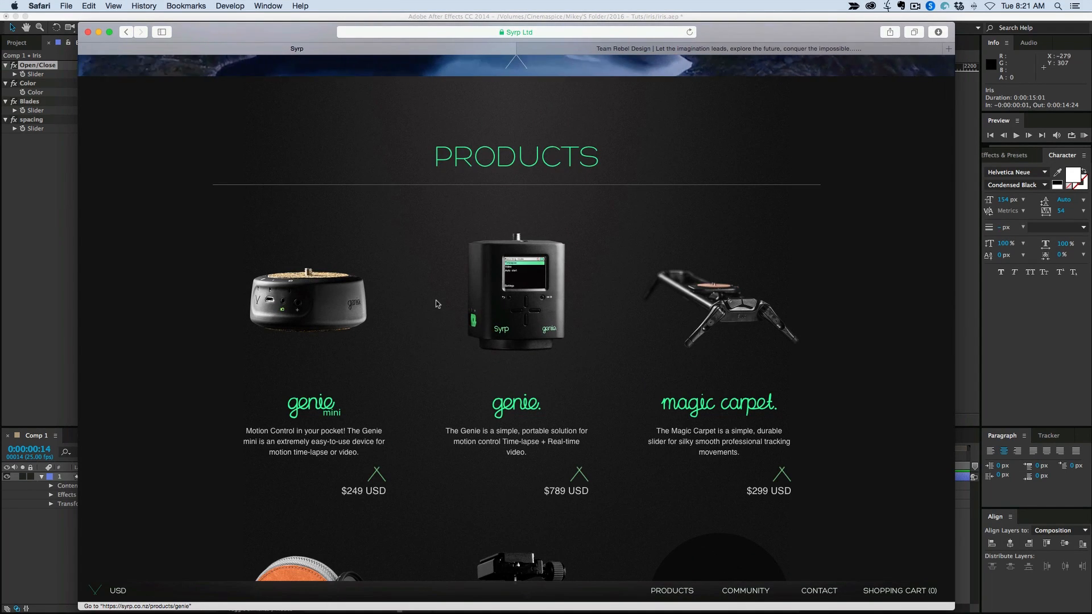
scroll(436, 303, "up", 7)
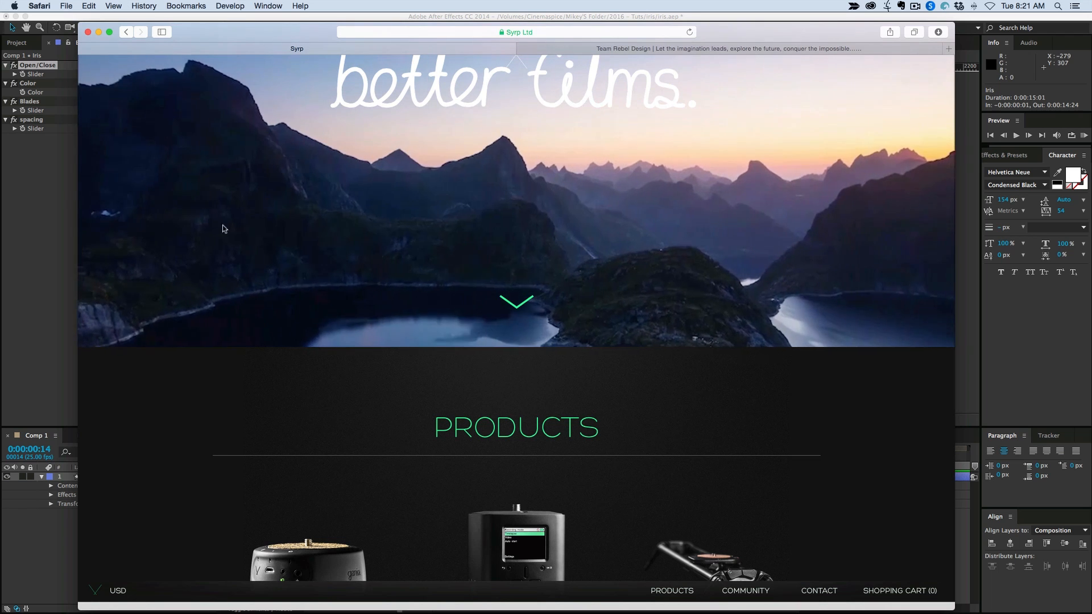
scroll(468, 265, "down", 5)
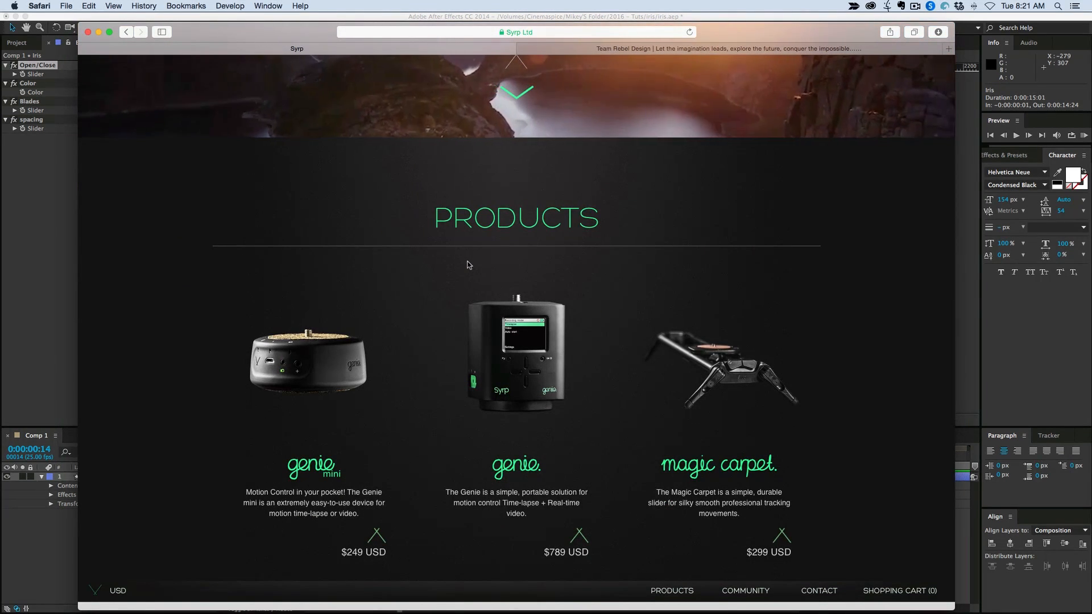
scroll(468, 265, "down", 1)
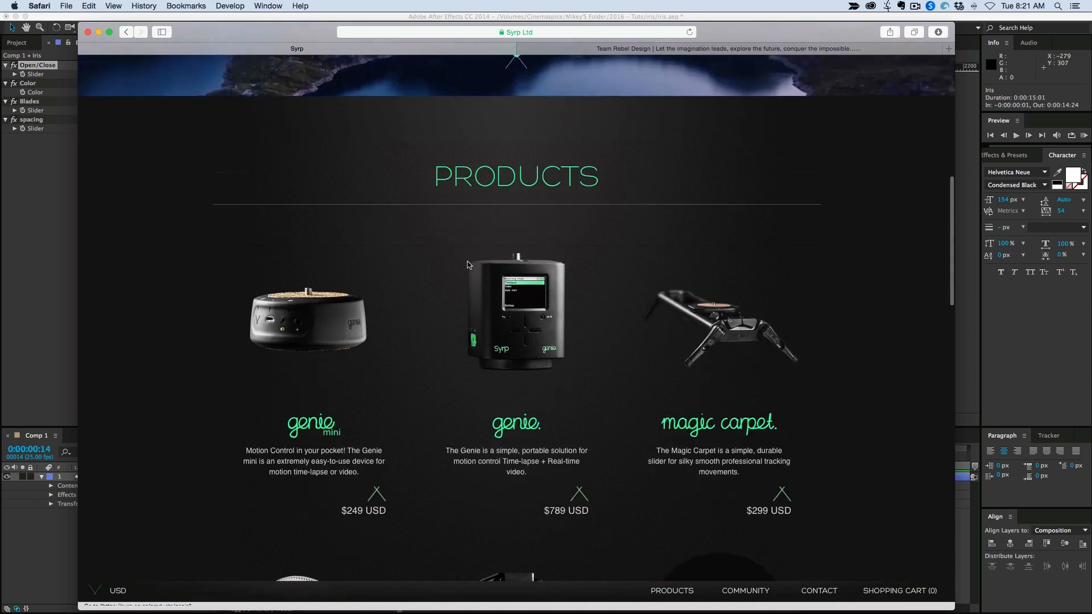
scroll(469, 265, "down", 3)
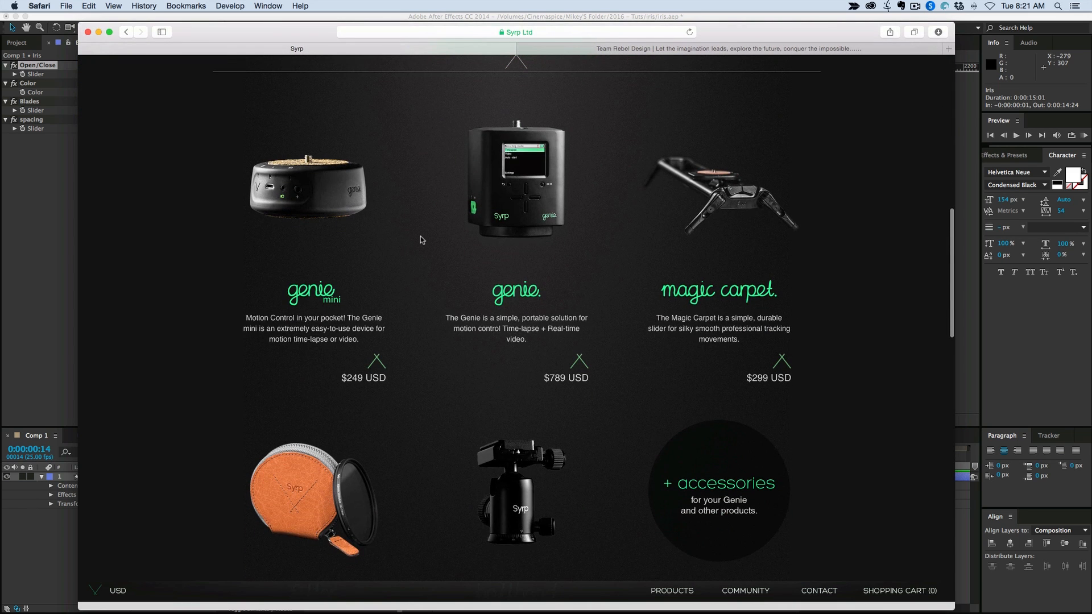
scroll(423, 239, "down", 10)
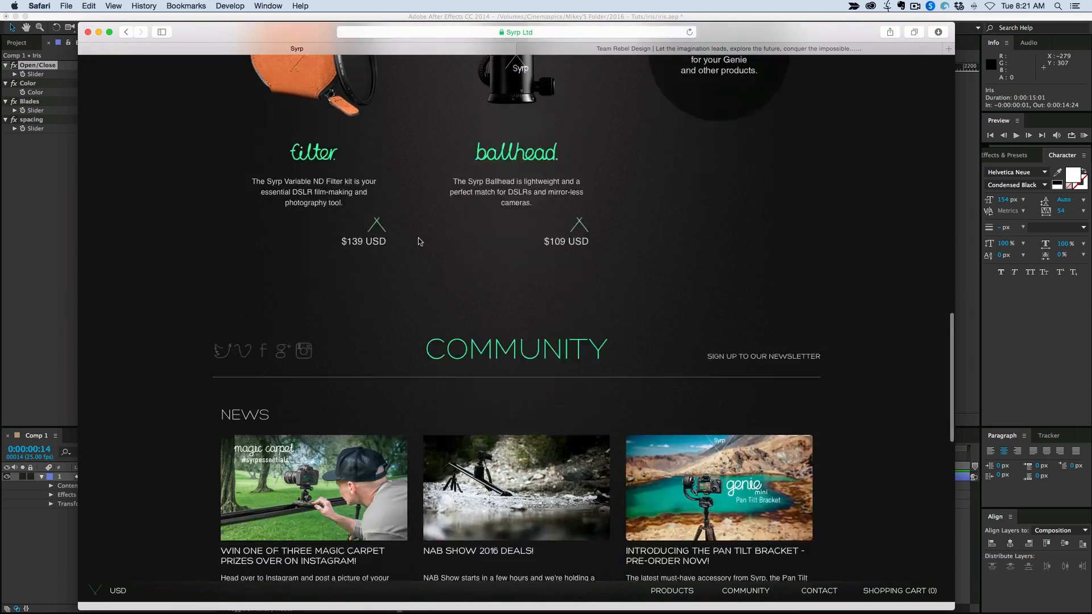
scroll(418, 239, "down", 3)
scroll(419, 239, "up", 7)
scroll(419, 242, "up", 12)
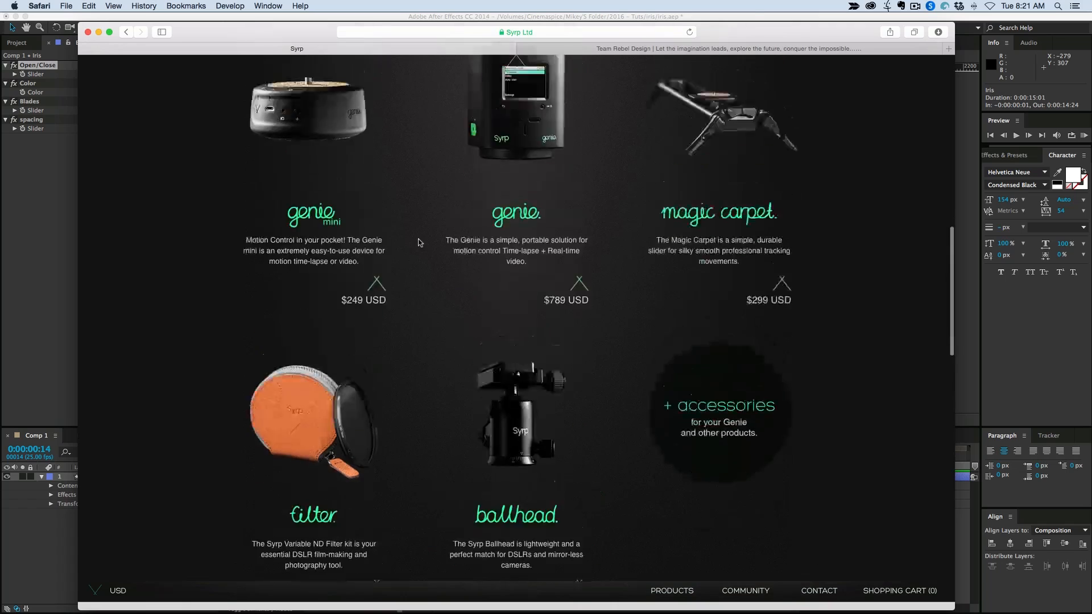
scroll(427, 245, "up", 3)
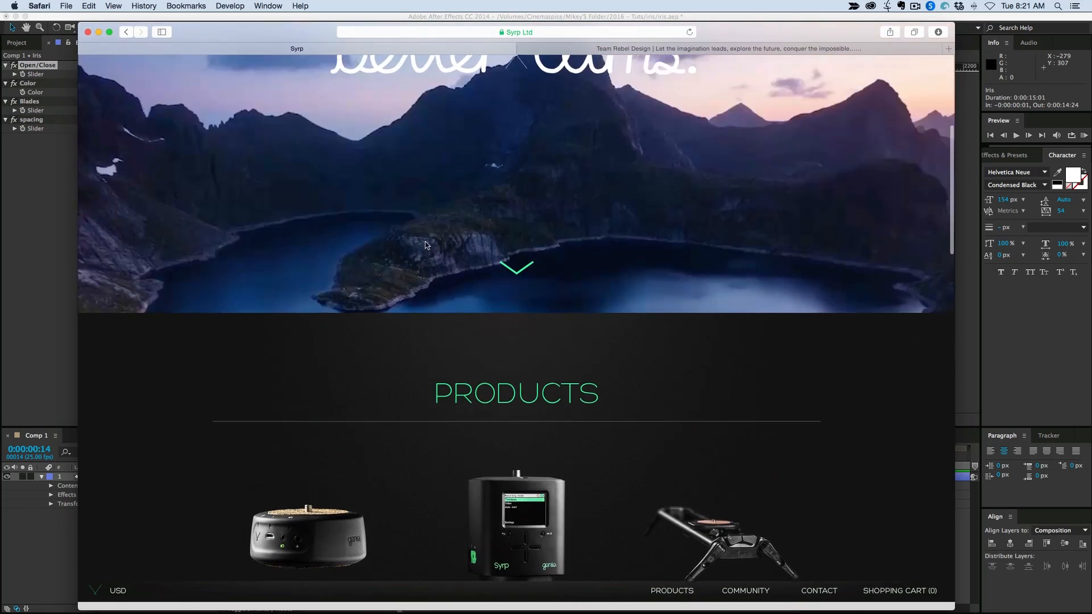
scroll(534, 341, "up", 5)
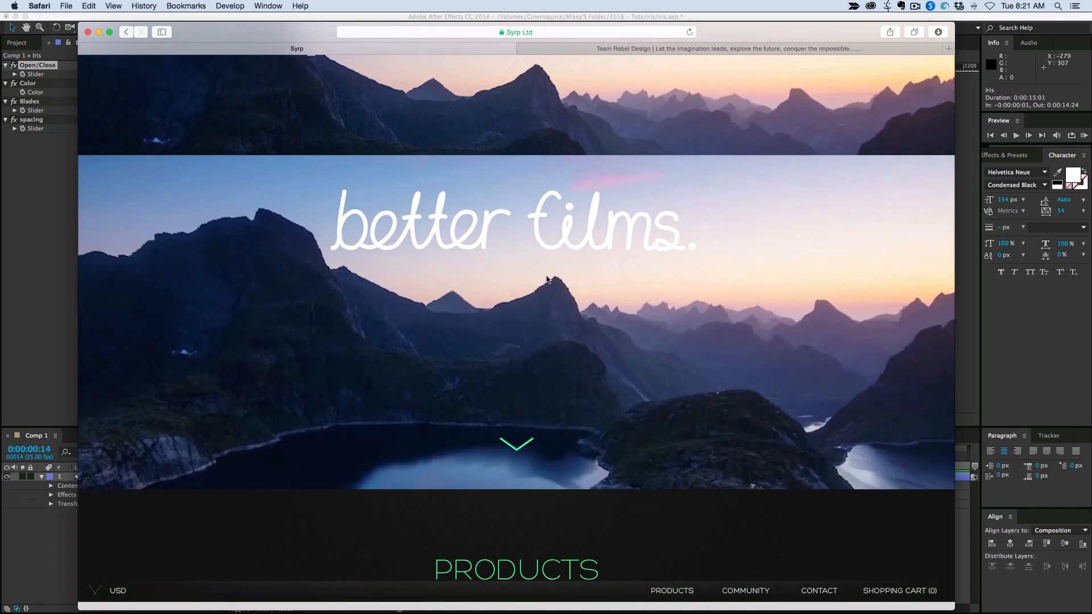
scroll(539, 251, "up", 4)
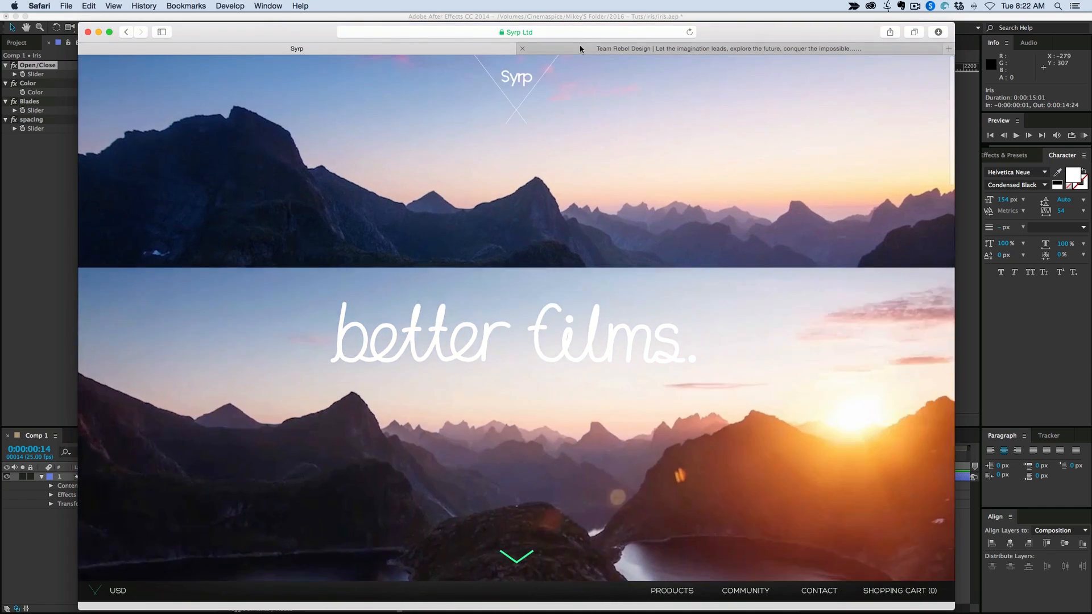
Step: Look over the featured products on the Team Rebel Design site and view the enlarged Beholder 3-Axis Handheld DS1 photo
left_click(582, 48)
scroll(586, 183, "down", 8)
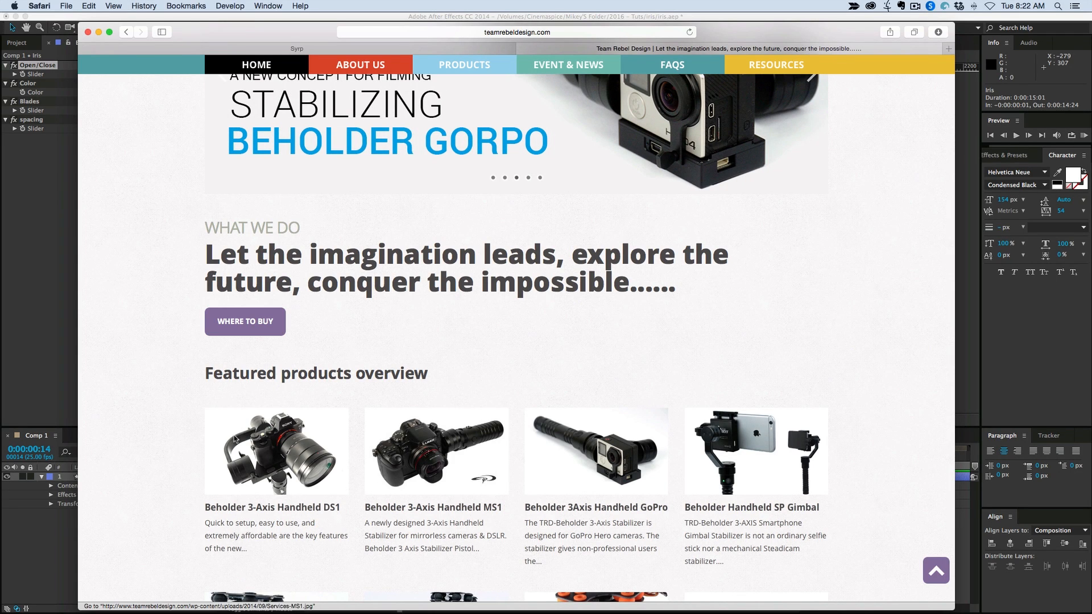
scroll(292, 503, "up", 4)
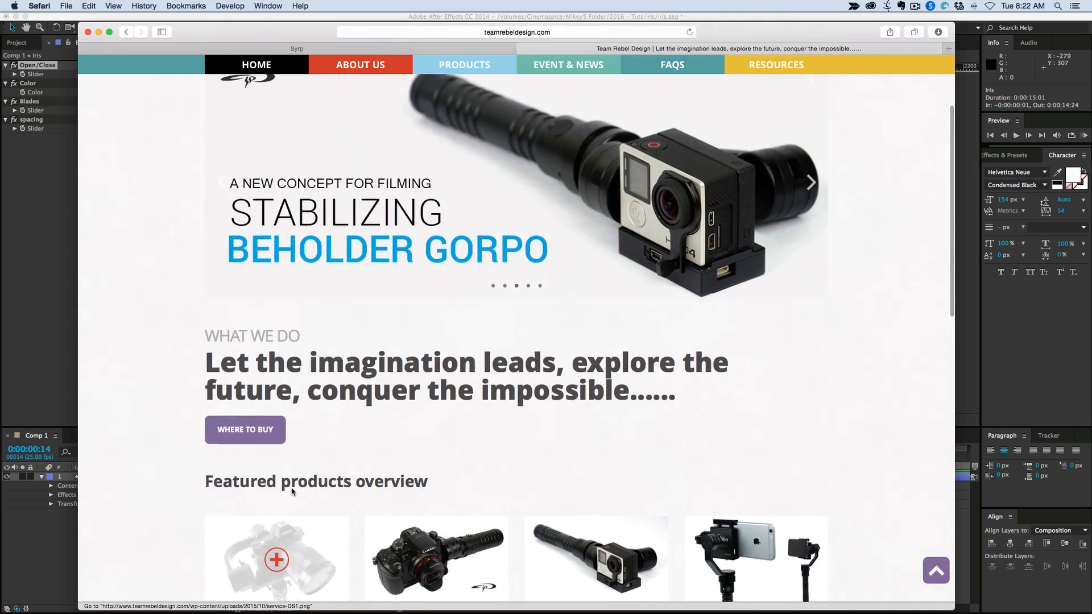
scroll(296, 501, "down", 4)
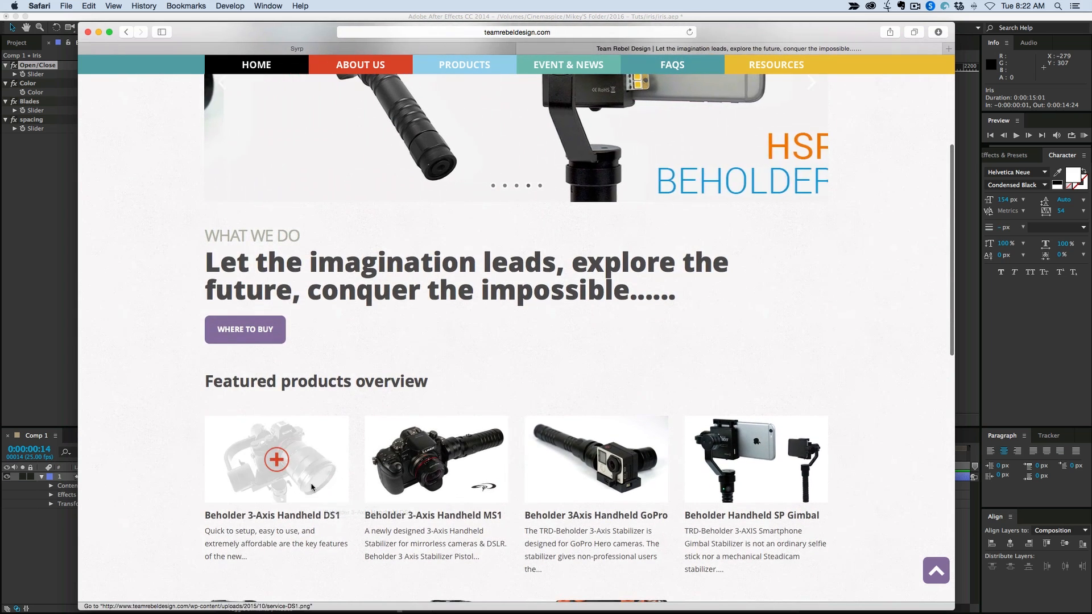
left_click(284, 455)
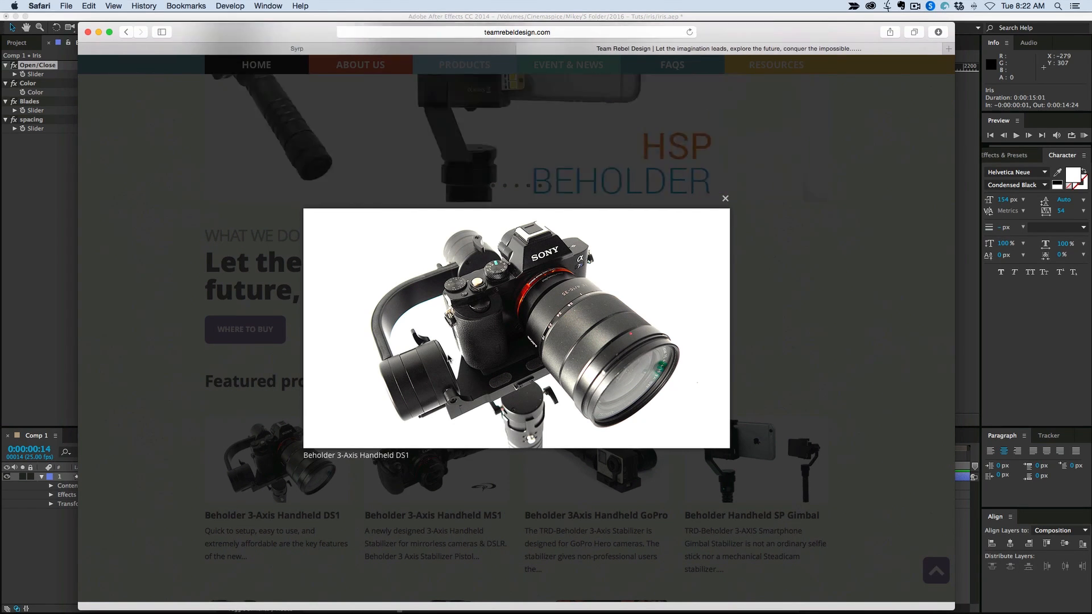
left_click(726, 200)
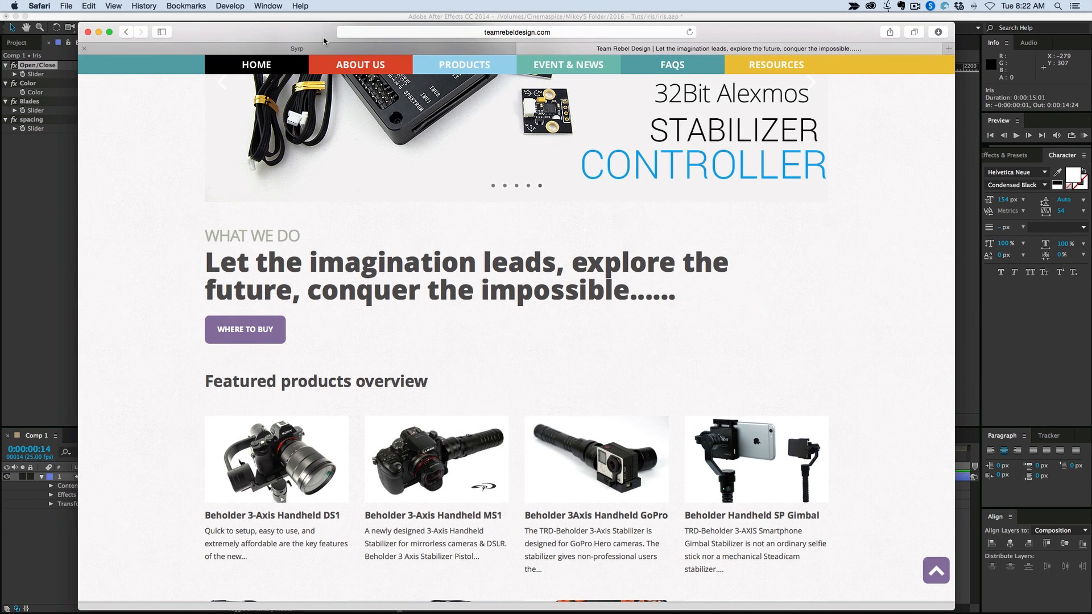
Step: Switch back to After Effects and set the Iris layer's Open/Close slider to 49 and its color to FF0000
left_click_drag(314, 30, 0, 60)
left_click(258, 224)
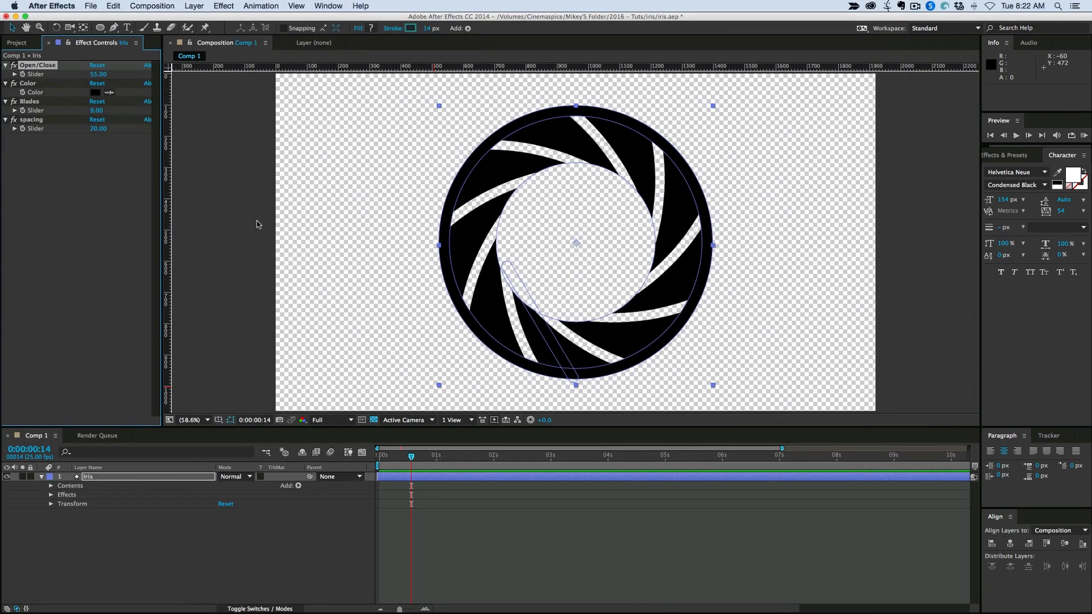
left_click(453, 478)
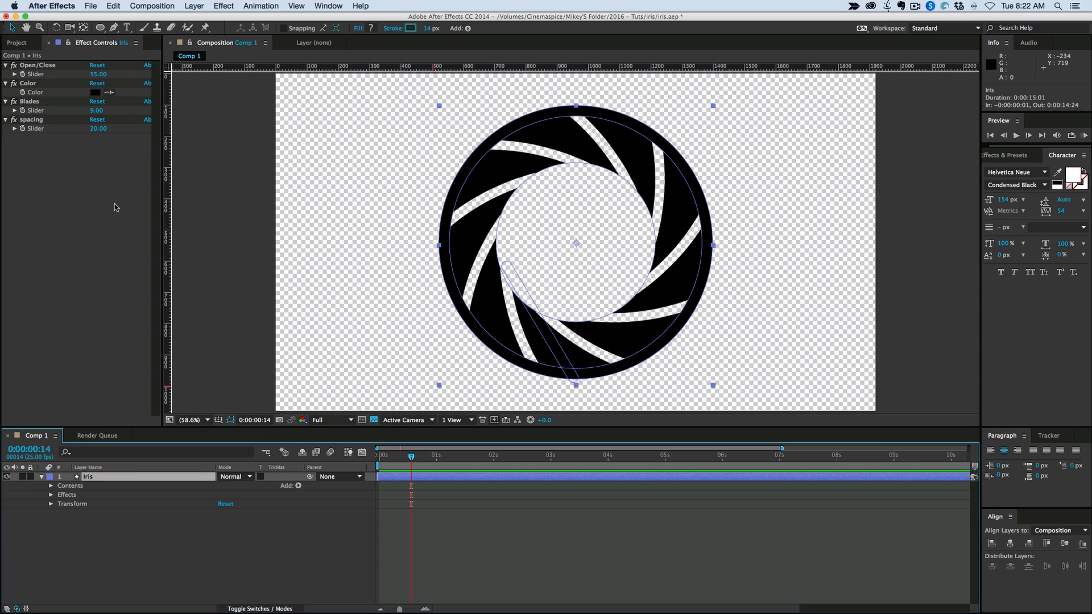
mouse_move(94, 73)
left_mouse_down()
mouse_move(104, 75)
mouse_move(86, 80)
mouse_move(119, 80)
mouse_move(94, 85)
left_mouse_up()
left_click(95, 92)
left_click_drag(253, 307, 265, 295)
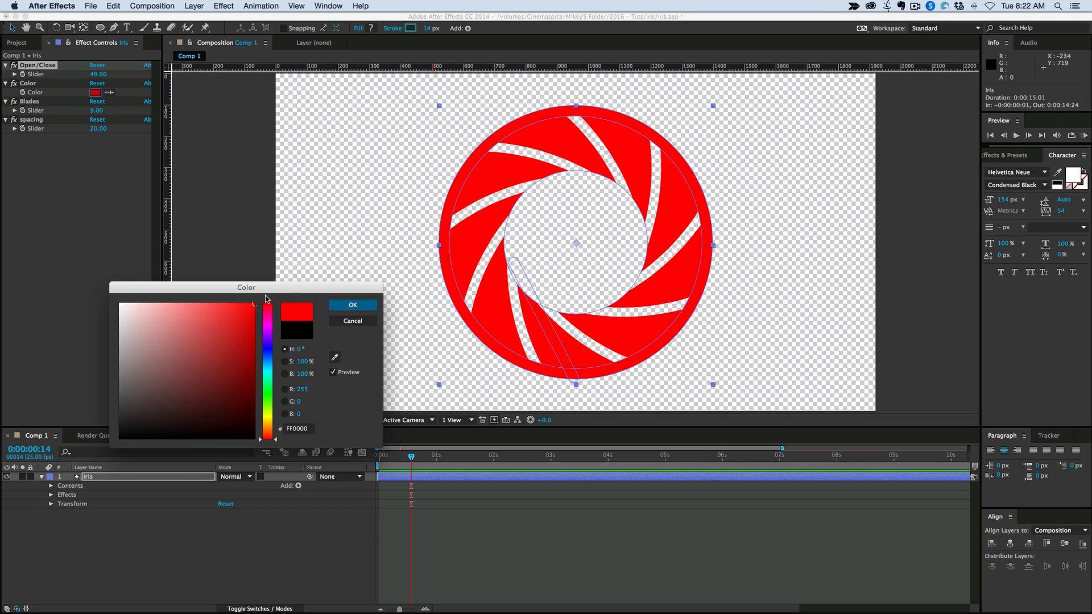
left_click(352, 306)
Step: Set the iris's Blades slider to 7 and its spacing slider to 13, leaving the layer deselected
left_click(96, 111)
key("Return")
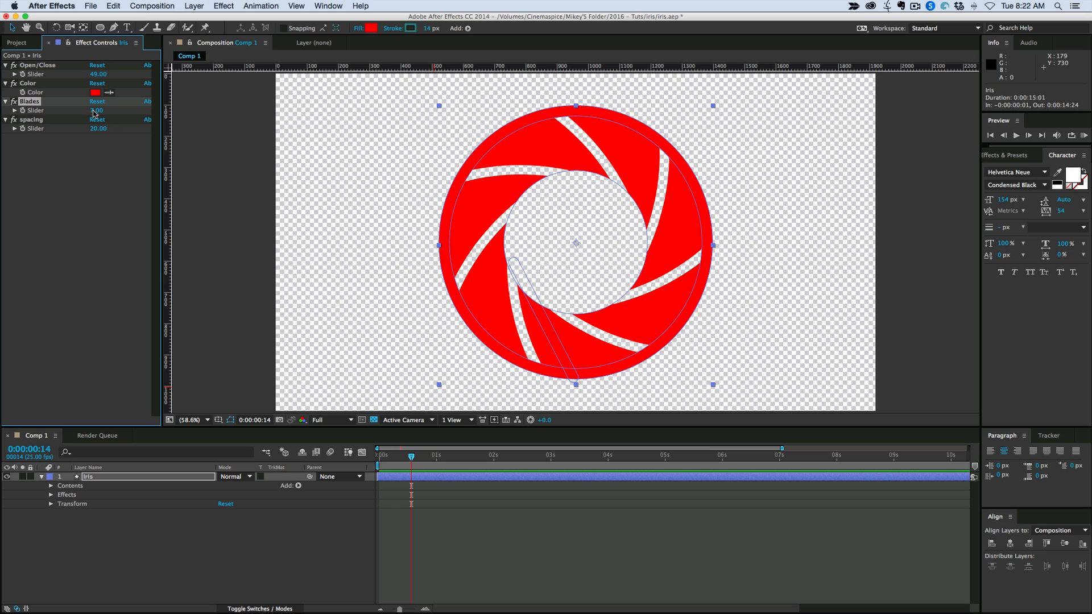
mouse_move(101, 131)
left_mouse_down()
mouse_move(84, 134)
mouse_move(97, 134)
left_mouse_up()
left_click(567, 248)
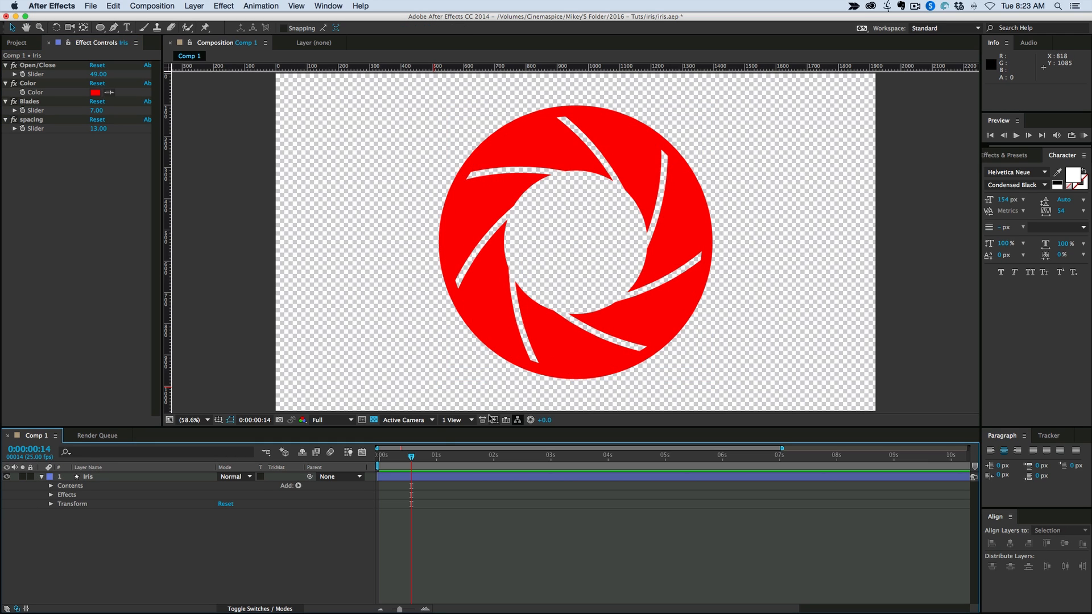
Step: Preview the iris without the transparency grid, set its Open/Close slider to 29, and restore the grid
left_click(374, 420)
mouse_move(97, 74)
left_mouse_down()
mouse_move(77, 77)
mouse_move(89, 76)
left_mouse_up()
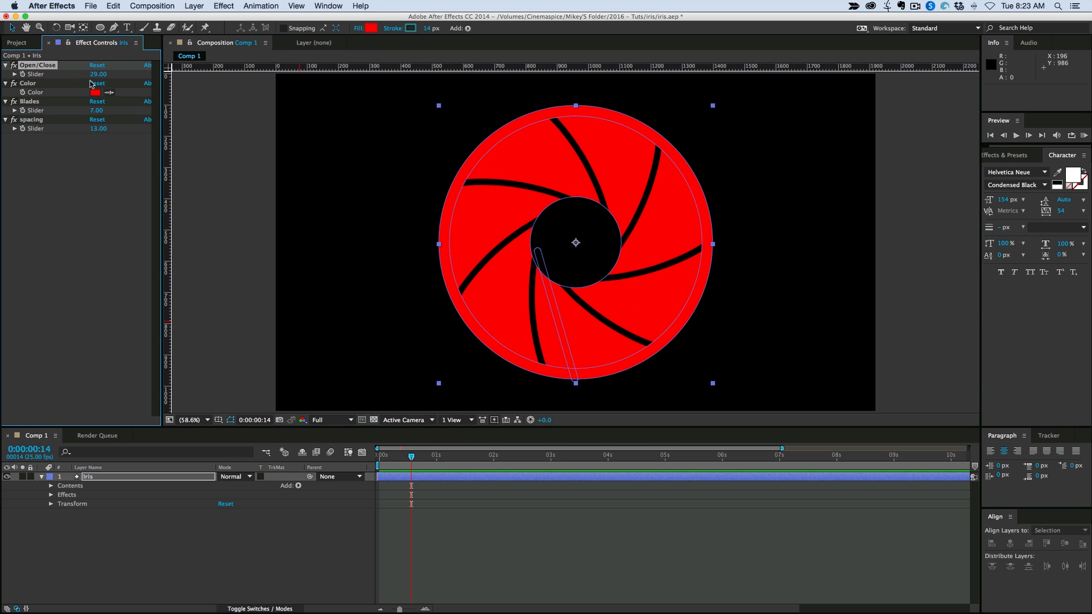
left_click(373, 420)
left_click(485, 538)
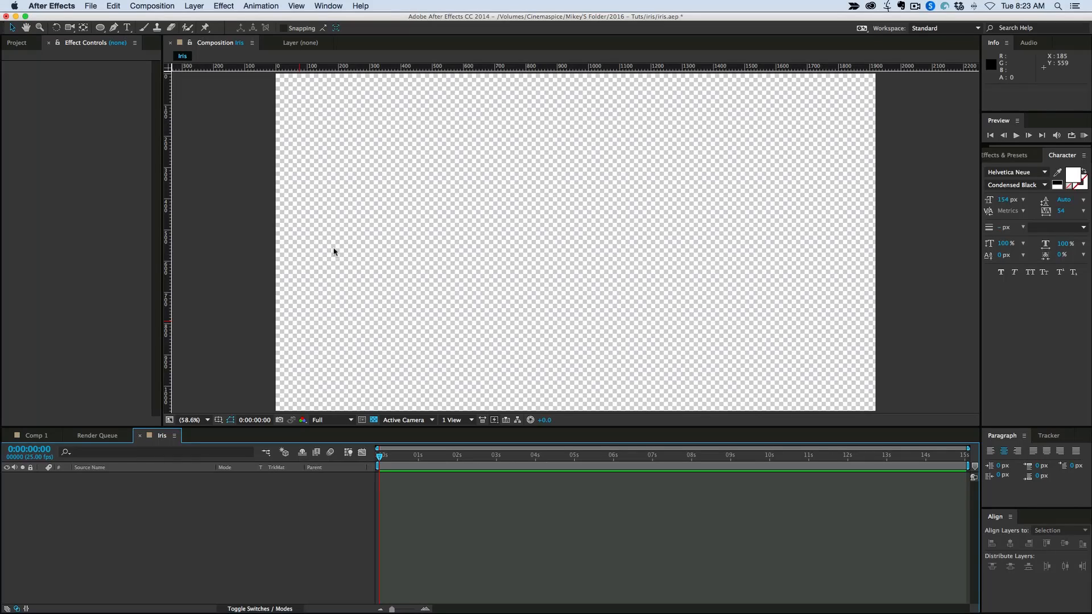
Step: Draw a narrow vertical rectangle about 36 by 465 px extending down from the centre of the Iris composition
left_click(100, 28)
left_click_drag(100, 28, 137, 26)
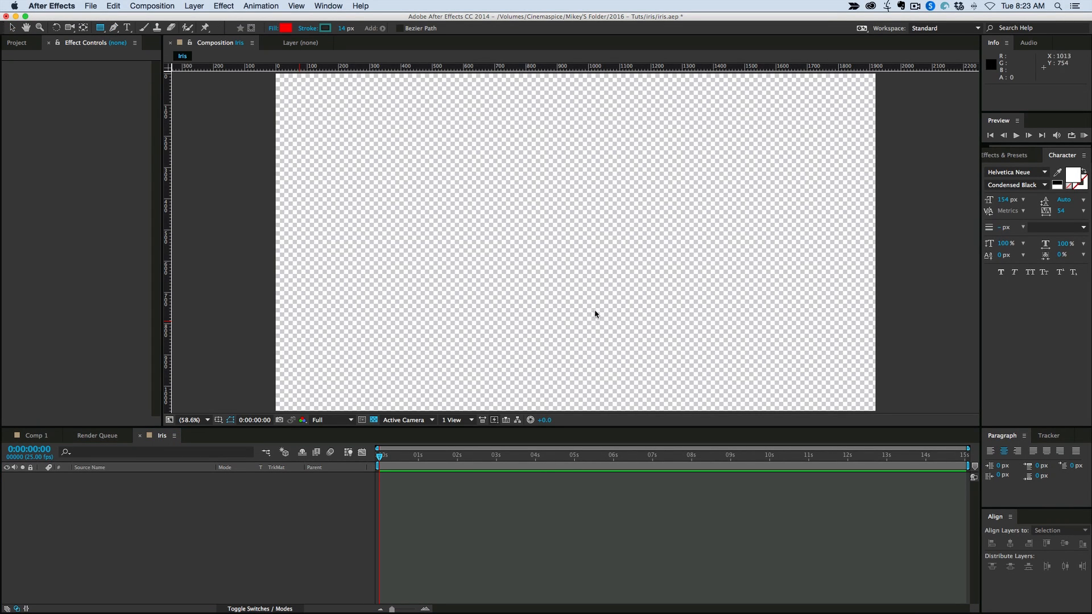
mouse_move(563, 259)
left_mouse_down()
mouse_move(568, 358)
mouse_move(575, 370)
mouse_move(583, 348)
mouse_move(584, 389)
left_mouse_up()
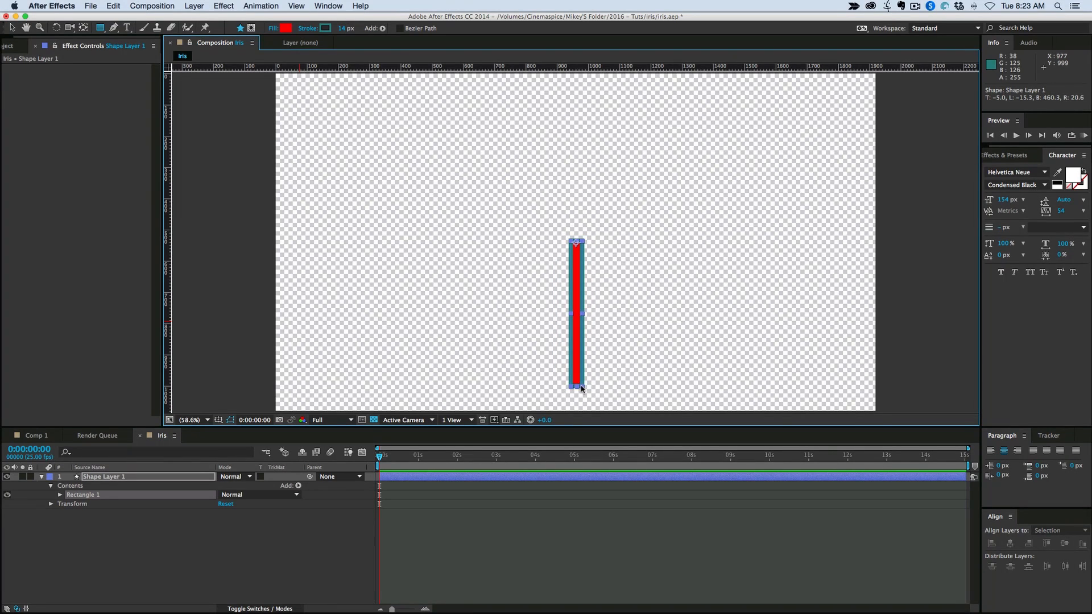
key("space")
Step: Draw a circle about 323 px in diameter over the rectangle's upper end and set its position to 0, 0
left_click_drag(101, 32, 139, 47)
left_click_drag(536, 207, 626, 289)
left_click(60, 495)
left_click(69, 531)
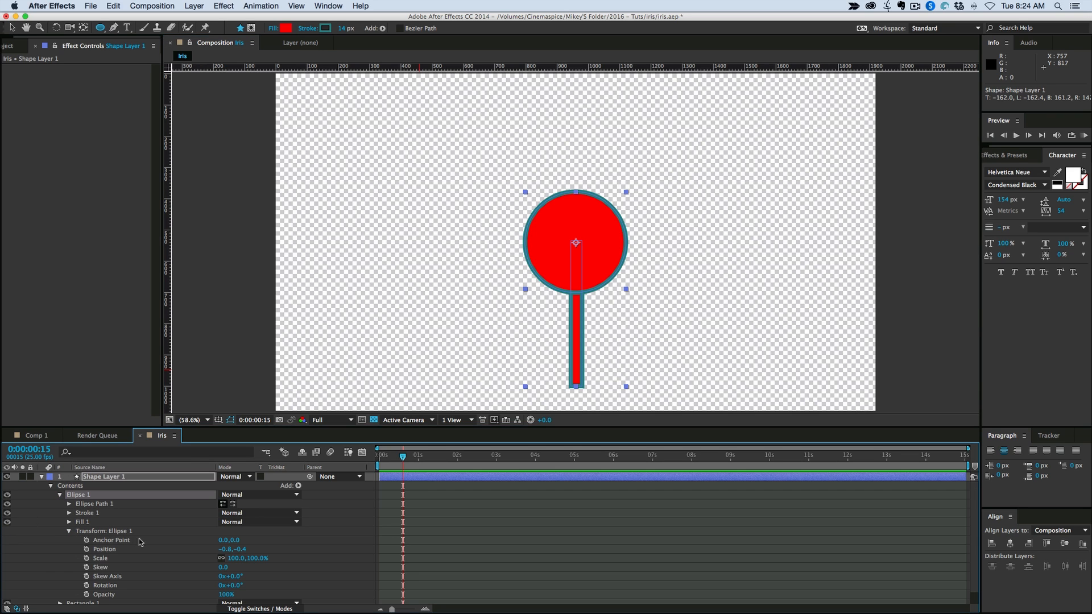
left_click(227, 550)
type("0")
key("Tab")
type("0")
key("Return")
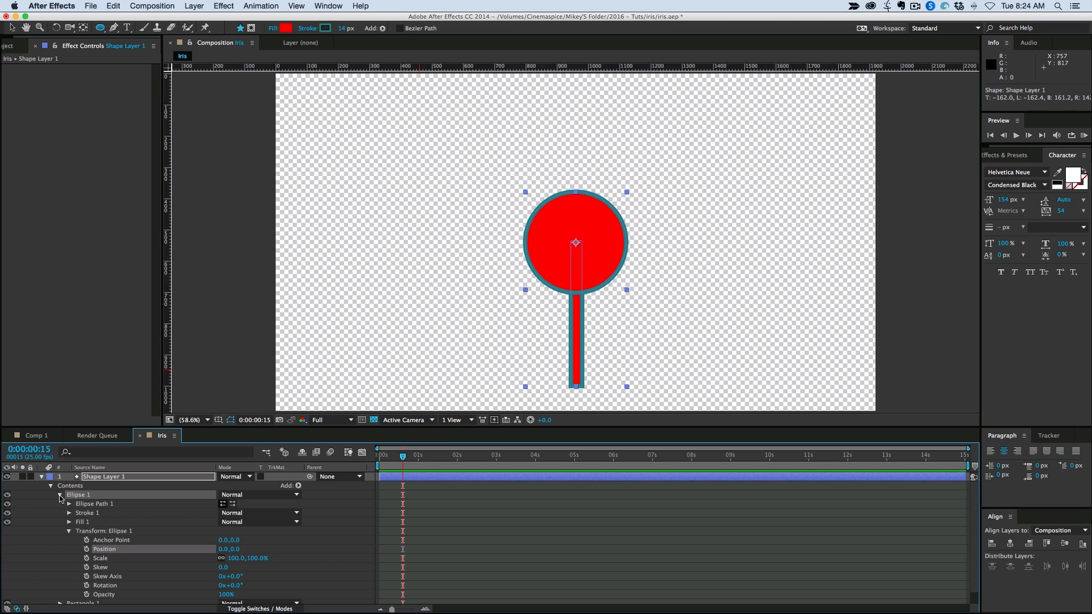
left_click(60, 495)
Step: Rename the Ellipse 1 group as "center" and the Rectangle 1 group as "space"
key("Return")
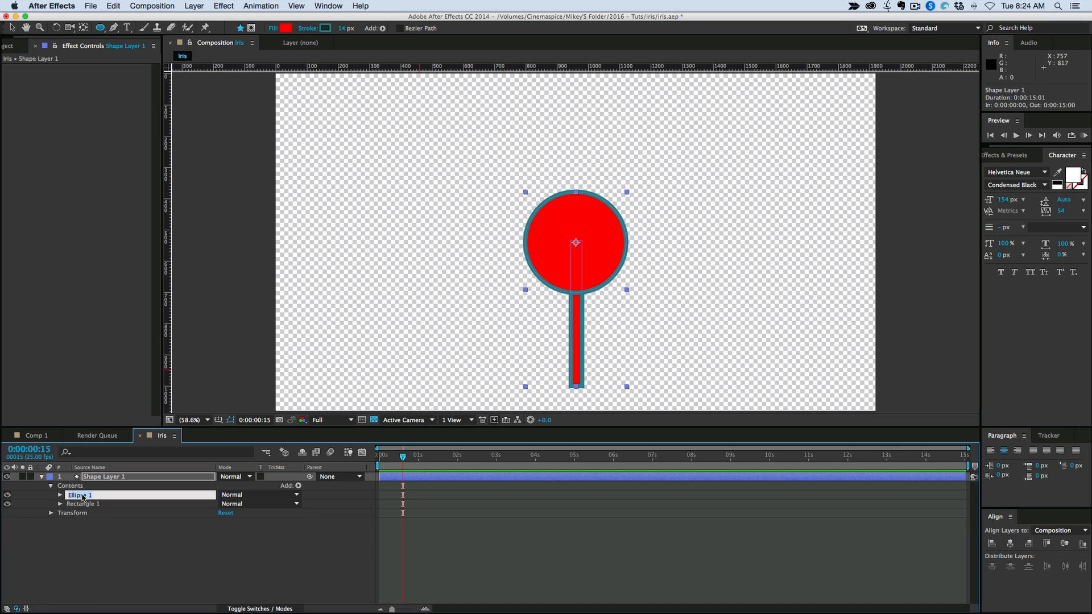
type("c")
left_click(89, 504)
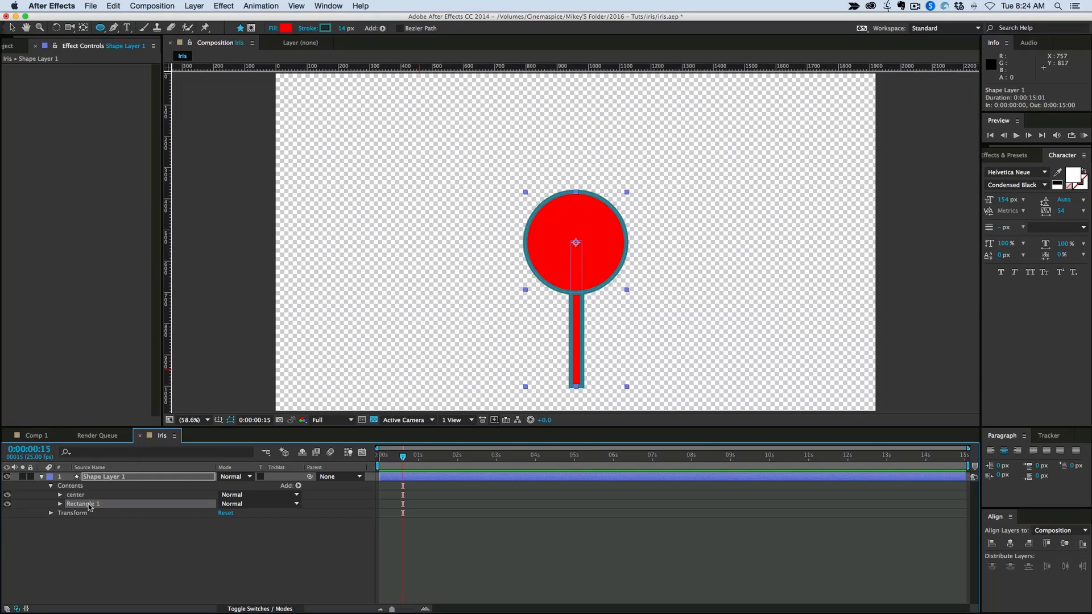
key("Return")
type("sp")
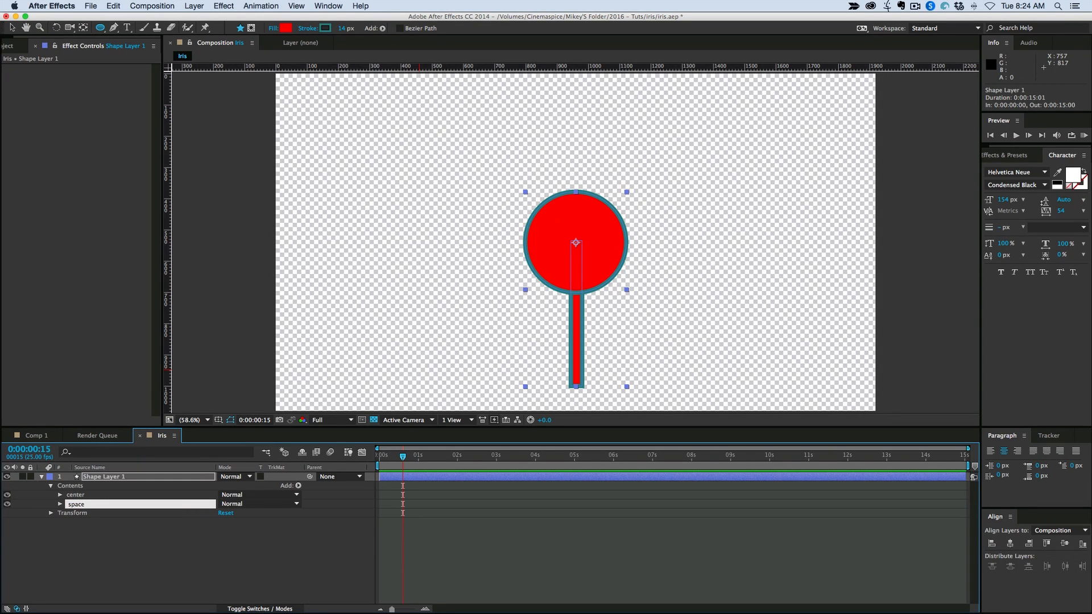
type("ace")
key("Return")
Step: Set the position of the "space" rectangle group to 0, 0 in its group transform
left_click(61, 504)
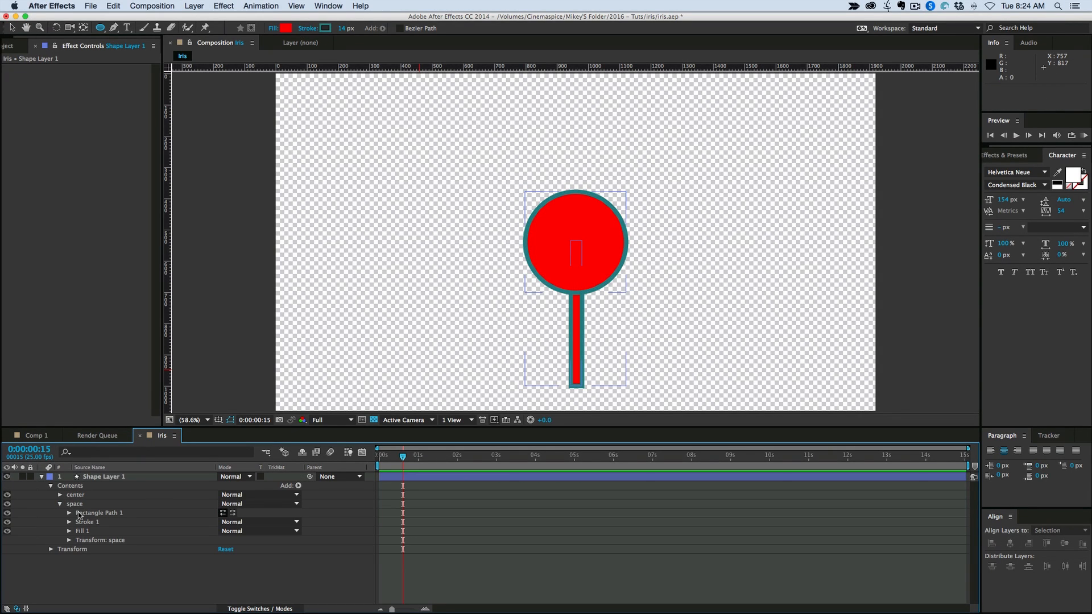
left_click(68, 541)
left_click(224, 555)
type("0")
key("Tab")
type("0")
key("Return")
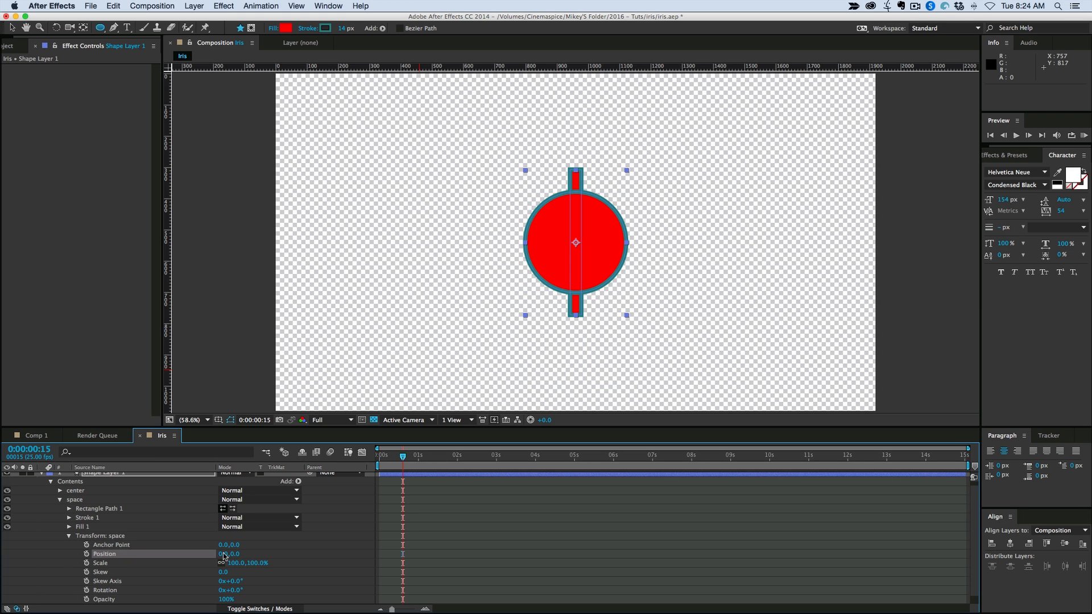
left_click(69, 536)
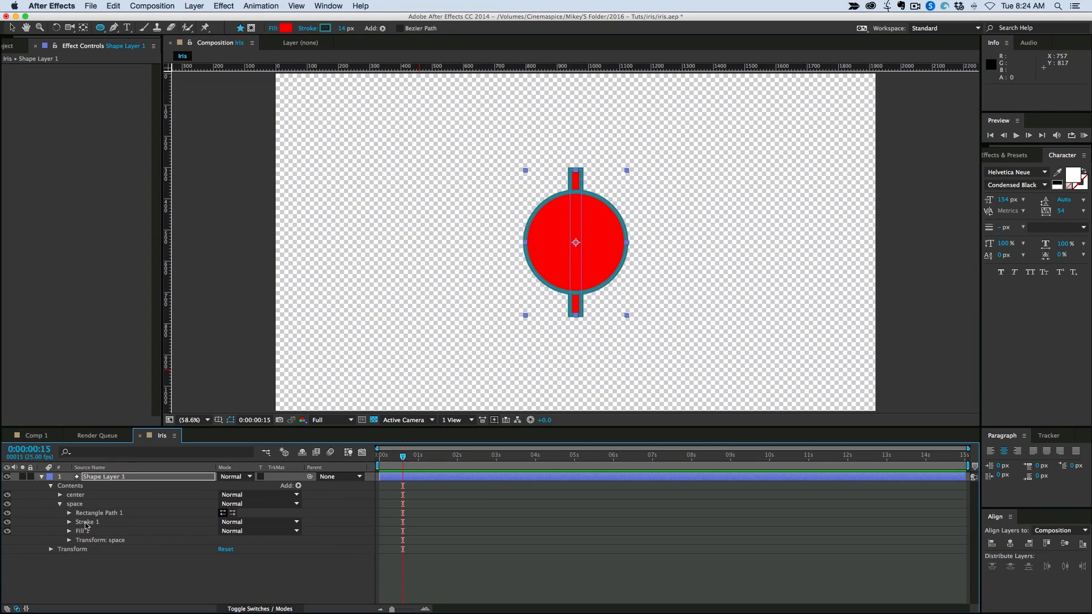
Step: Delete the stroke from both the "space" and "center" groups and collapse the two groups
left_click(86, 524)
key("Delete")
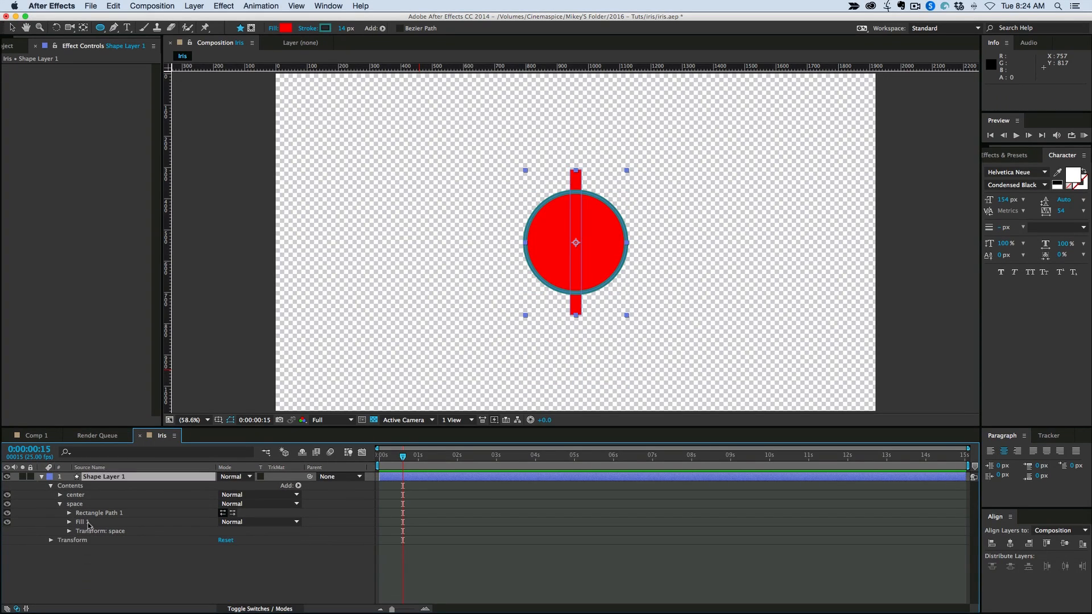
left_click(60, 495)
key("Delete")
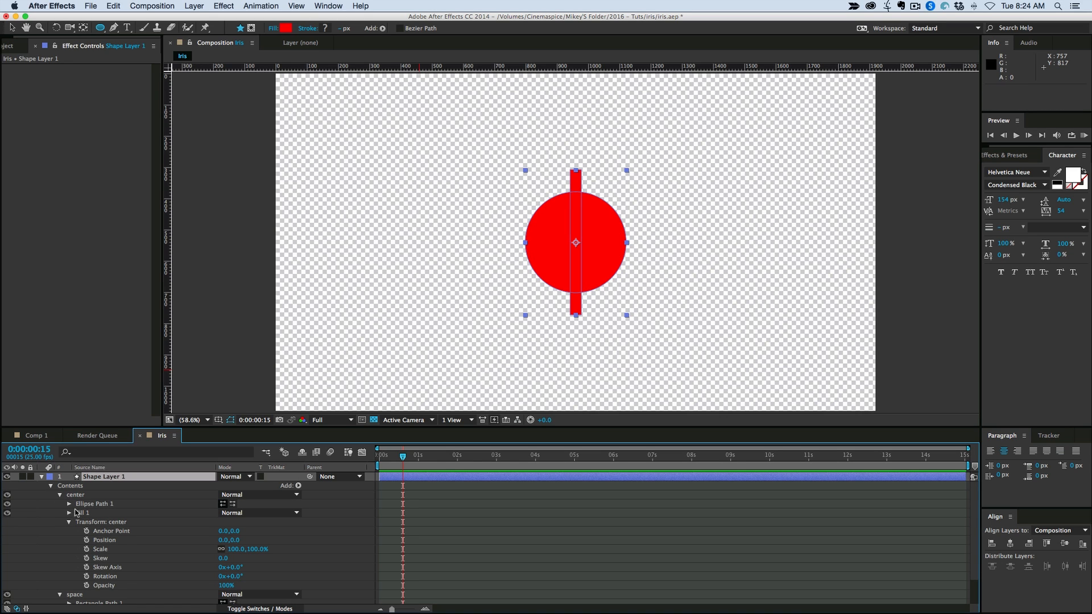
left_click(60, 494)
left_click(60, 504)
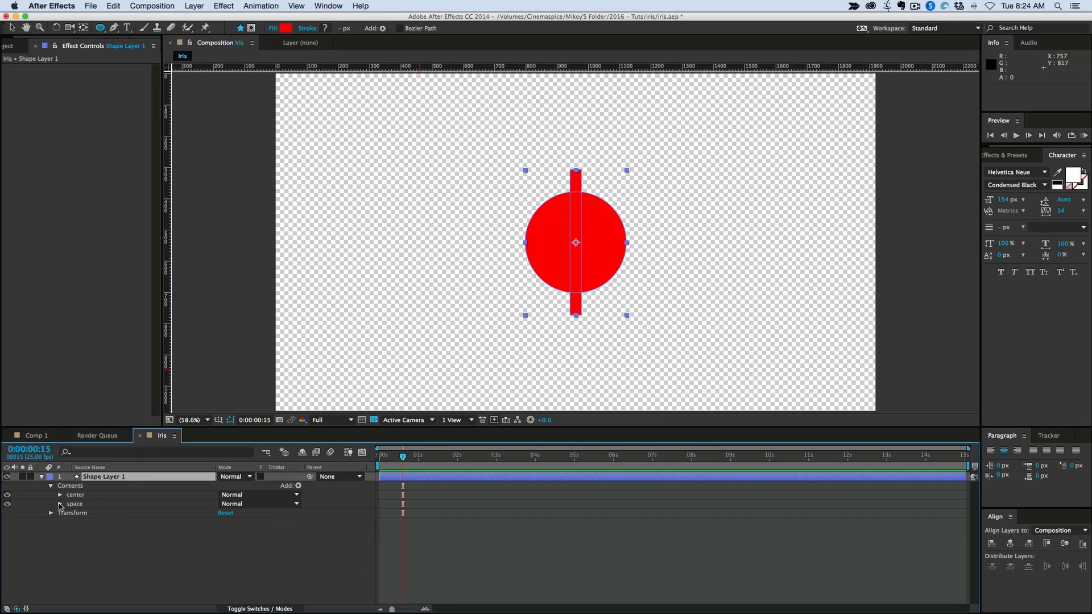
Step: Add an empty group inside "space" and move its Rectangle Path 1 and Fill 1 into it
left_click(60, 504)
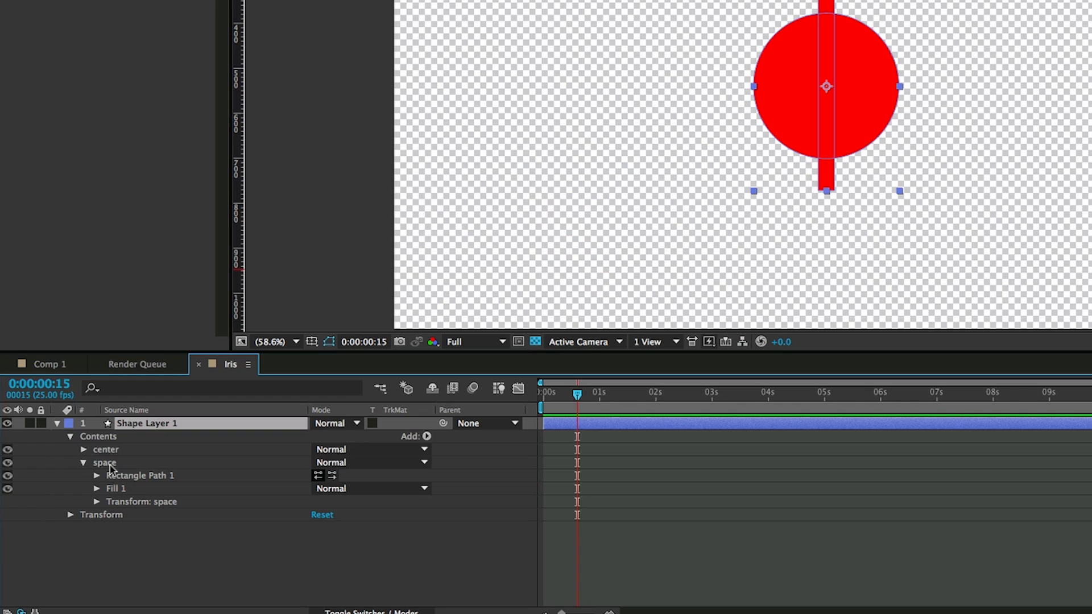
left_click(79, 505)
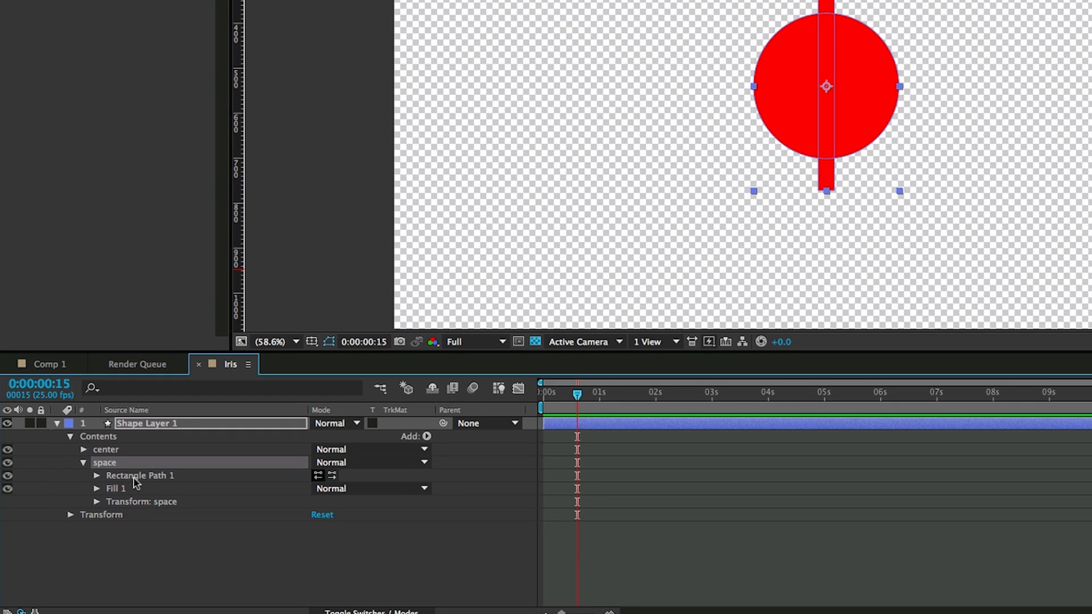
left_click(427, 436)
left_click(462, 317)
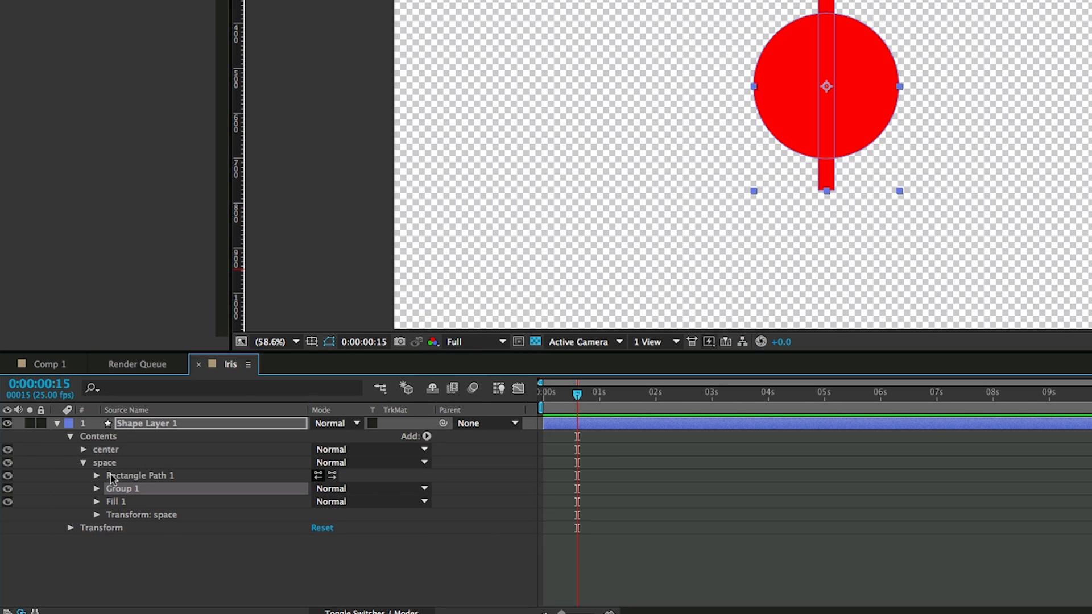
mouse_move(118, 491)
left_mouse_down()
mouse_move(126, 478)
mouse_move(117, 478)
left_mouse_up()
left_click(123, 489)
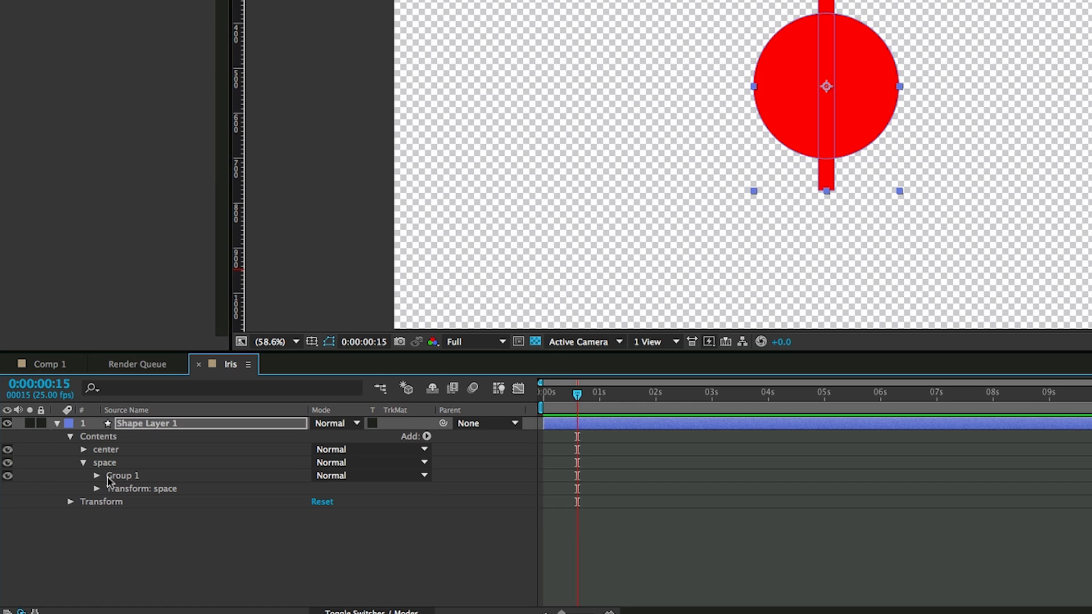
left_click(84, 462)
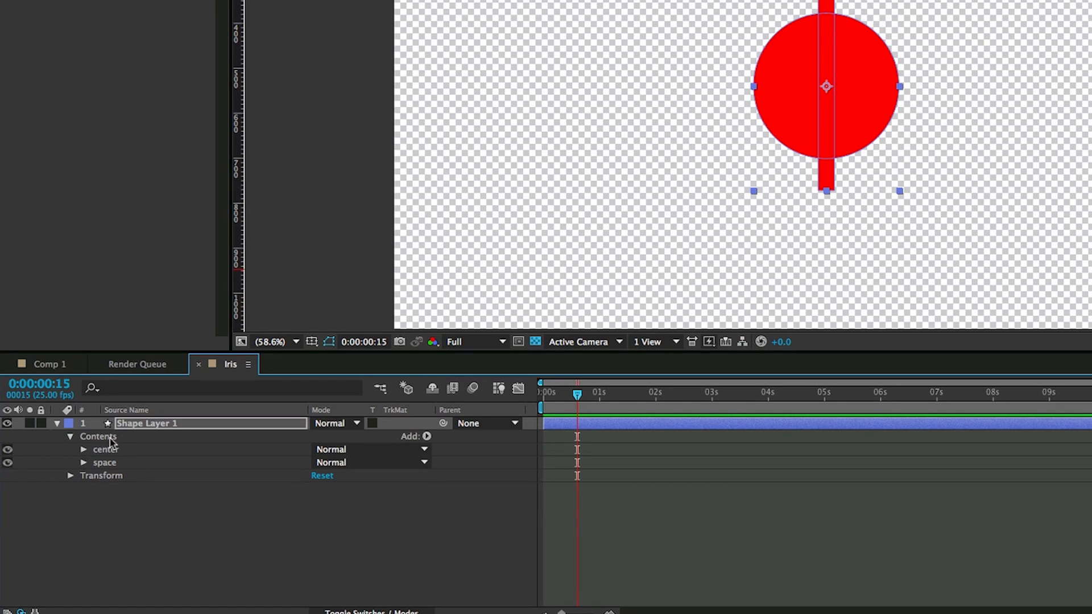
Step: Add an empty group to the contents of Shape Layer 1 and move the "center" and "space" groups into it
left_click(108, 438)
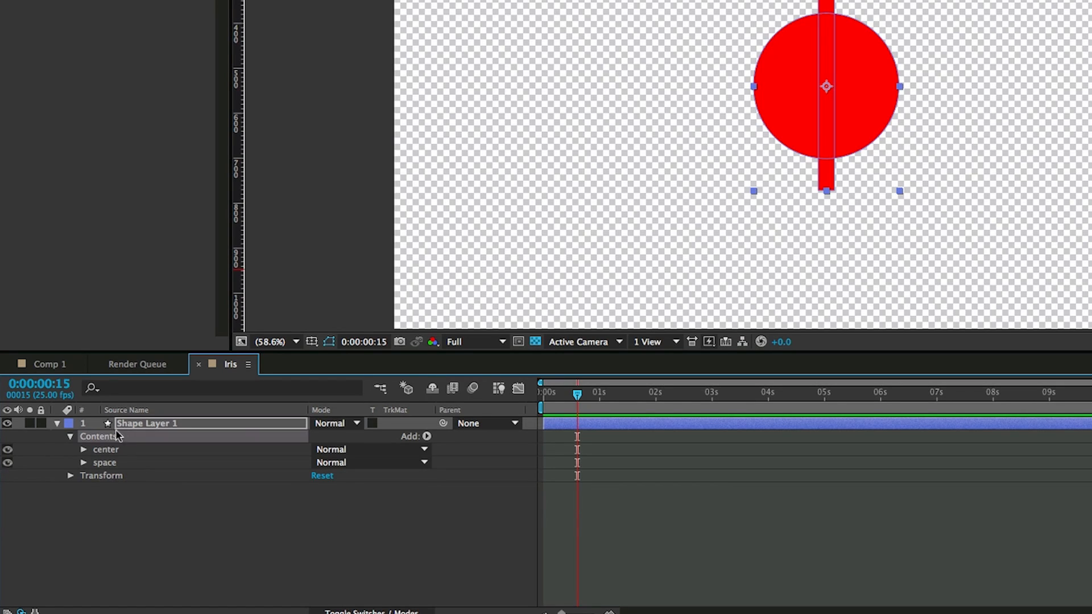
left_click(426, 437)
left_click(460, 318)
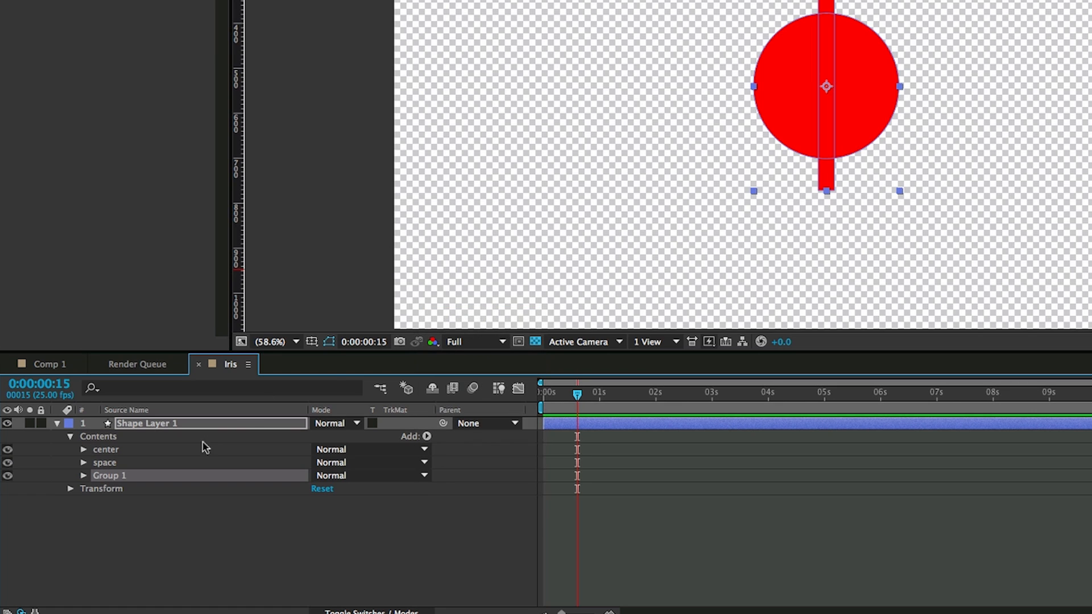
left_click(110, 450)
left_click(108, 462, "shift")
left_click_drag(110, 448, 111, 478)
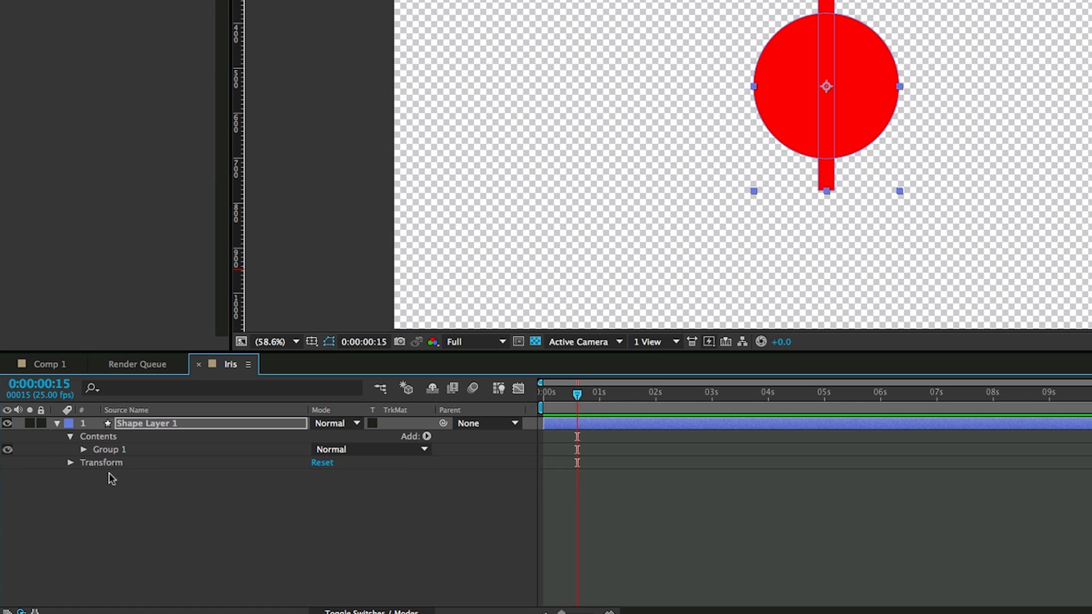
left_click(83, 450)
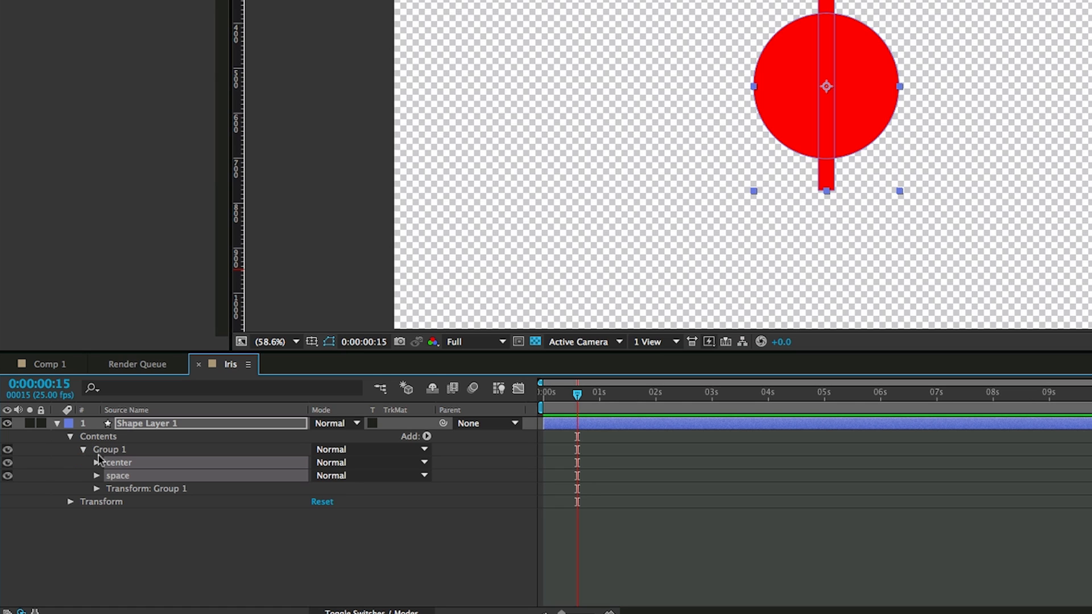
left_click(183, 538)
left_click(160, 503)
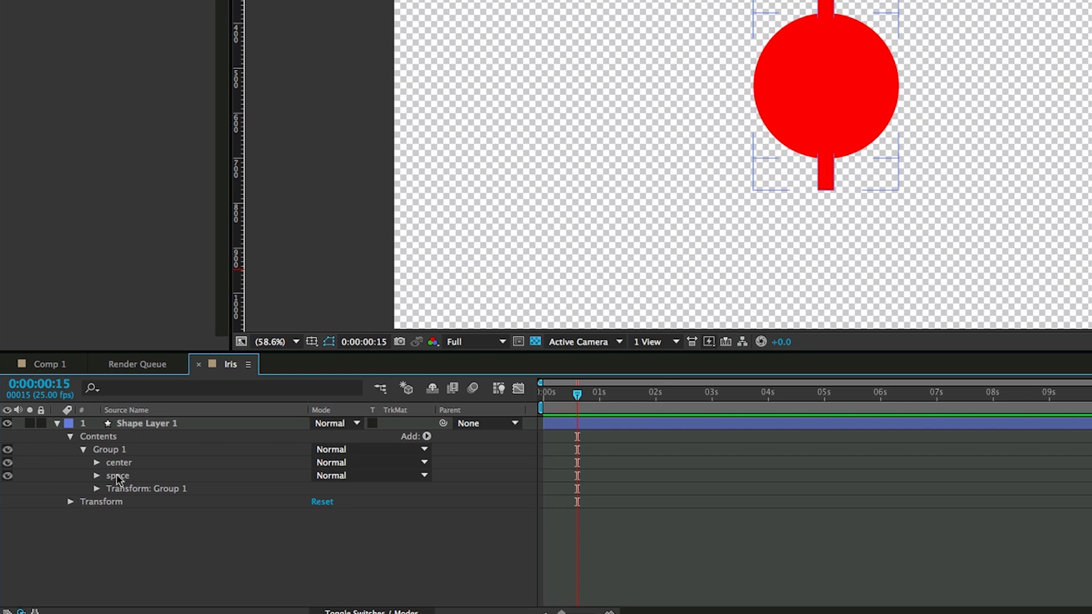
Step: Rename the "space" group as "space line"
left_click(96, 462)
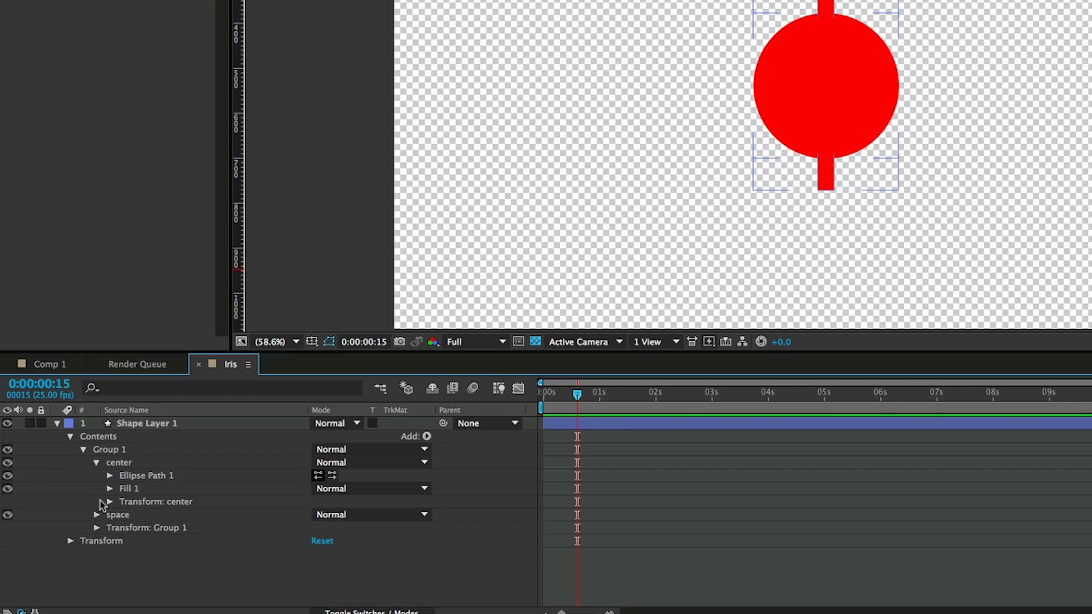
left_click(97, 463)
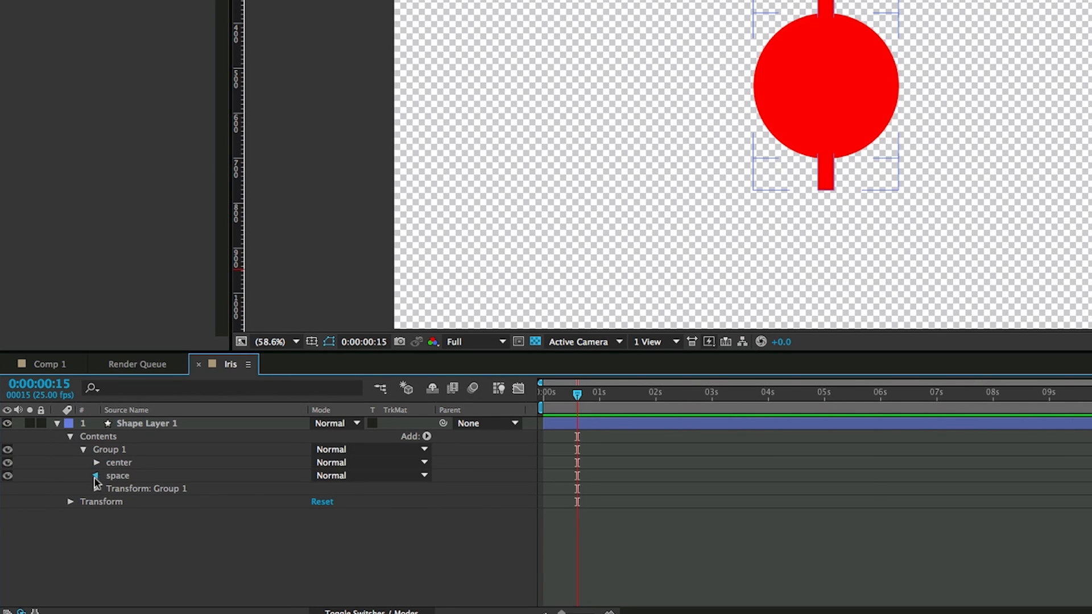
left_click(95, 477)
left_click(121, 479)
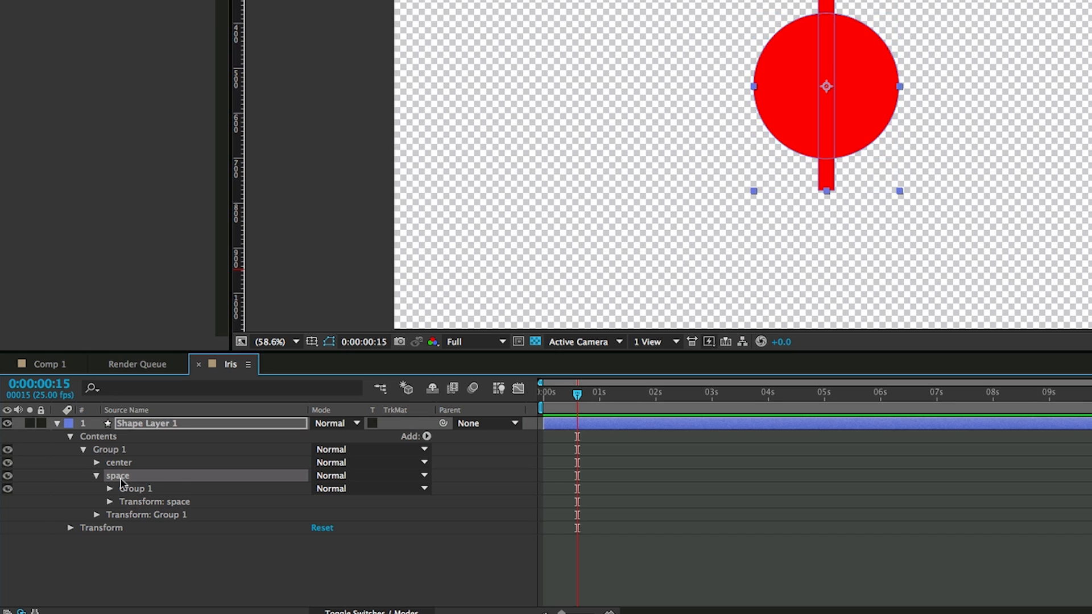
key("Return")
key("Right")
type("lin")
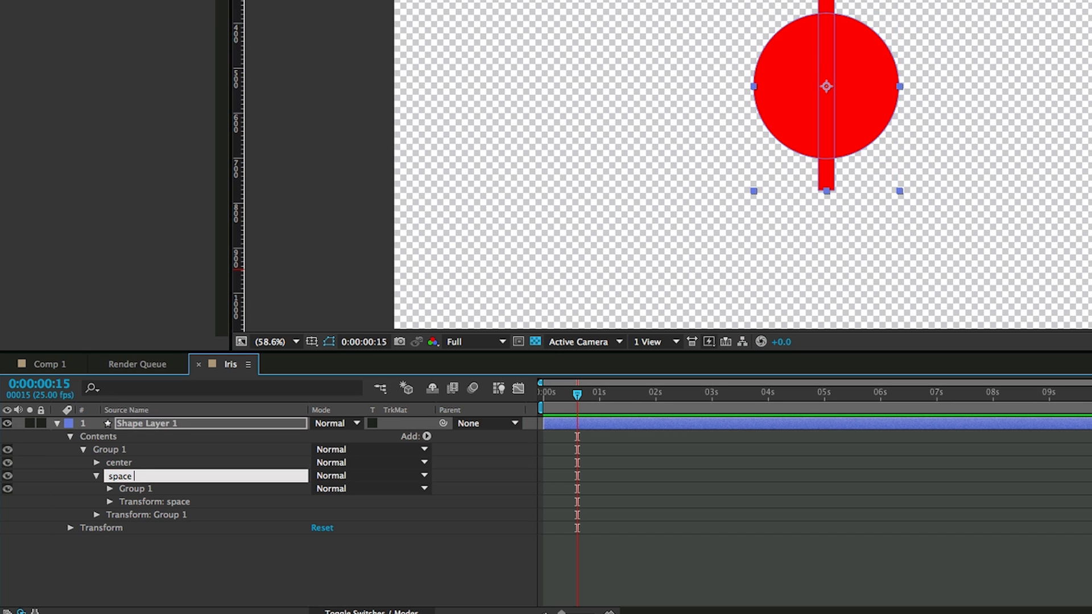
type("e")
left_click(191, 560)
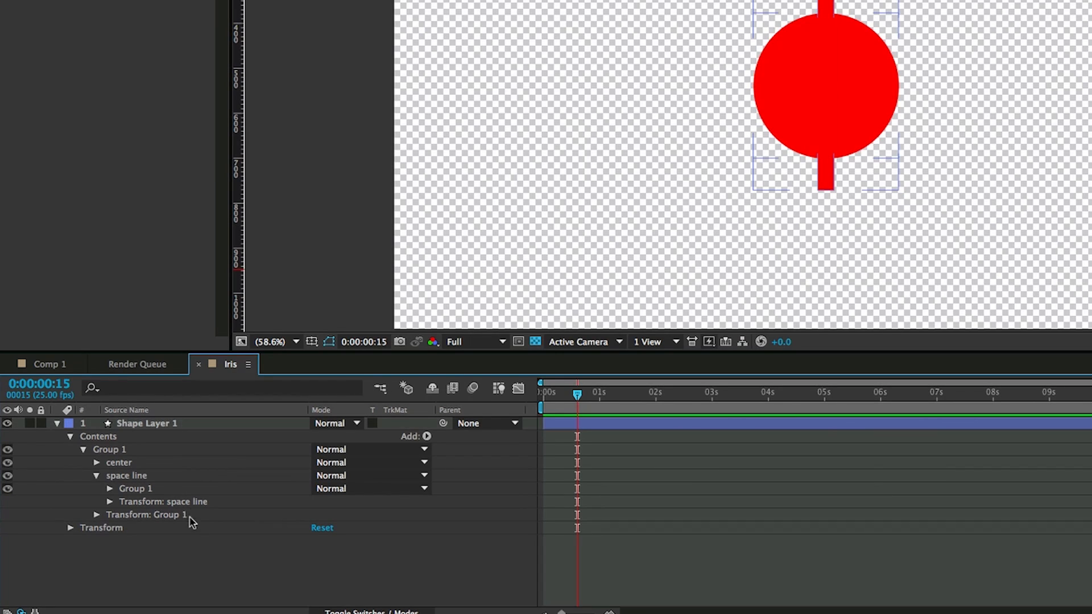
Step: Reveal the rectangle path's size properties inside "space line" and give the timeline more height
left_click(110, 490)
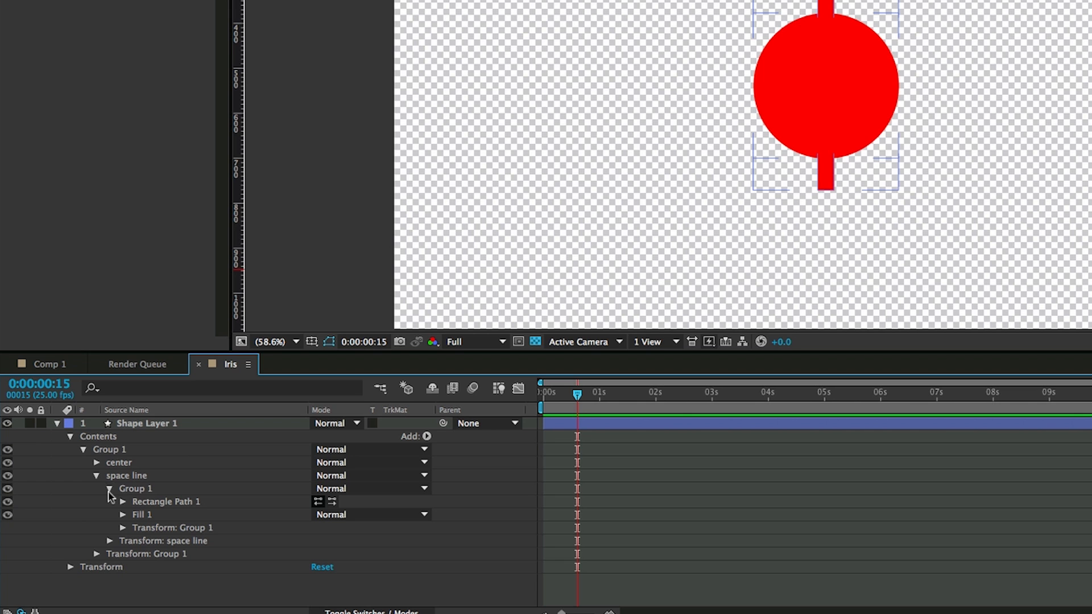
left_click_drag(306, 357, 313, 301)
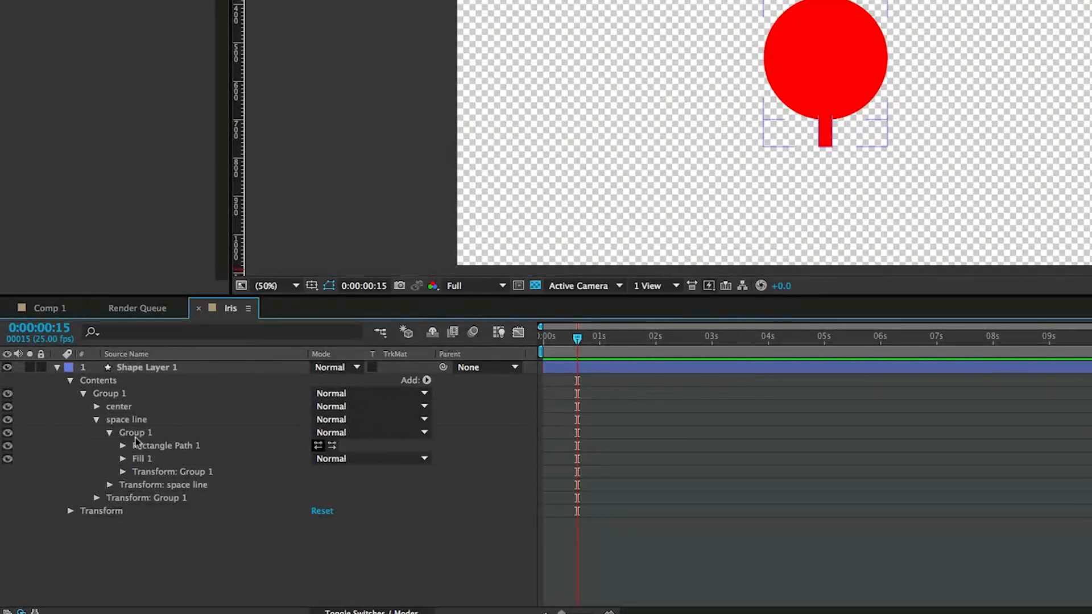
left_click(124, 445)
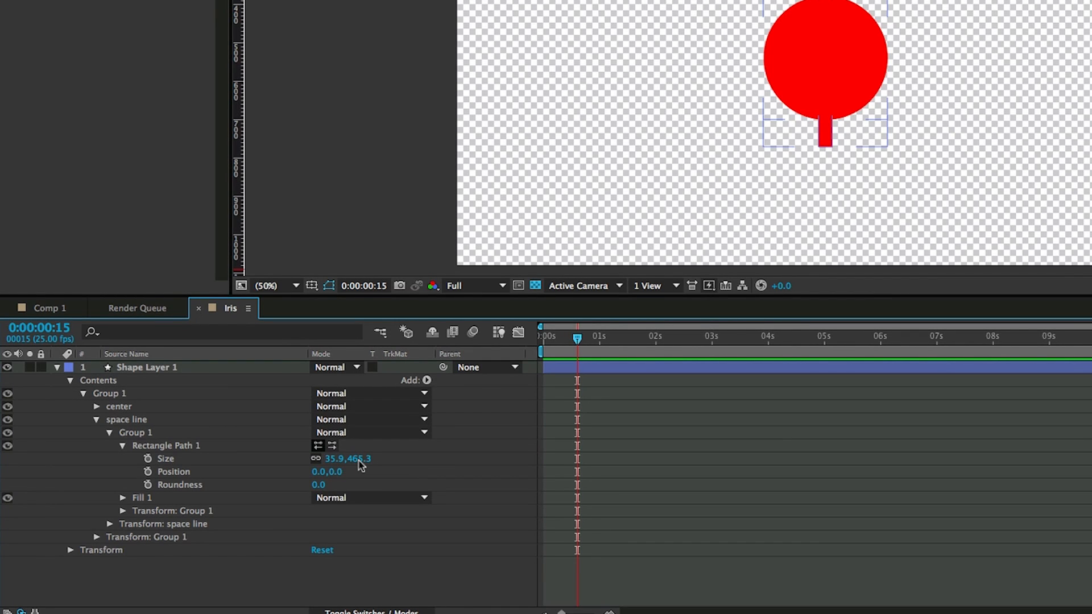
Step: Apply a Slider Control expression effect to Shape Layer 1 and name it "Line Space"
left_click(625, 369)
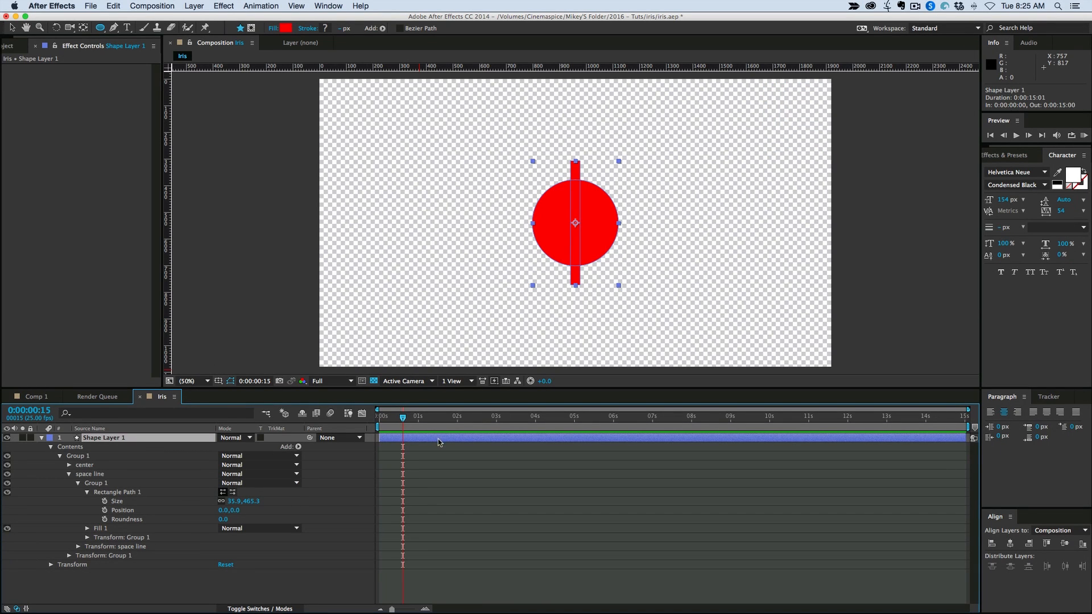
left_click(226, 7)
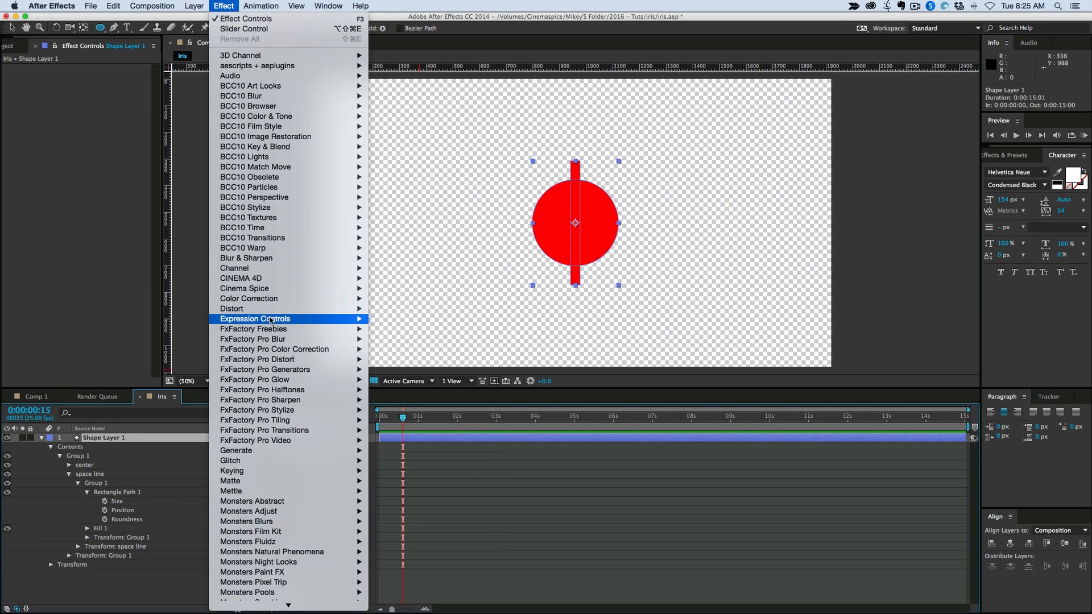
mouse_move(271, 320)
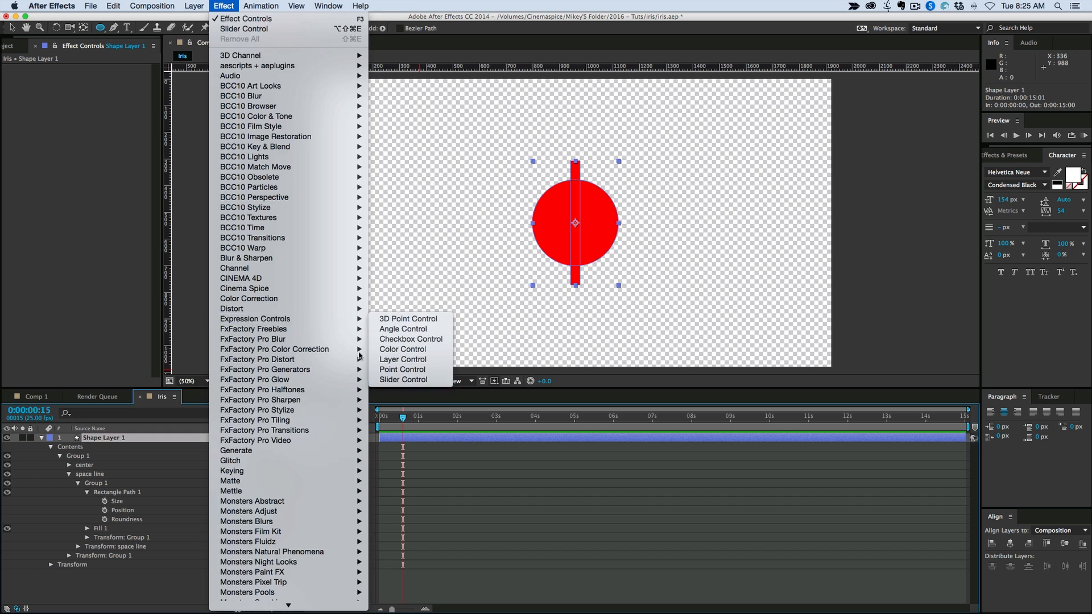
left_click(409, 380)
left_click(51, 69)
key("Return")
type("Line Space")
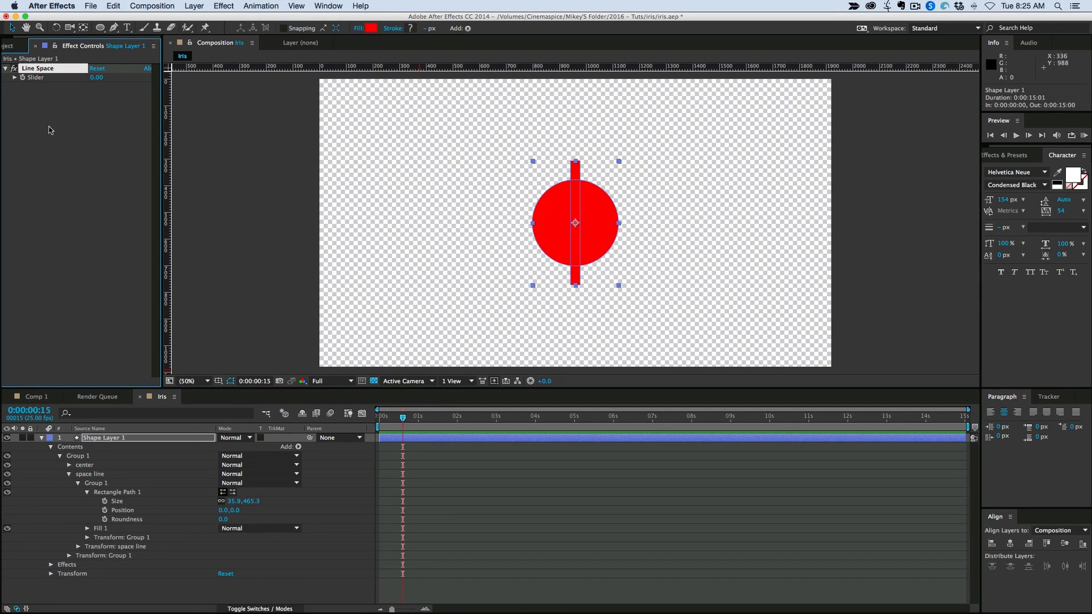
key("Return")
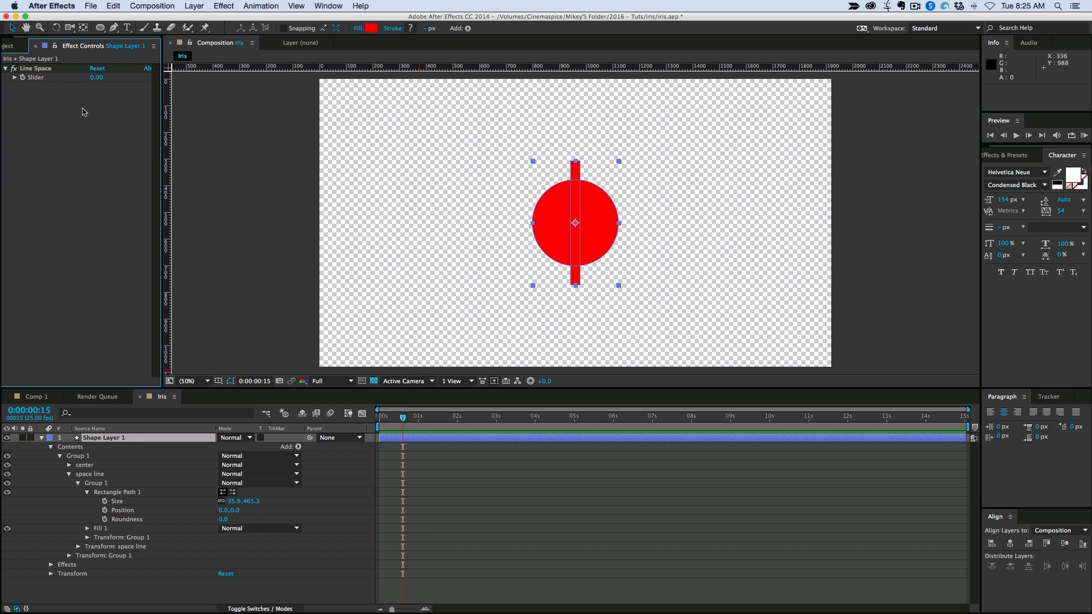
Step: Rename the Line Space control as "Spacing", after checking the finished iris in Comp 1, and set its slider to 20
left_click(35, 397)
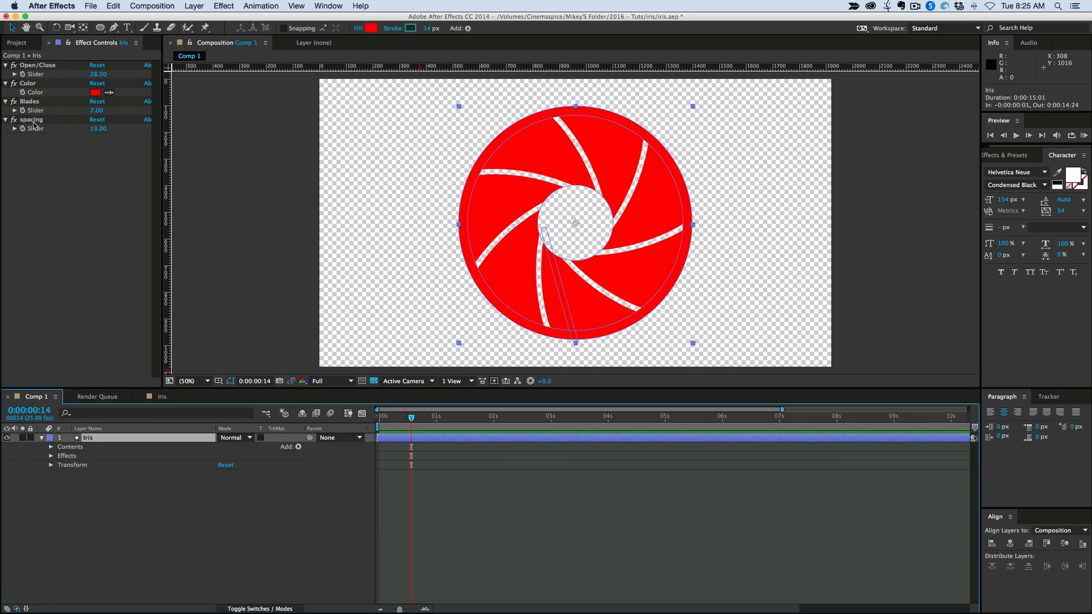
left_click(158, 398)
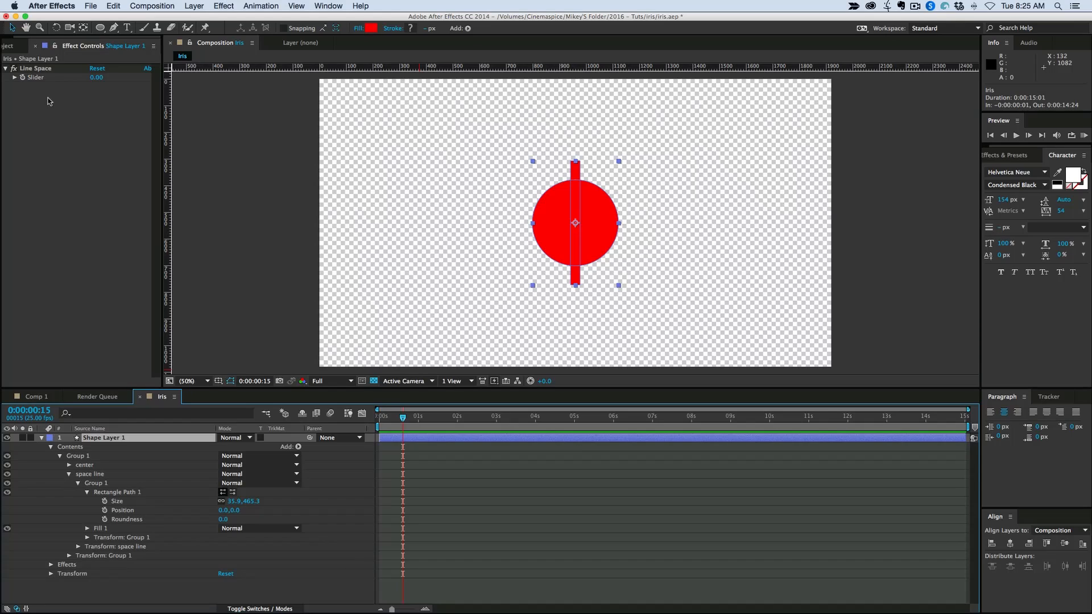
left_click(43, 71)
key("Return")
type("Spacing")
key("Return")
left_click(101, 78)
type("20")
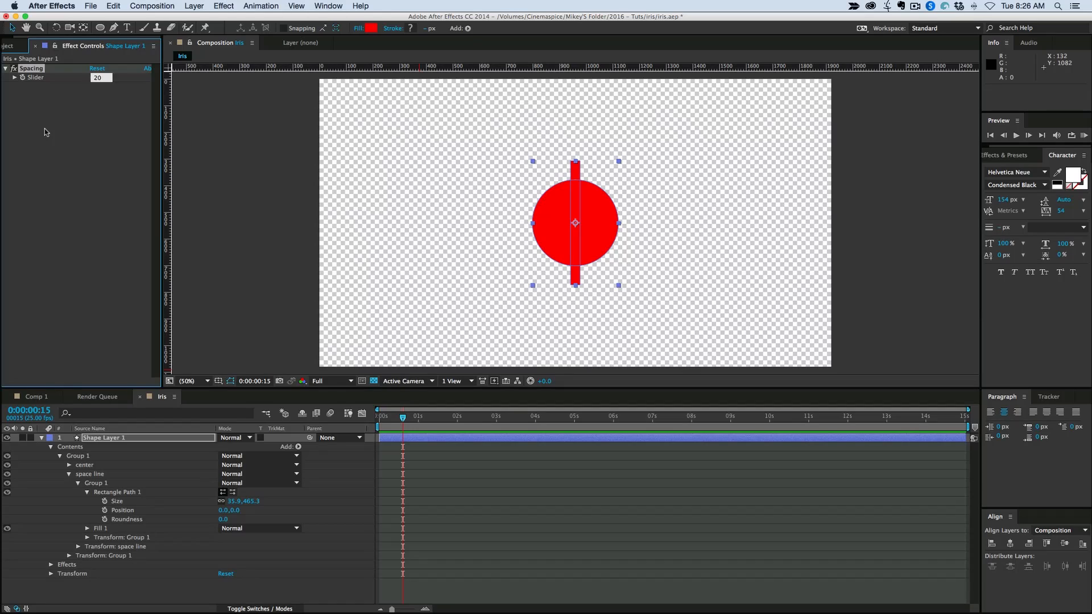
key("Return")
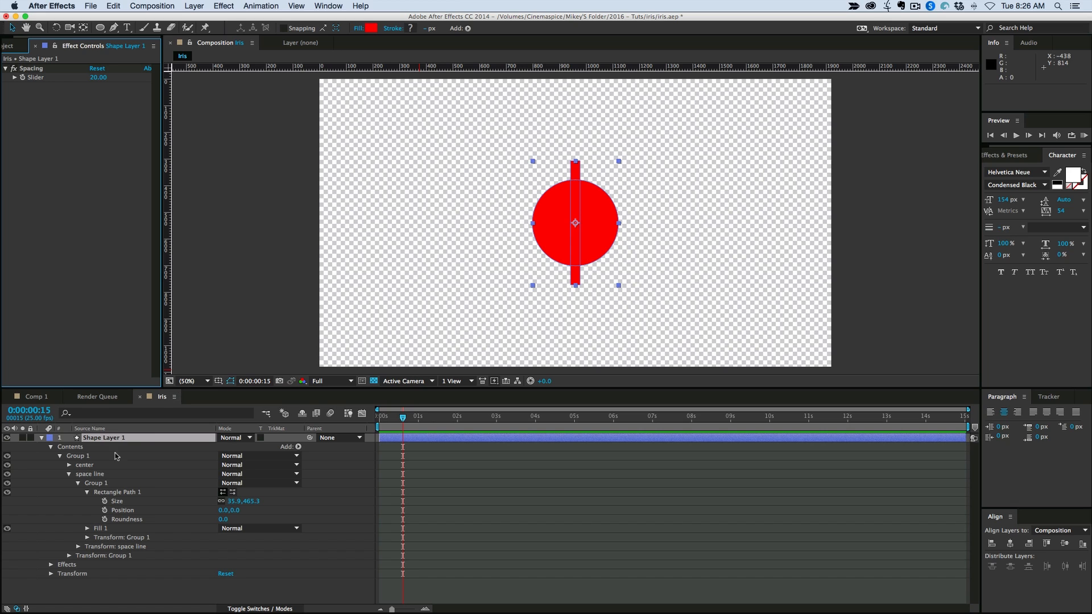
Step: Add the expression [effect("Spacing")("Slider"),300] to the "space line" rectangle path's Size and hide the "center" group
left_click(106, 502, "alt")
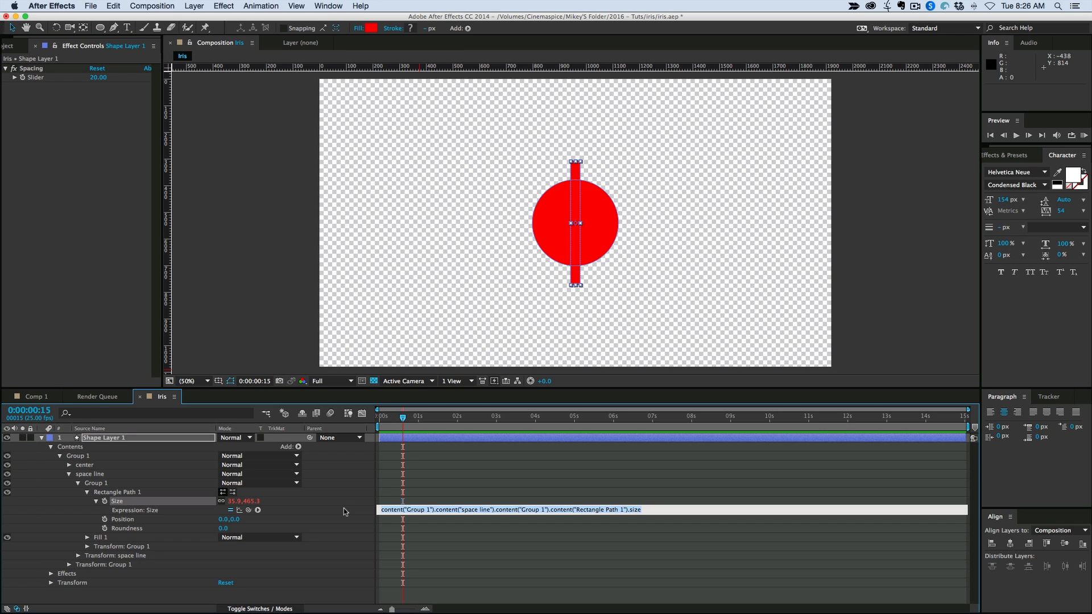
type("[")
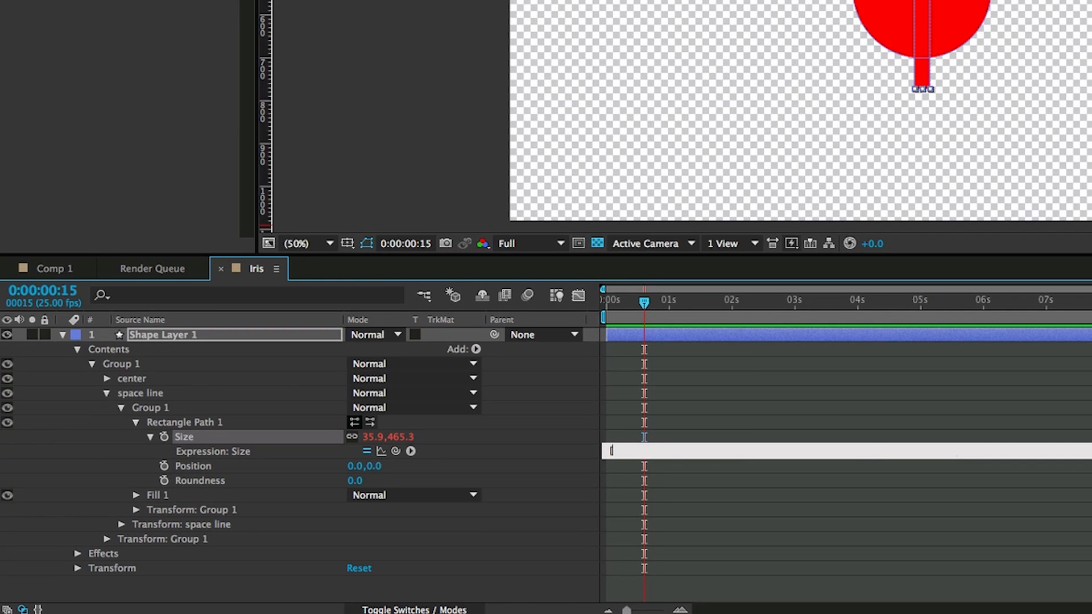
left_click_drag(396, 451, 233, 0)
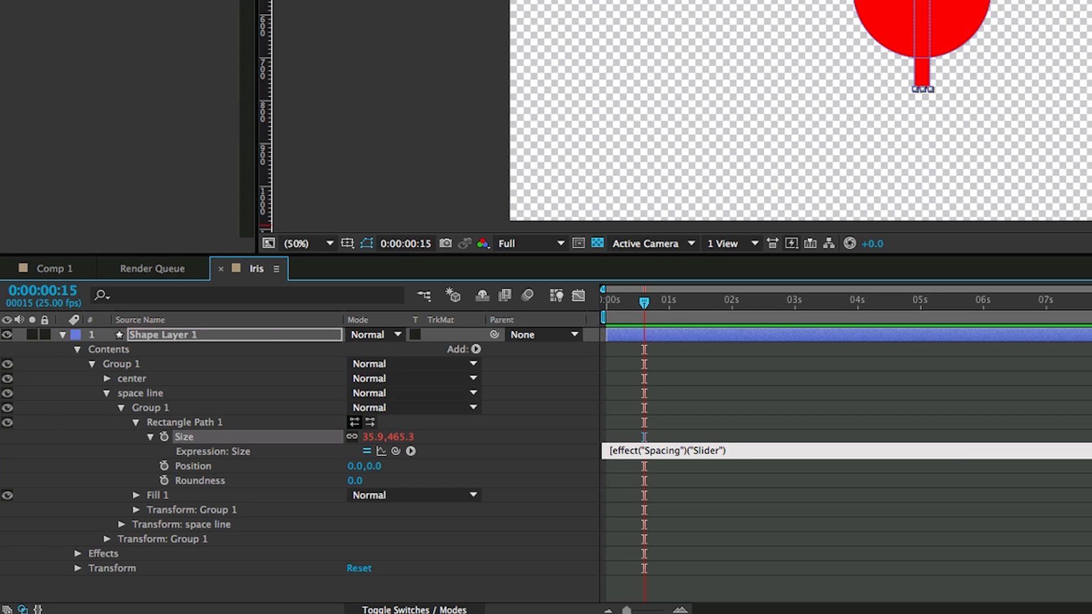
type(",300")
left_click(747, 381)
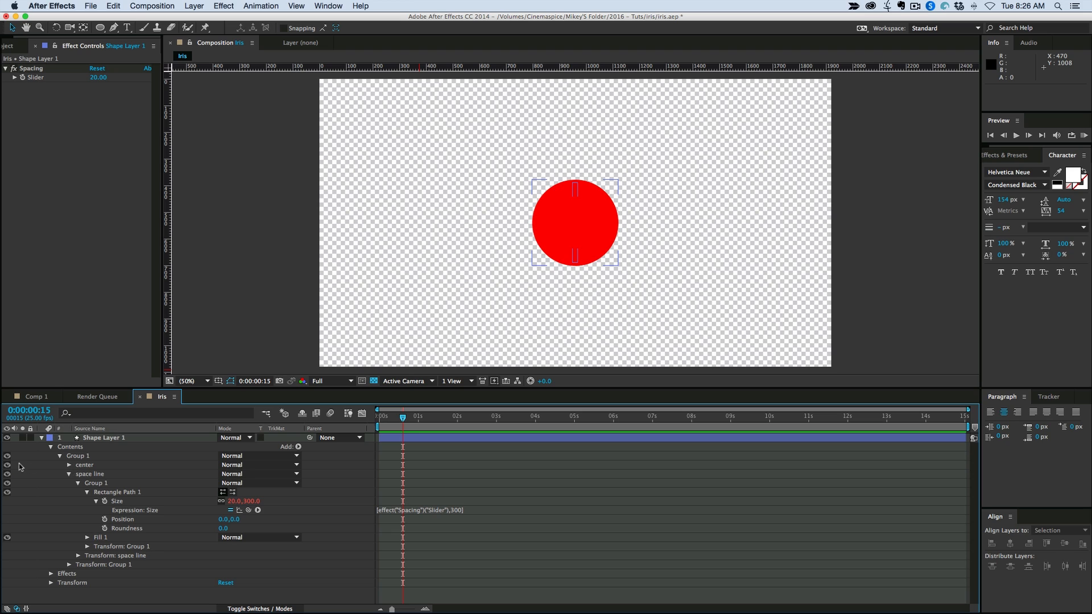
left_click(7, 378)
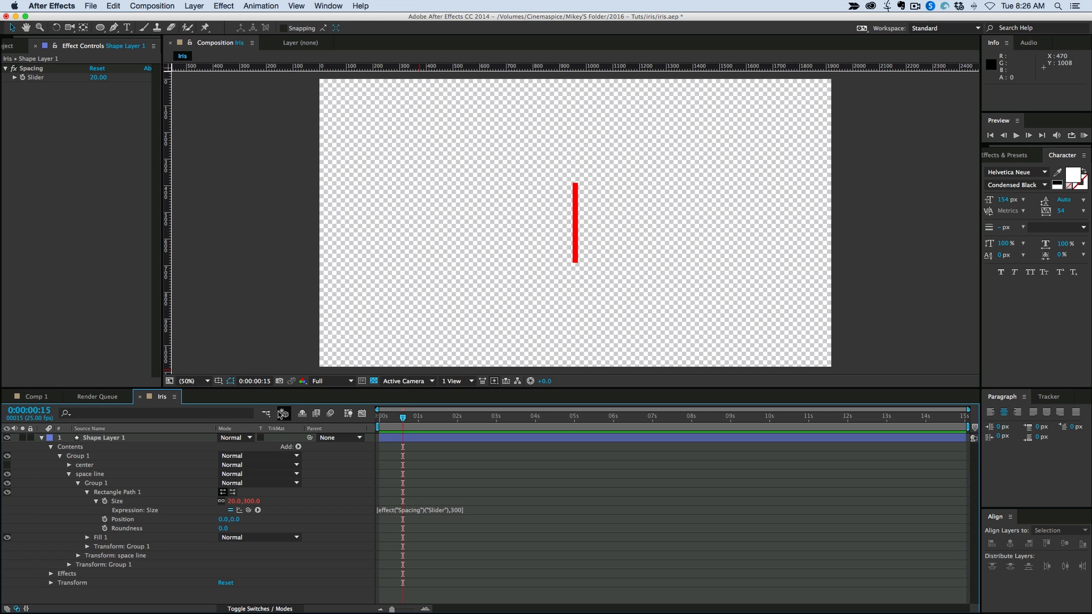
Step: Add an expression to the rectangle path's Position with 0 for X and the path's size[1]/2 for Y
left_click(211, 493)
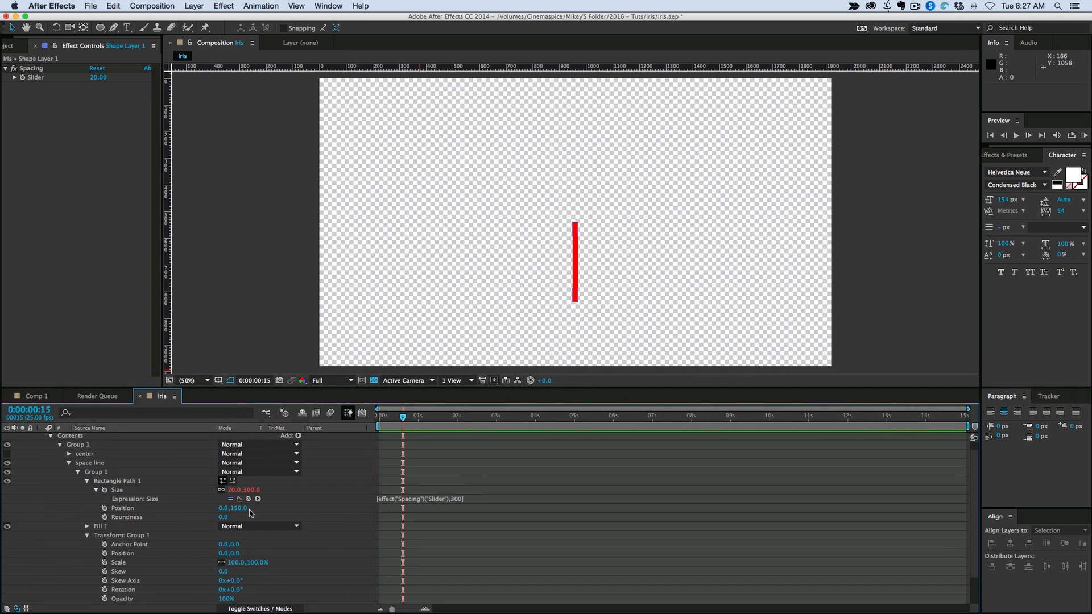
left_click(105, 509)
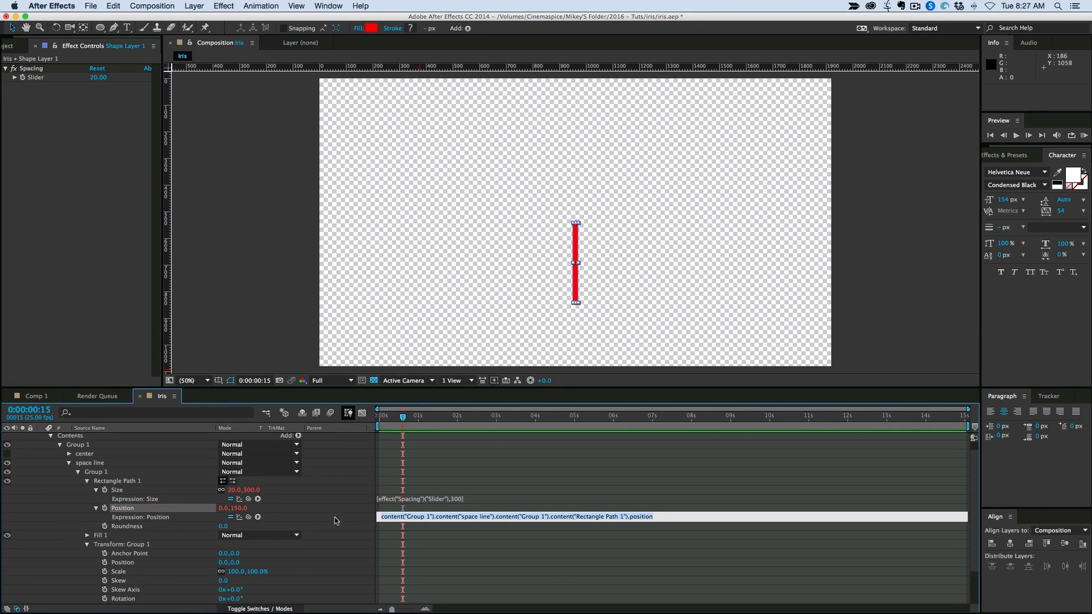
type("[0")
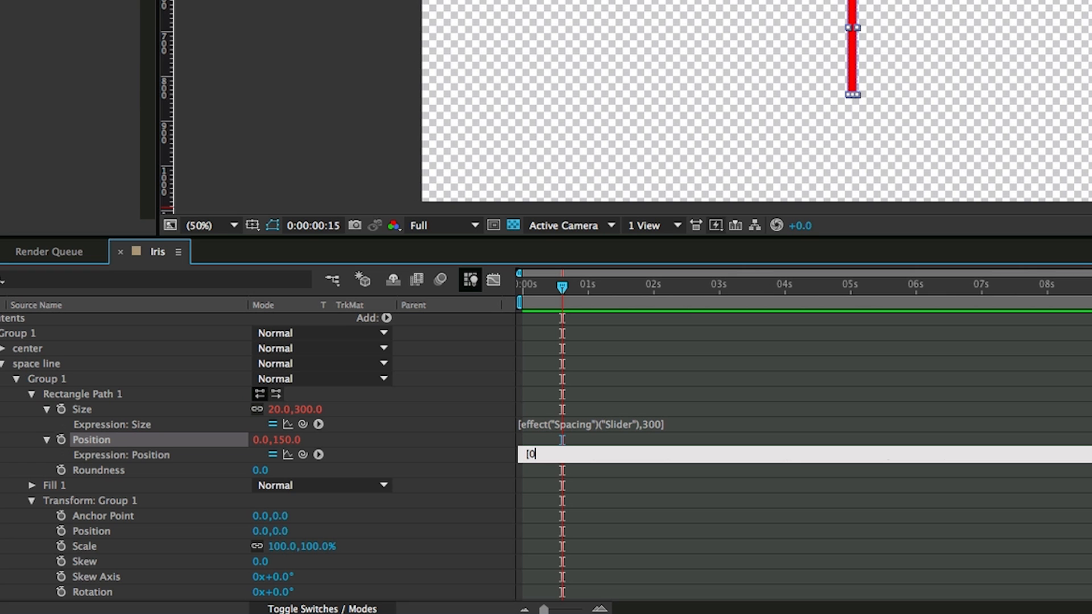
type(",")
left_click_drag(303, 455, 305, 409)
left_click(1046, 154)
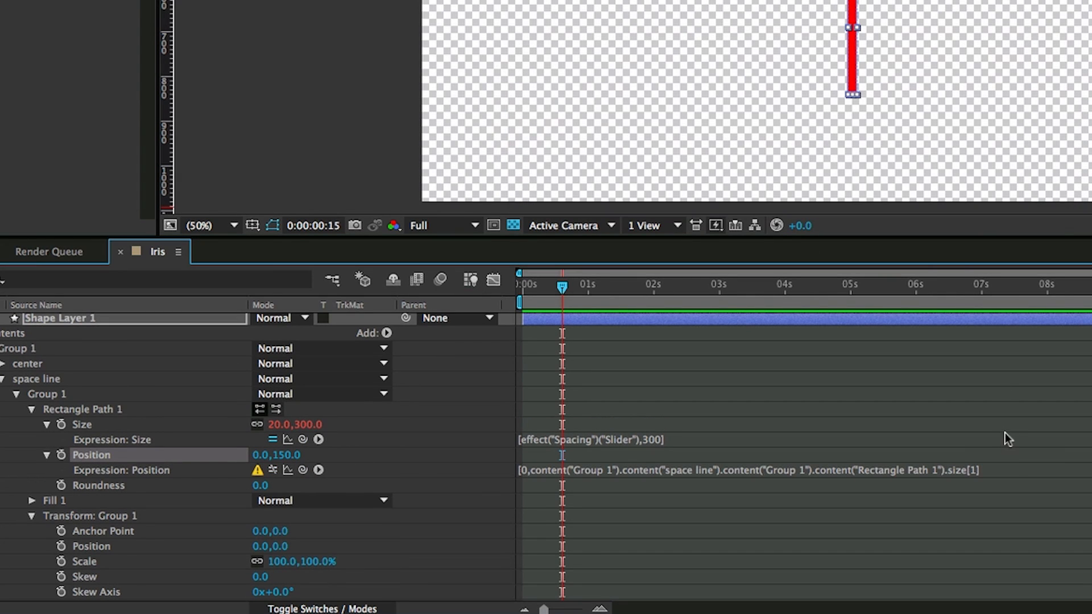
left_click(1007, 472)
left_click(1002, 463)
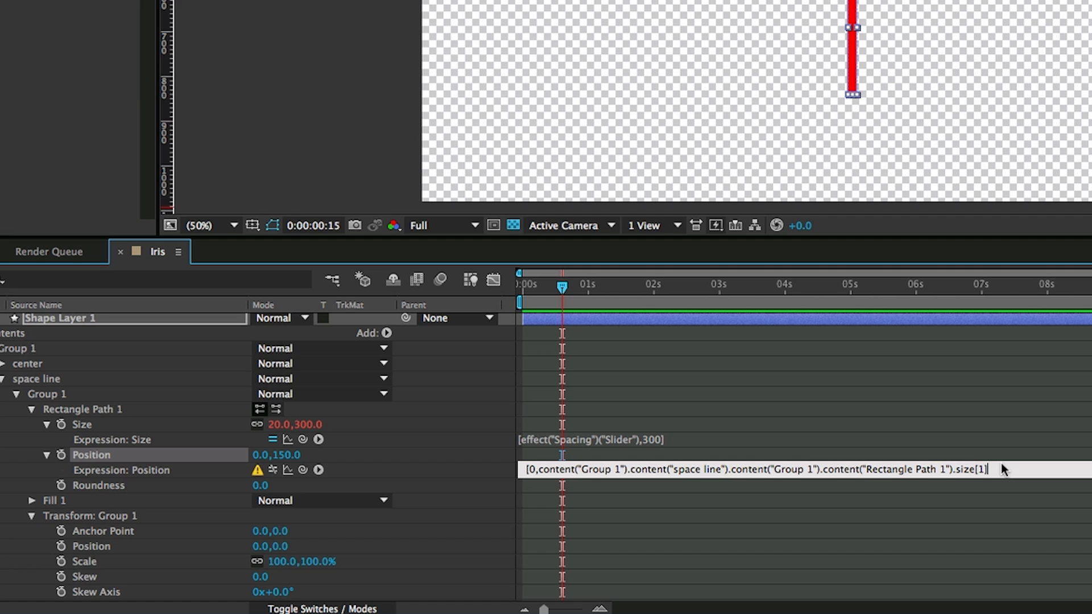
type("/2")
type("]")
Step: Replace the 300 in the rectangle path's Size expression with value[1]
left_click(1045, 439)
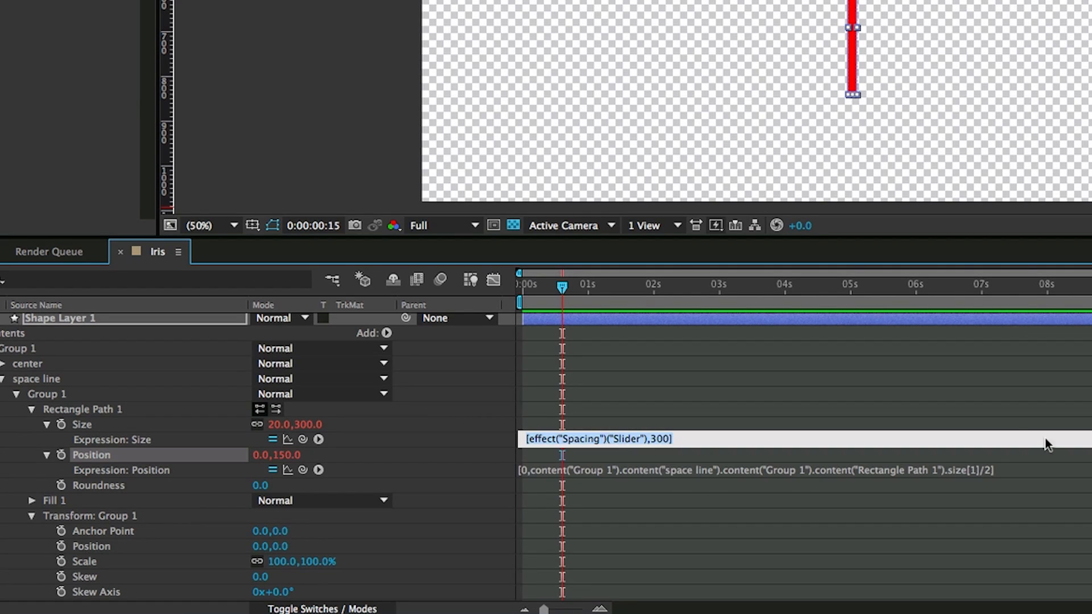
left_click(704, 437)
key("Left")
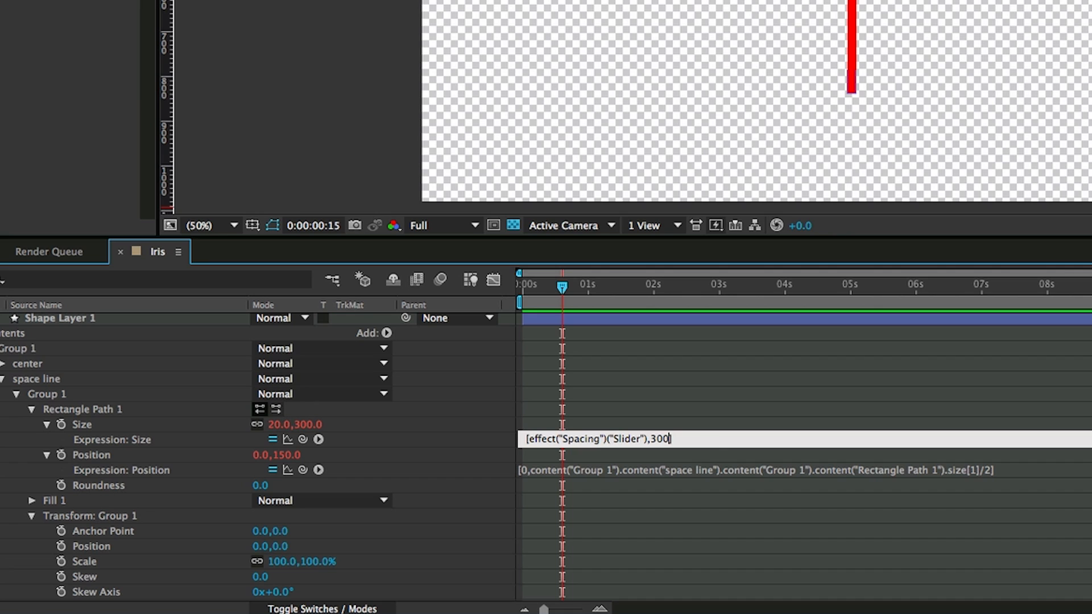
key("shift+Left")
key("shift+Left")
key("shift+Left")
type("value[1")
left_click(667, 394)
Step: Set the rectangle path's height to 300, and try a height of 343 before undoing it
left_click(309, 424)
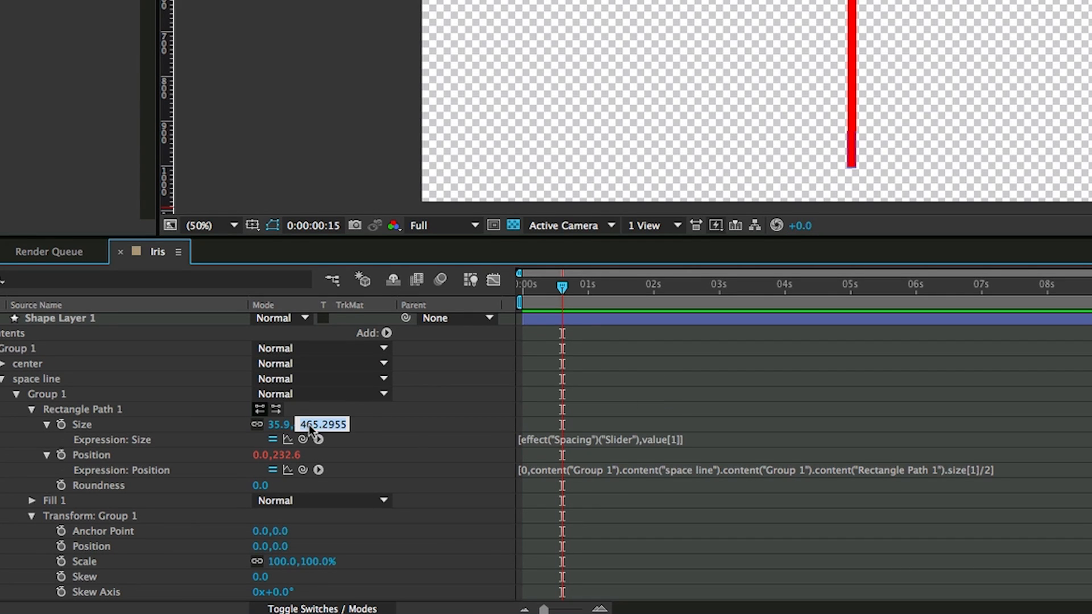
type("300")
left_click(637, 394)
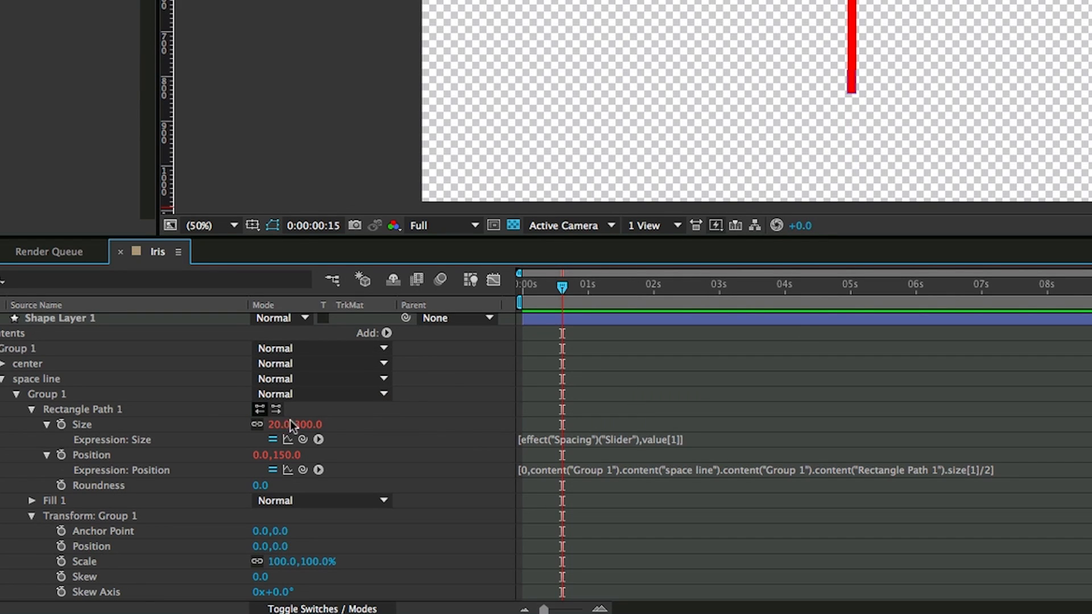
left_click_drag(312, 427, 341, 405)
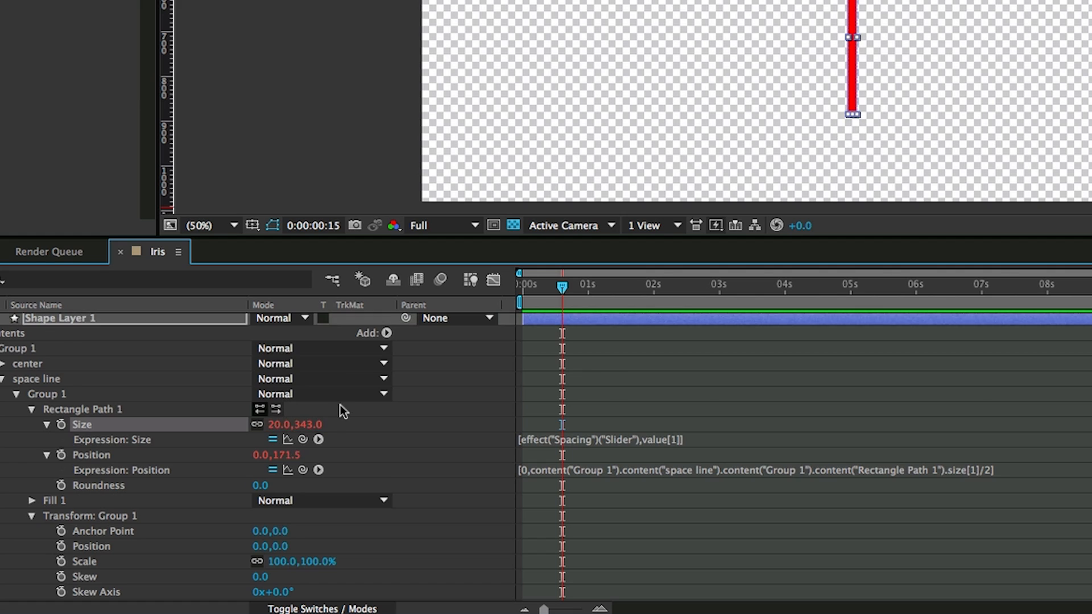
key("super+z")
Step: Add an expression to the Position of the inner Transform: Group 1 with 0 for X and the rectangle path's size[1] for Y
scroll(163, 403, "down", 5)
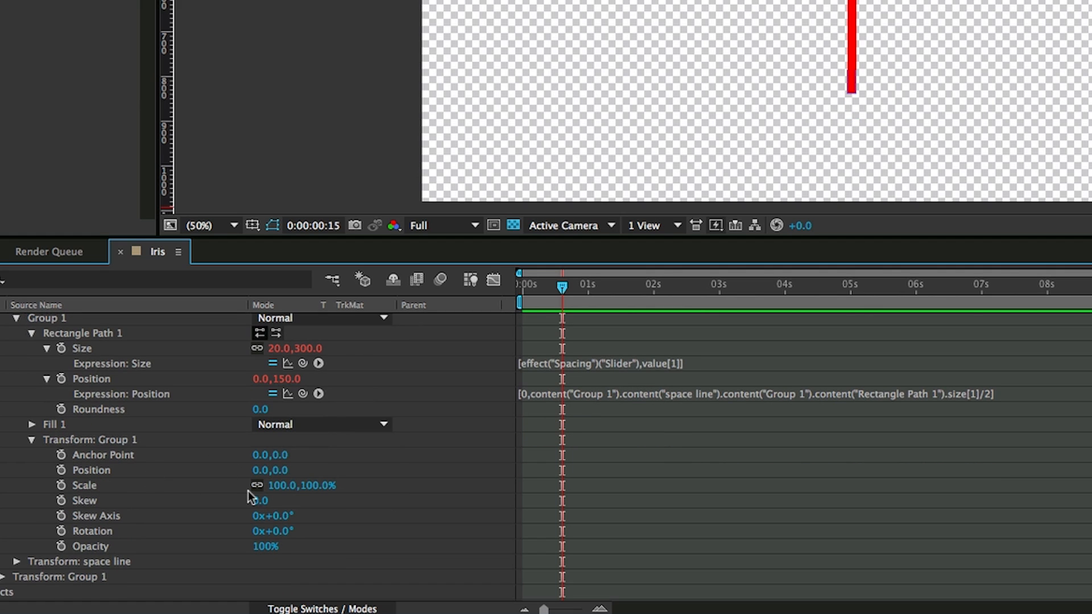
scroll(262, 495, "up", 2)
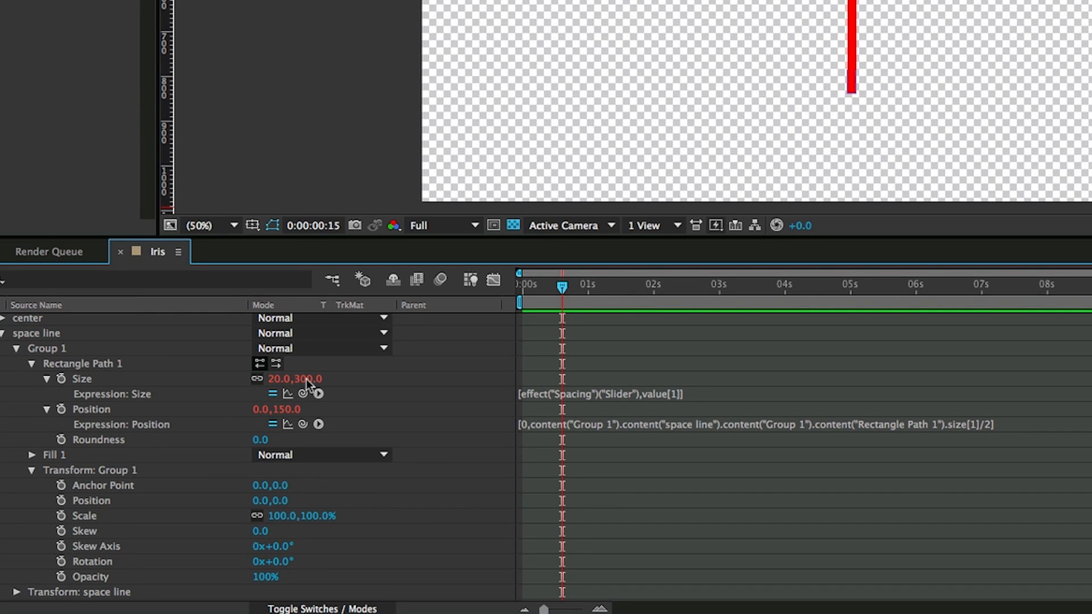
left_click(90, 500)
key("alt+shift+equal")
type("[0,")
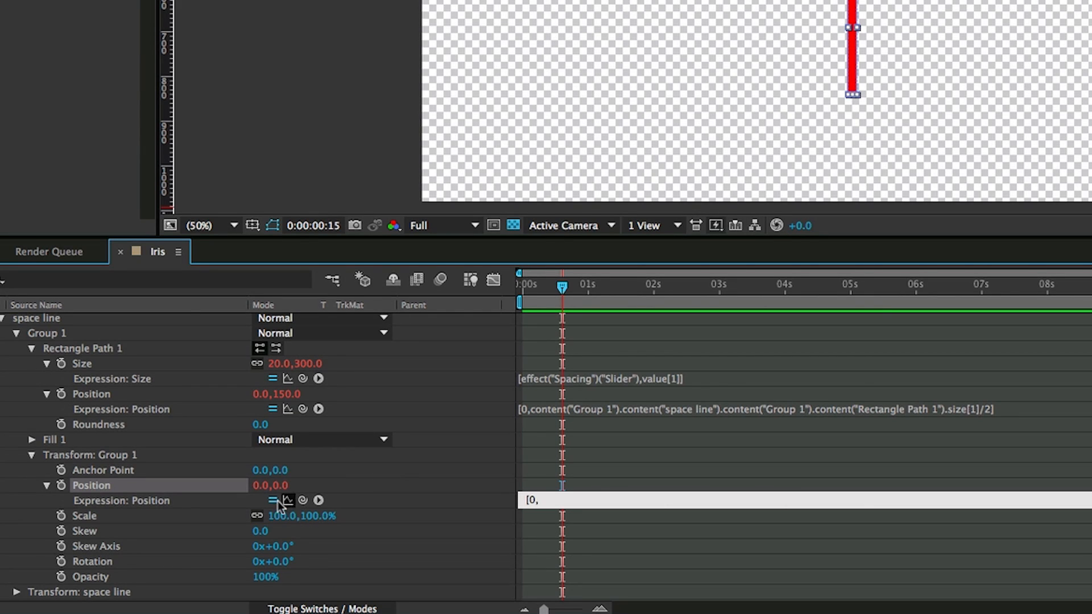
left_click_drag(300, 504, 309, 367)
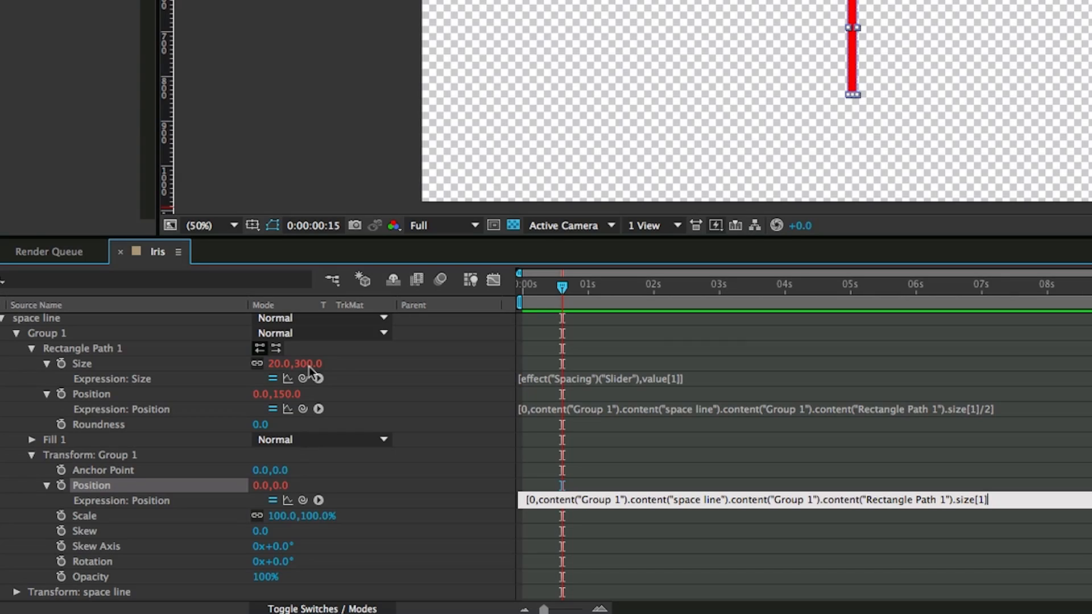
left_click(645, 466)
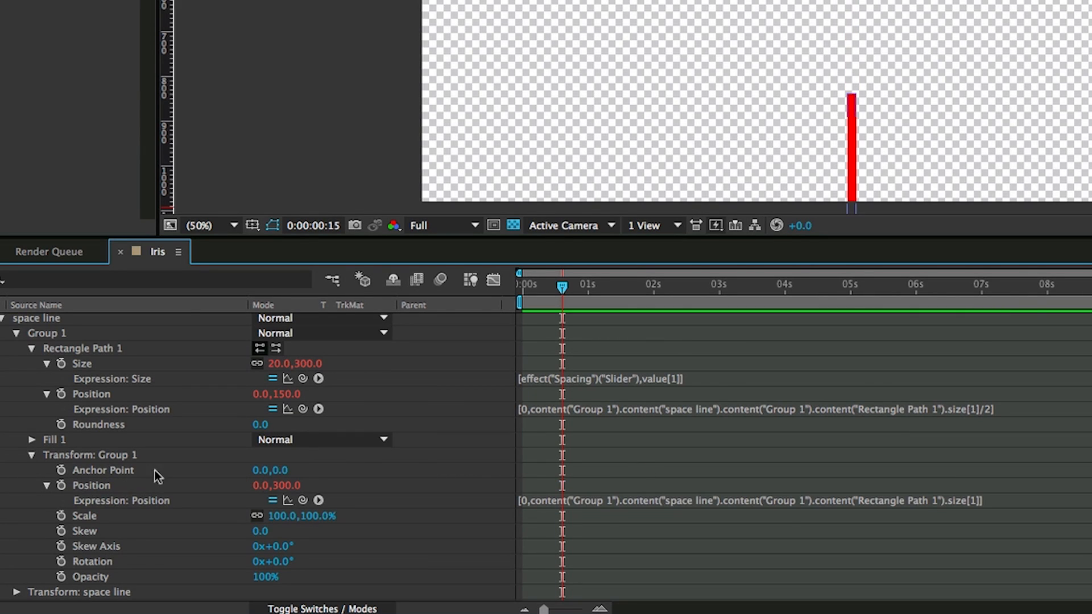
Step: Link the inner group's Anchor Point to its Position by expression, and test the pivot with a 52° rotation before undoing it
left_click(63, 470, "alt")
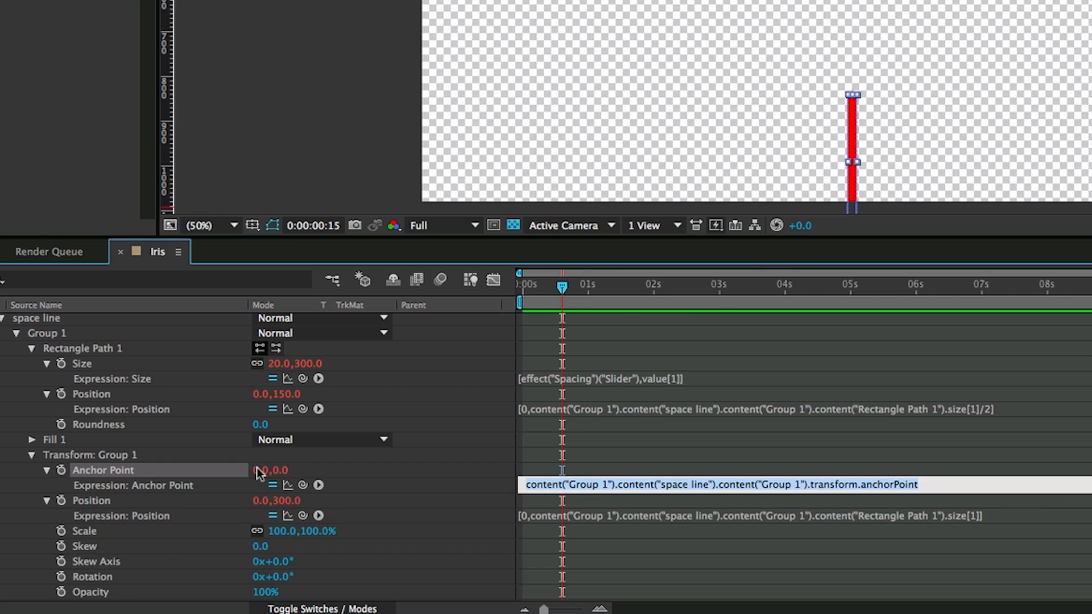
left_click_drag(304, 484, 113, 502)
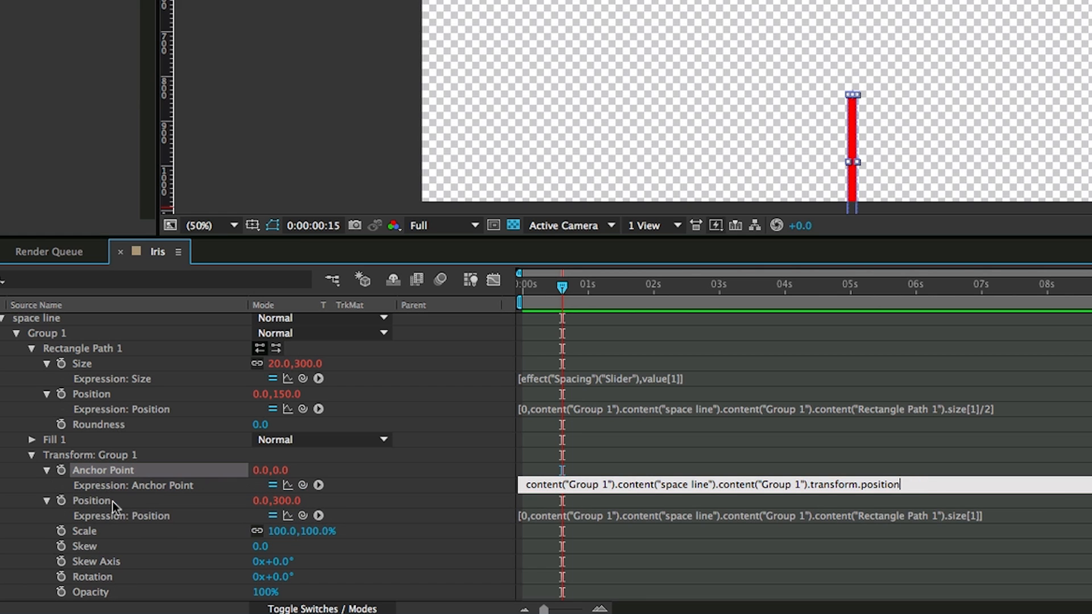
left_click(639, 450)
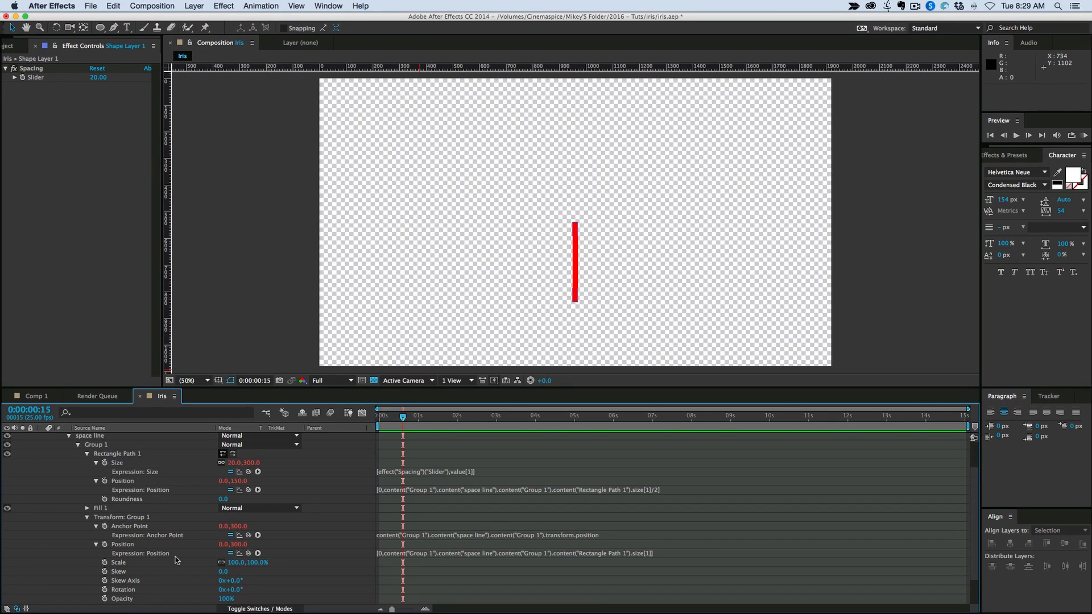
left_click_drag(235, 590, 256, 581)
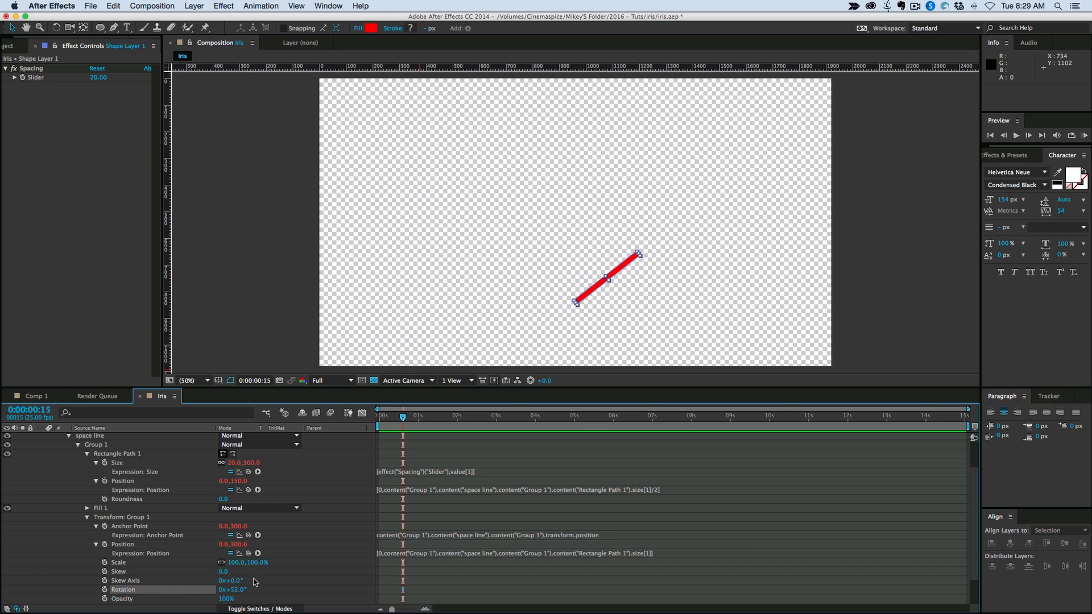
key("super+z")
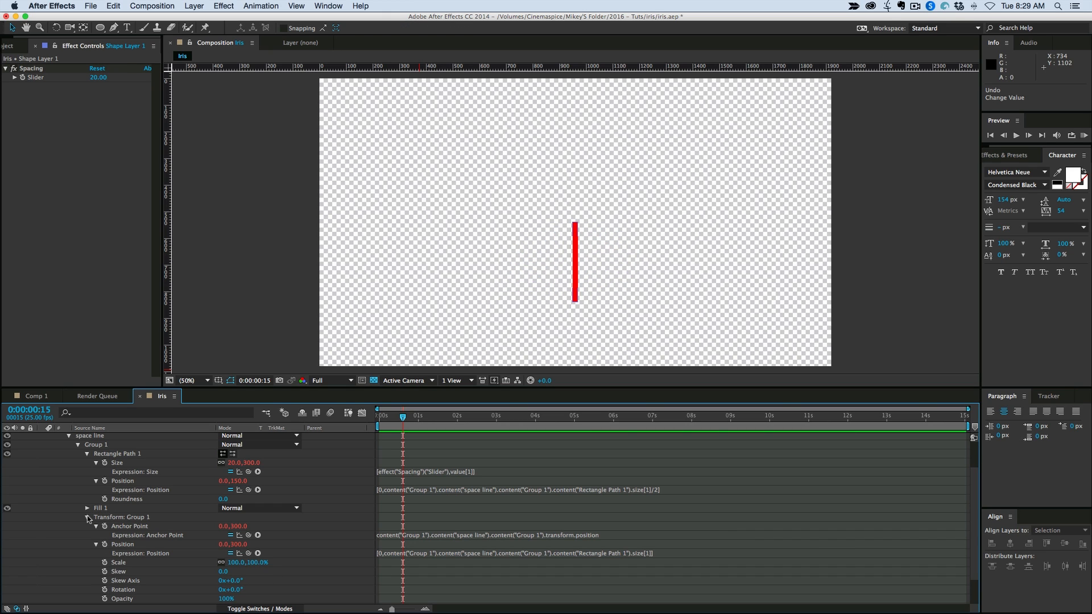
Step: Collapse the finished properties and add a Repeater to Group 1 inside "space line"
left_click(88, 518)
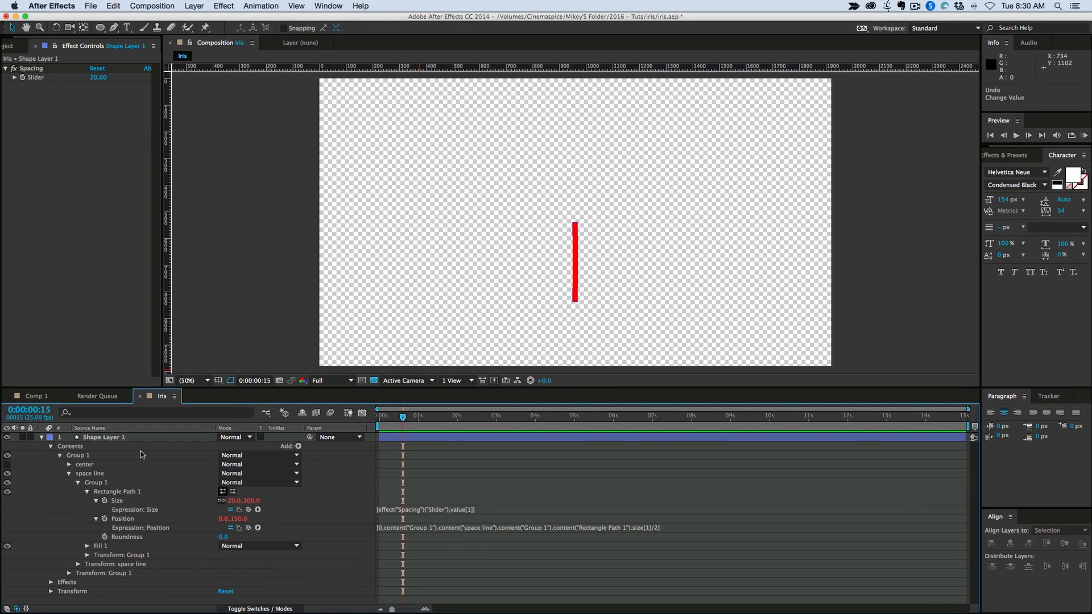
left_click(87, 492)
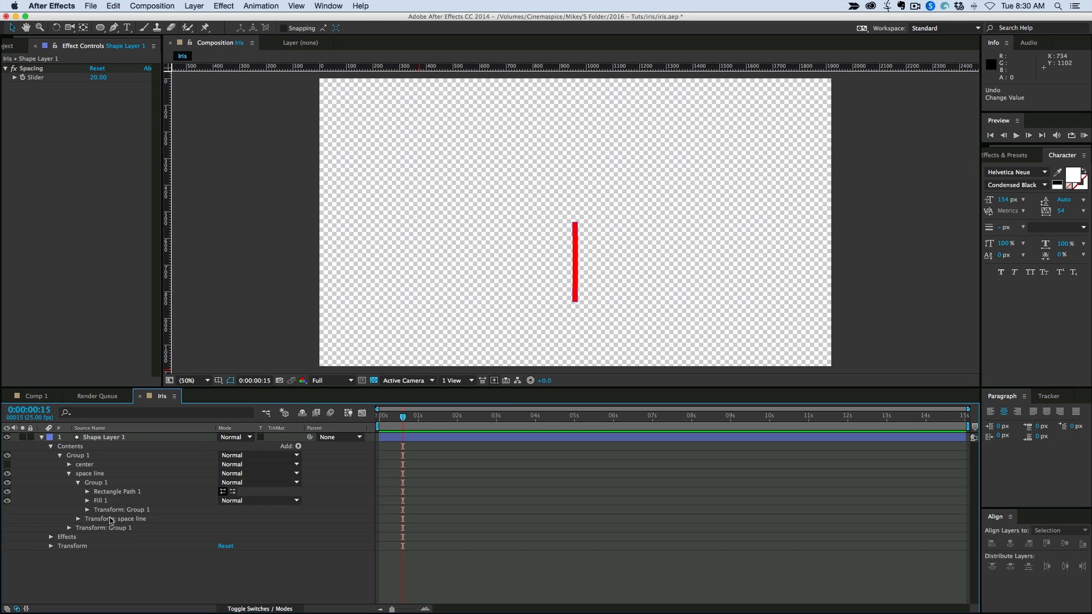
left_click(94, 484)
left_click(78, 519)
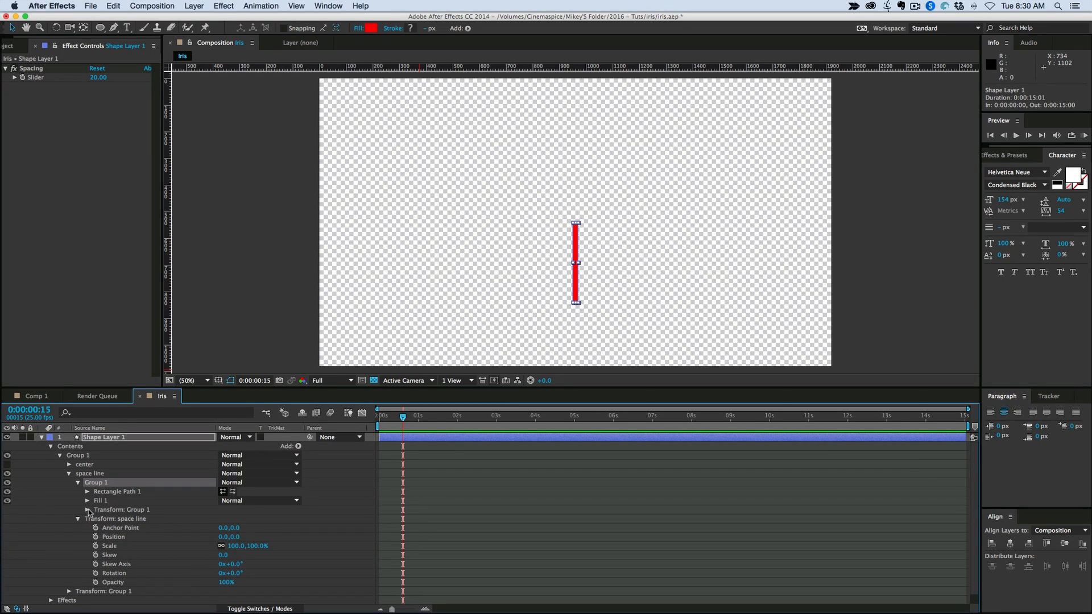
left_click(298, 447)
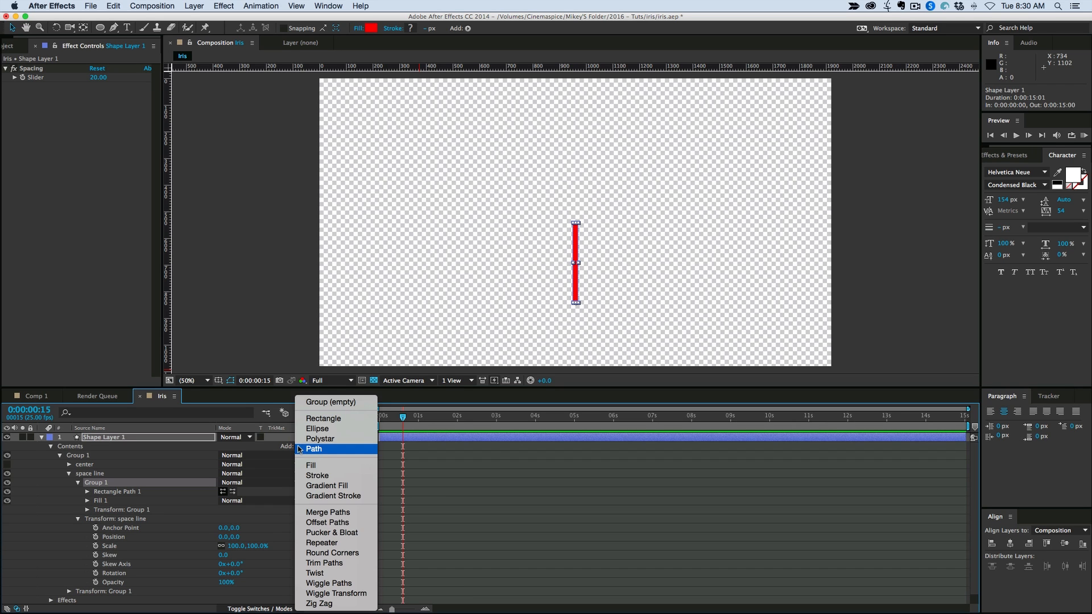
left_click(323, 544)
Step: Try rotating the lines with the group's transform properties and undo the rotation changes
mouse_move(230, 582)
left_mouse_down()
mouse_move(302, 583)
mouse_move(228, 581)
left_mouse_up()
key("super+z")
left_click(87, 518)
scroll(263, 566, "down", 1)
left_click_drag(241, 592, 223, 584)
key("super+z")
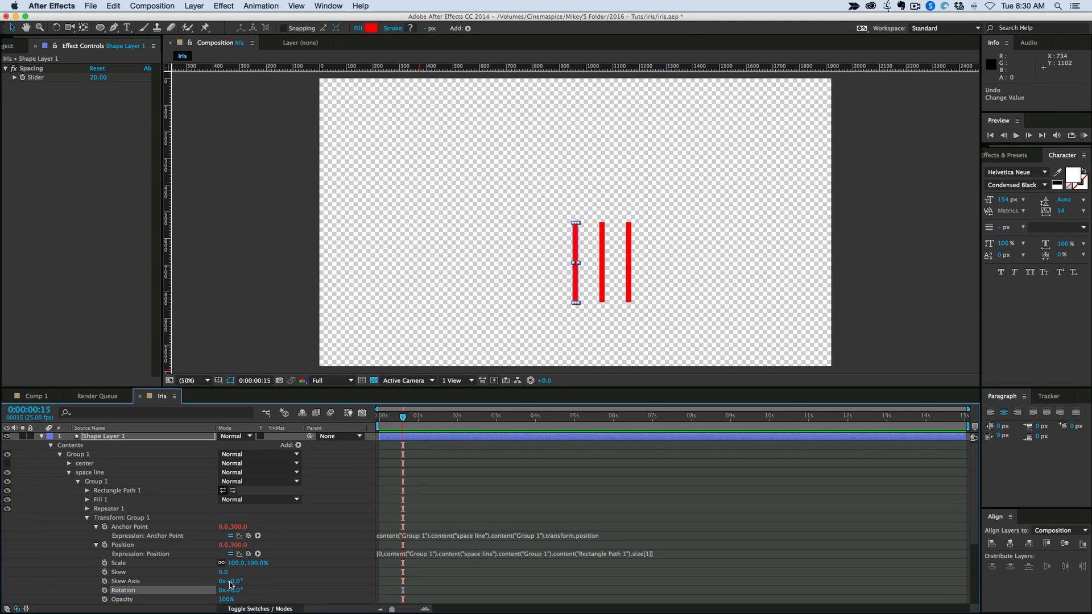
Step: Reveal the transform properties of Repeater 1 and set its X position to 0
left_click(87, 509)
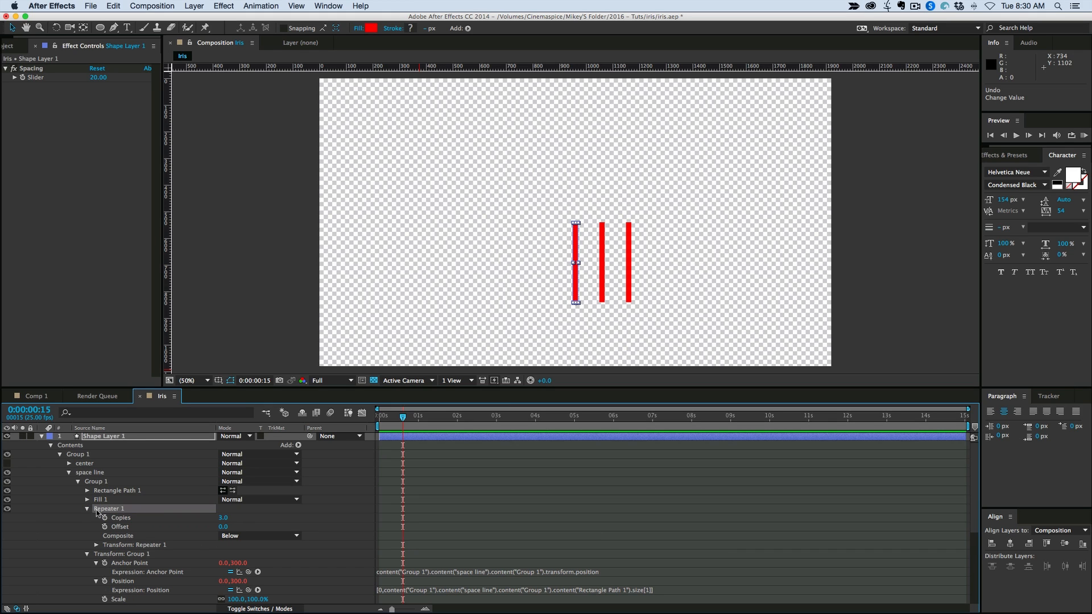
left_click(96, 545)
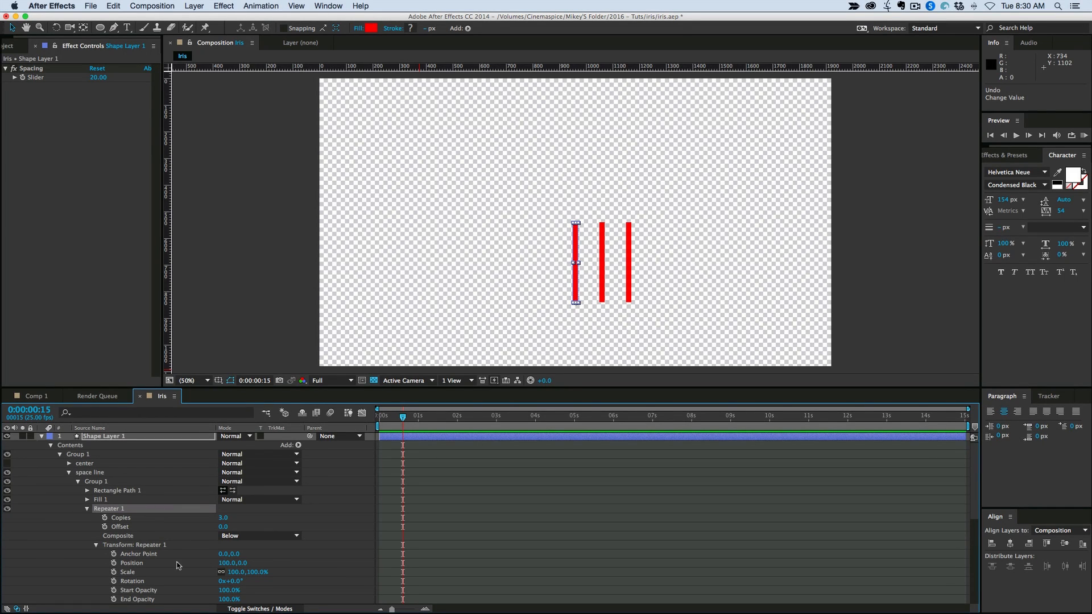
left_click(226, 563)
type("0")
key("Return")
Step: Set Repeater 1's Rotation to 120° and drive it with an expression dividing 360 by the repeater's Copies value
scroll(199, 549, "down", 2)
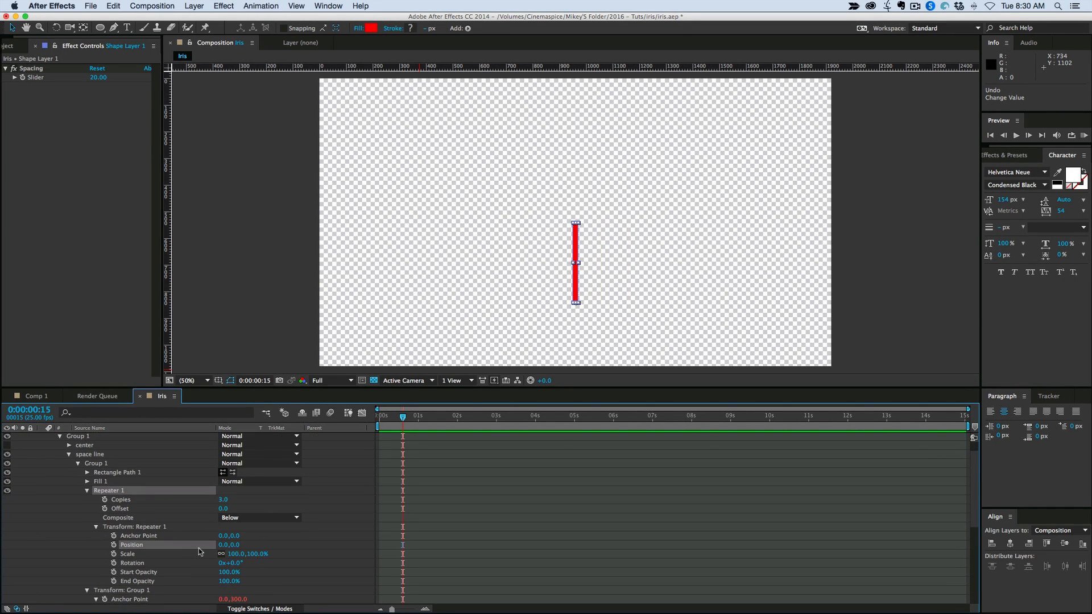
left_click_drag(239, 565, 306, 570)
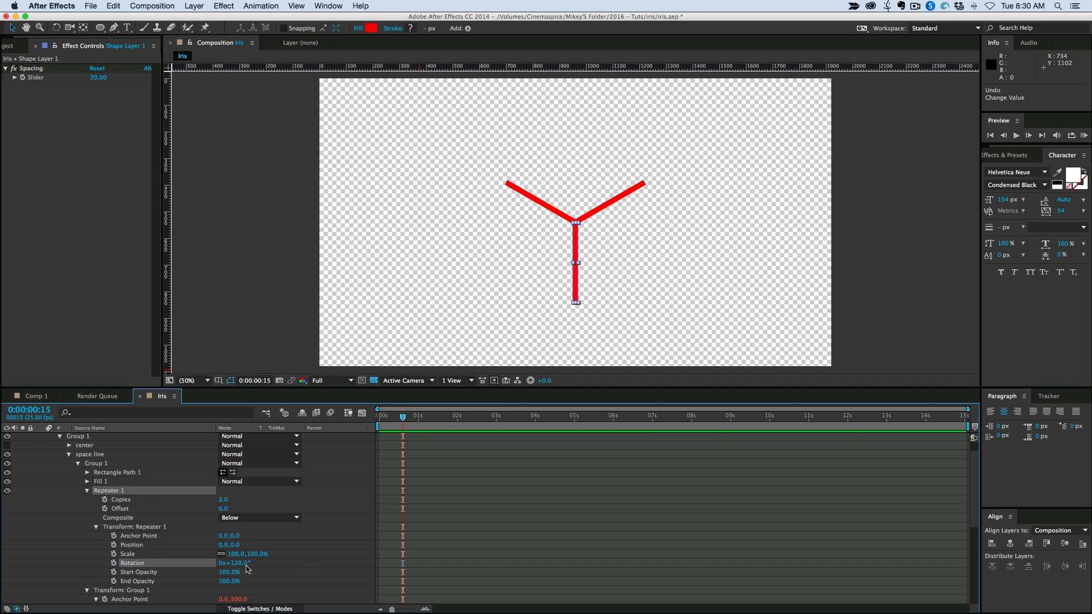
left_click(114, 563, "alt")
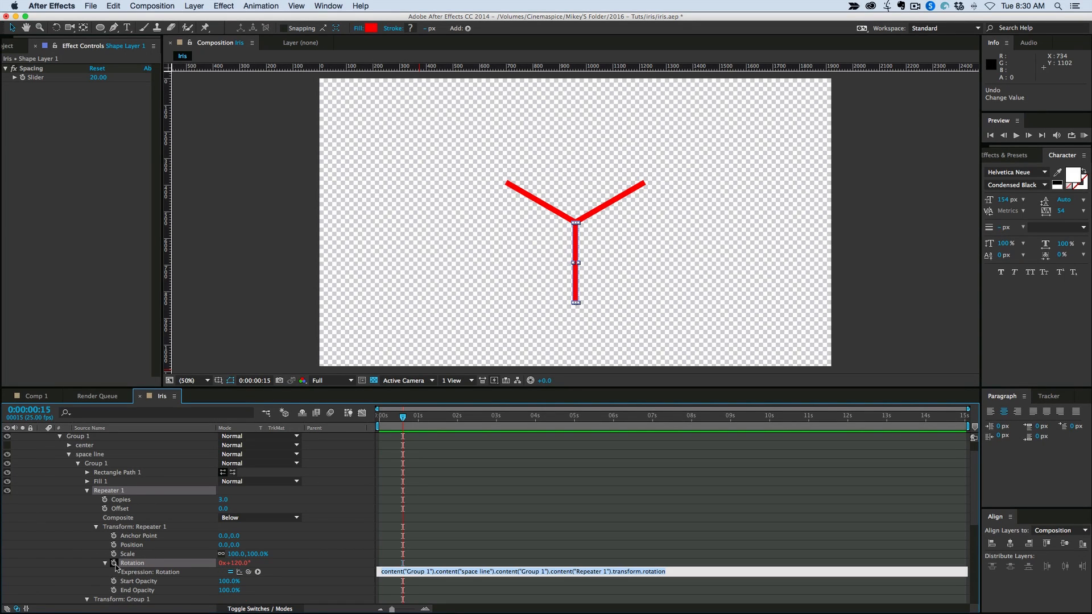
type("360")
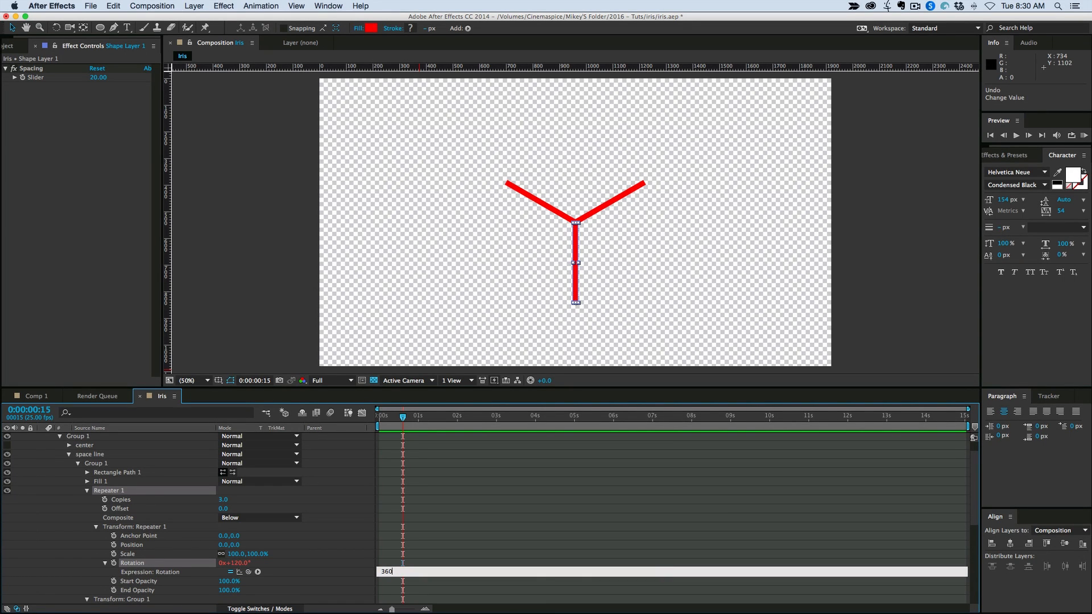
mouse_move(200, 611)
type("/")
left_click_drag(248, 571, 121, 500)
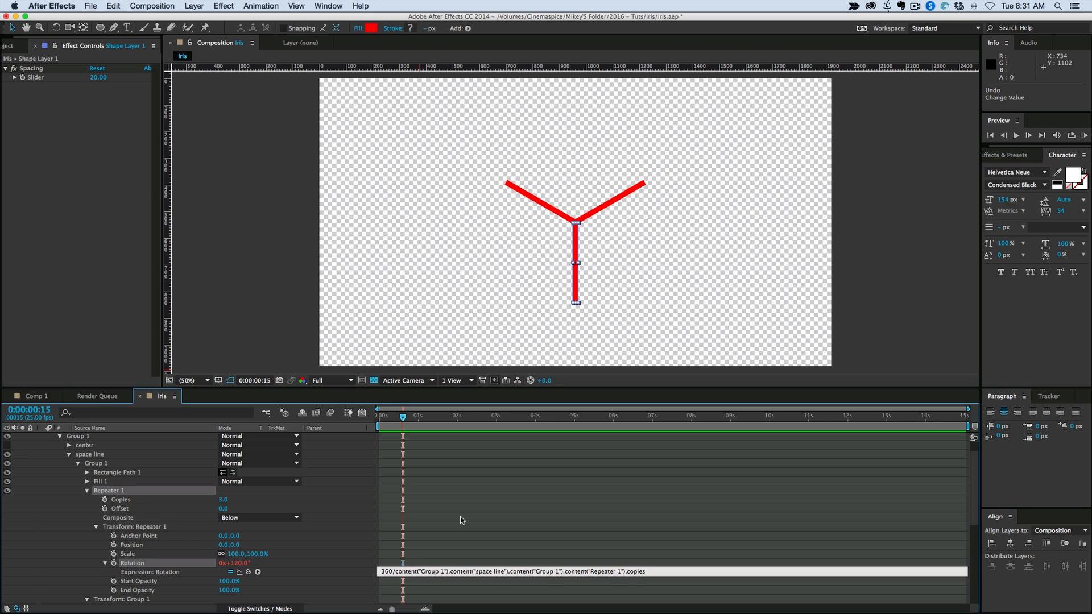
left_click(460, 520)
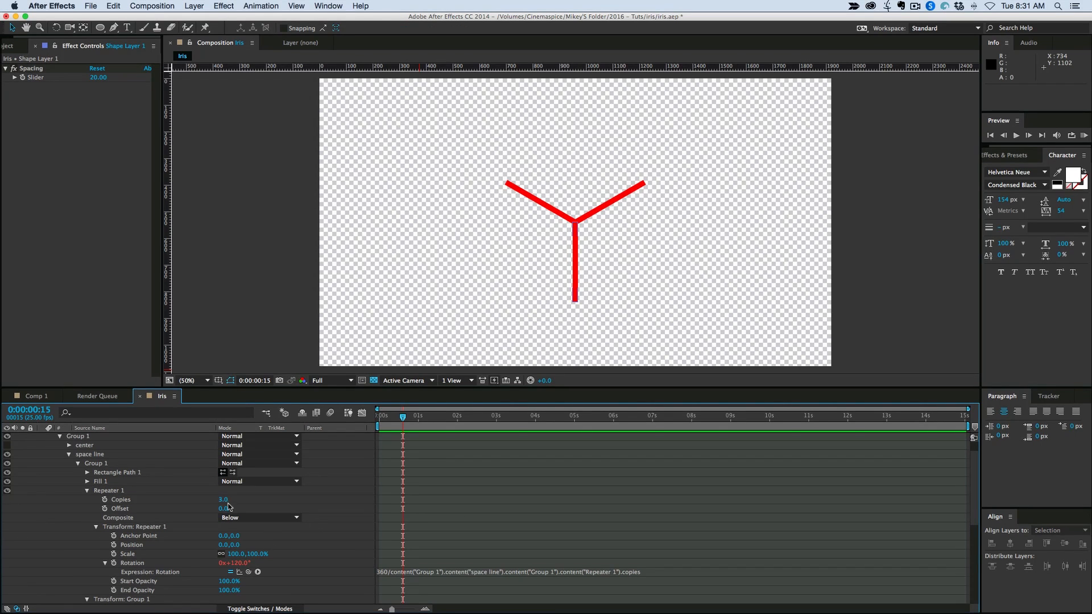
left_click_drag(225, 501, 225, 501)
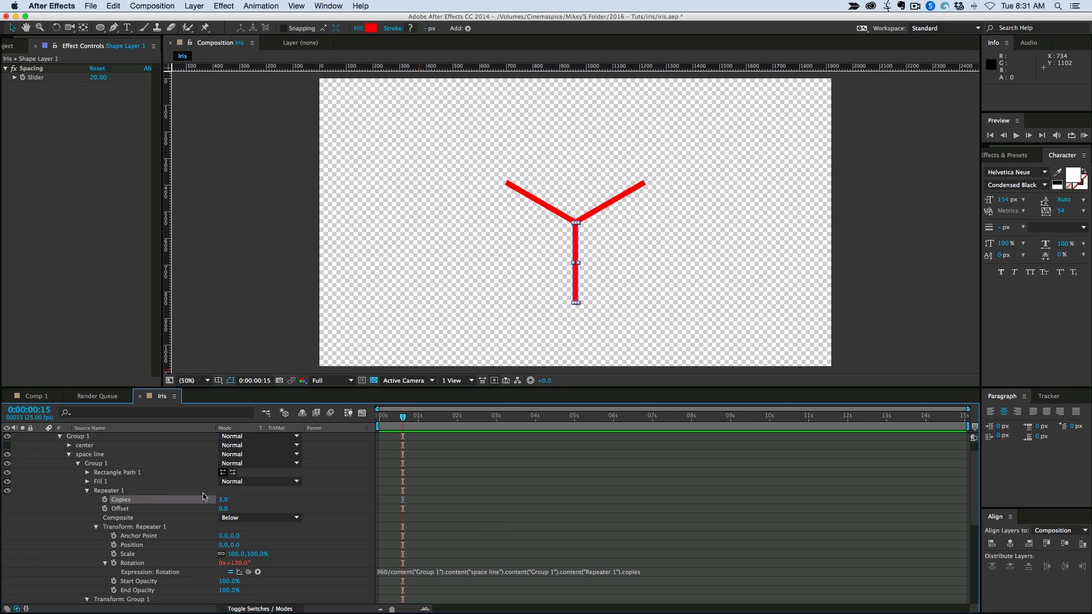
Step: Duplicate the Spacing slider control on Shape Layer 1 and rename the copy Blades
scroll(479, 453, "up", 2)
left_click(479, 455)
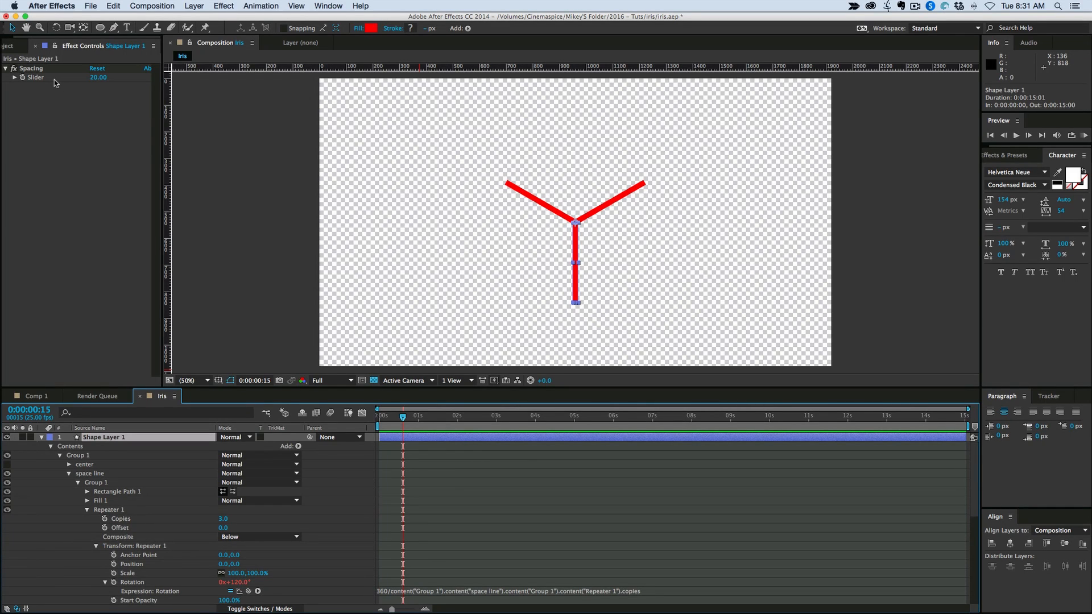
left_click(35, 69)
key("super+d")
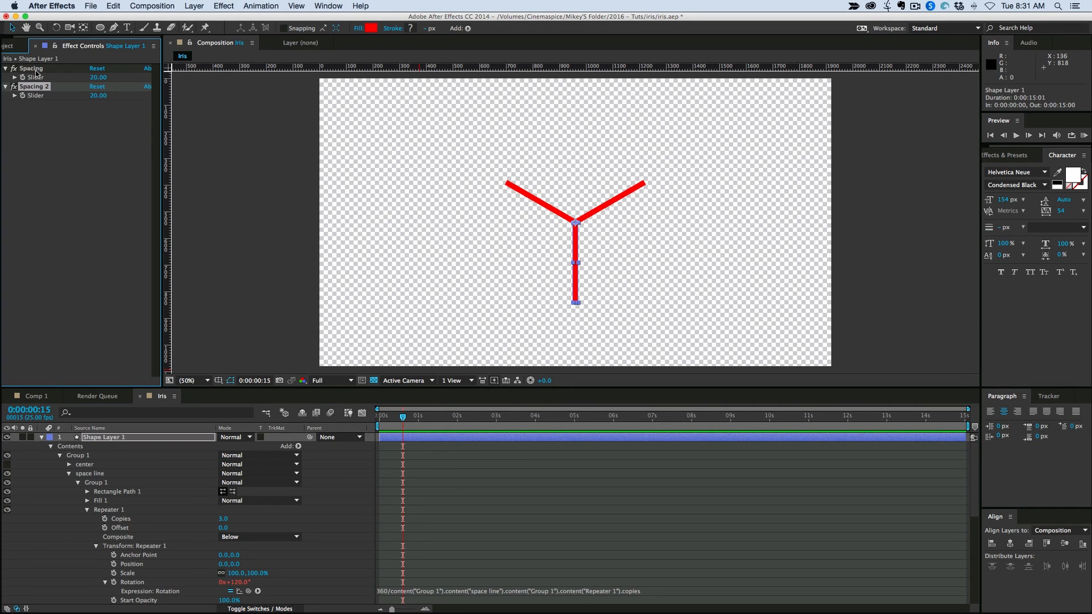
key("Return")
type("Blades")
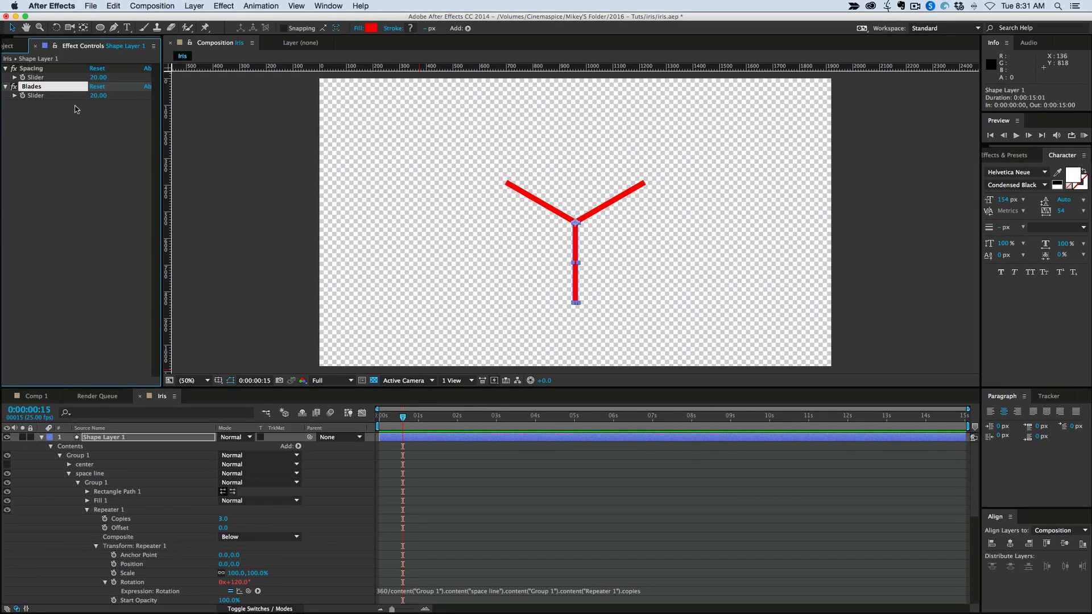
key("Return")
Step: Set the Blades slider to 5 and link Repeater 1's Copies to it by expression
left_click(98, 95)
type("0")
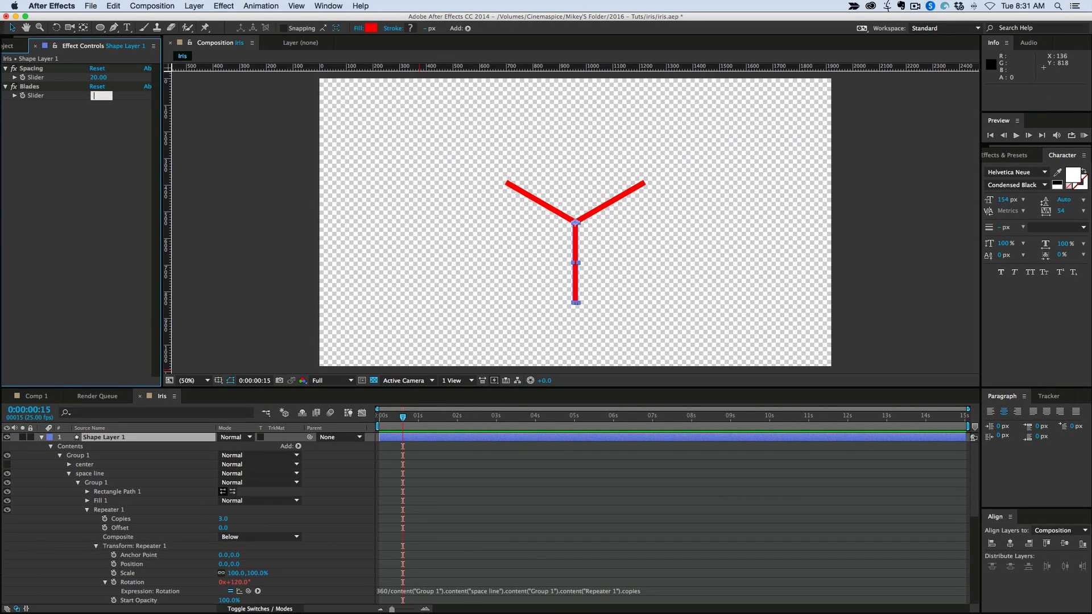
key("Return")
left_click(105, 520, "alt")
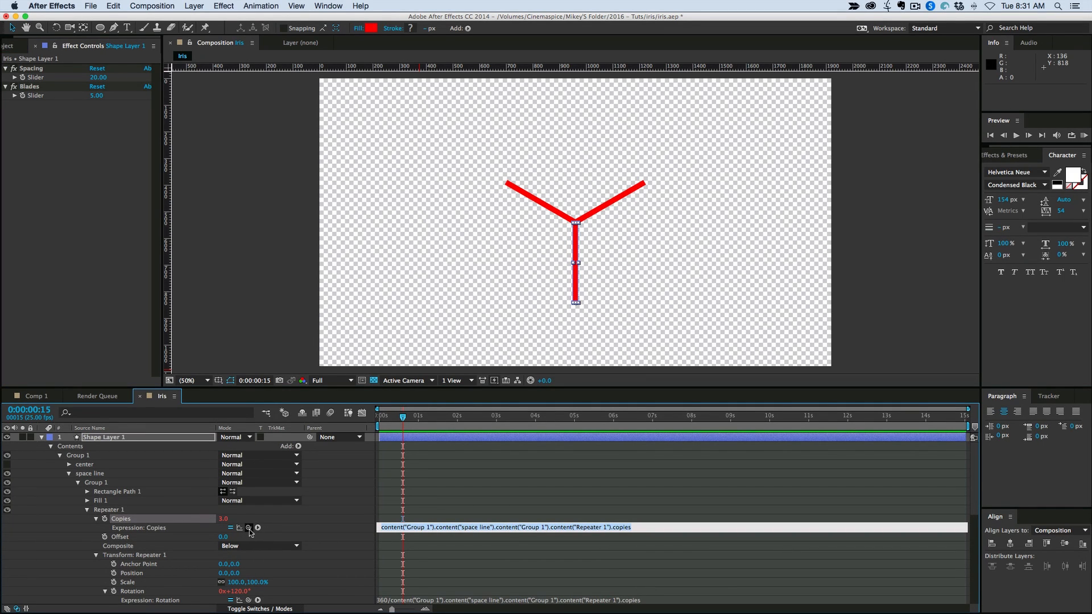
left_click_drag(249, 528, 35, 96)
left_click(372, 444)
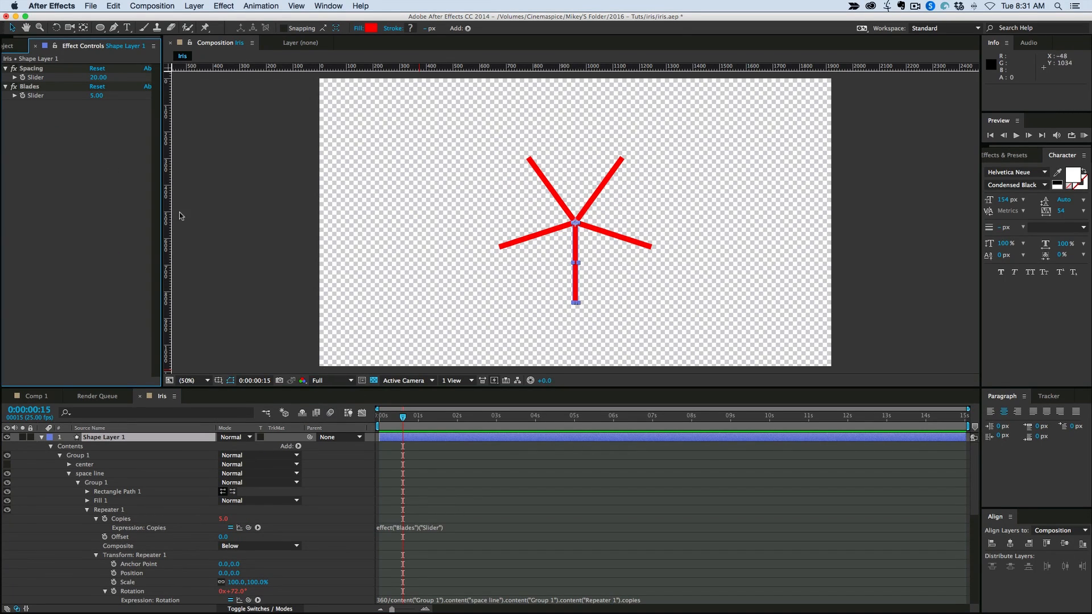
Step: Test the Blades slider at 0, return it to 5 and re-enable Repeater 1's Rotation expression
left_click(97, 95)
type("0")
key("Return")
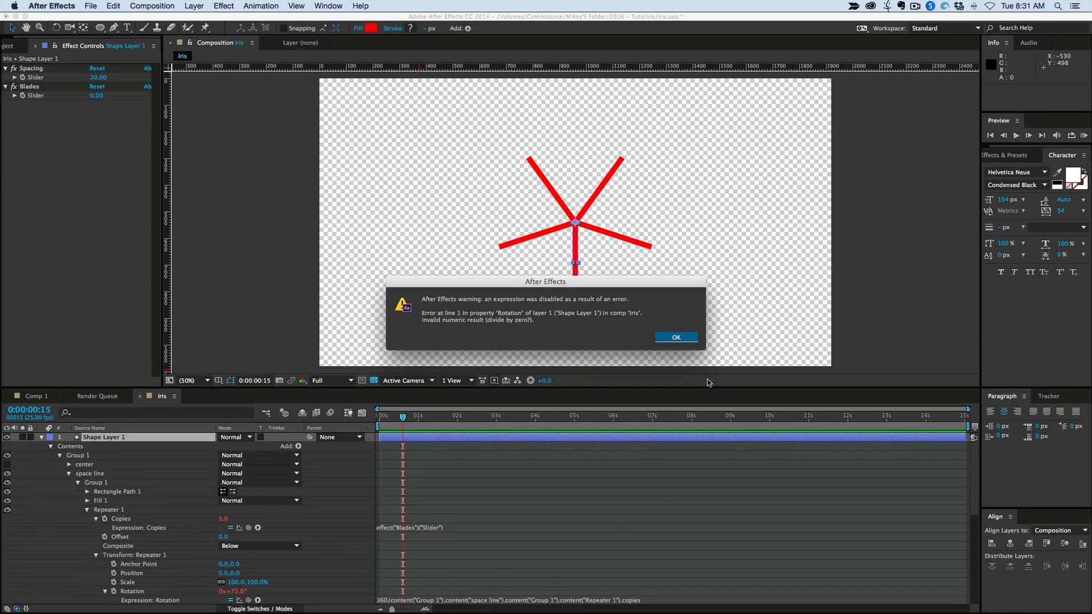
left_click(676, 338)
scroll(272, 568, "down", 1)
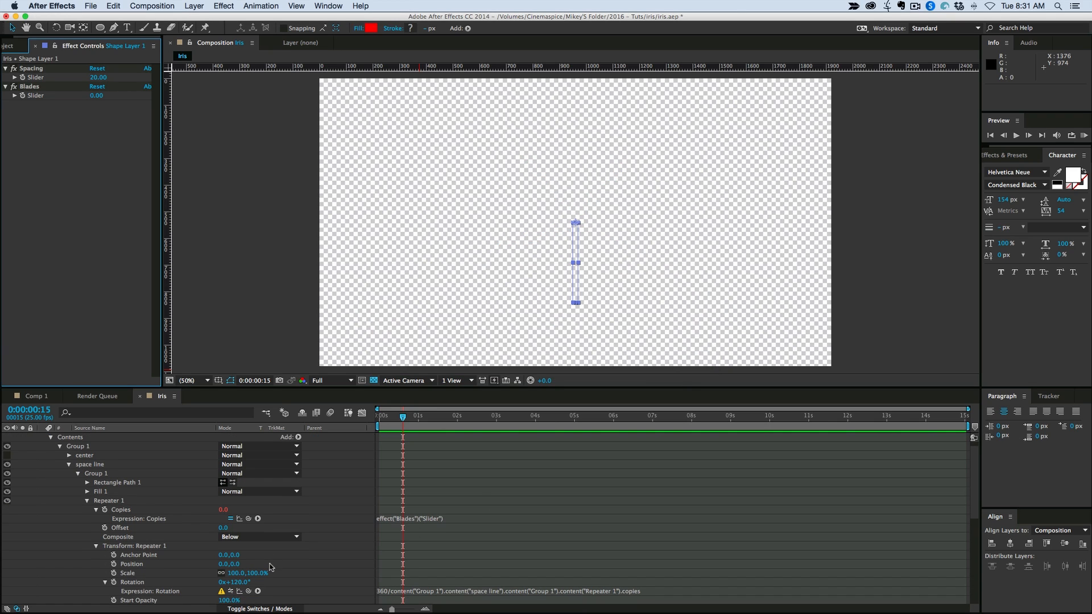
left_click(97, 97)
key("Return")
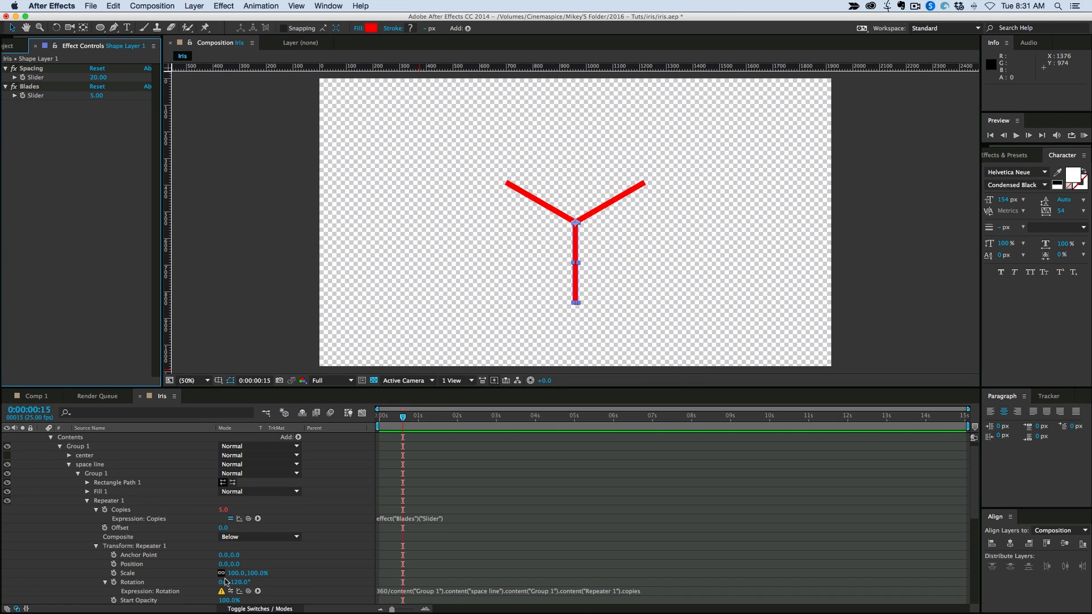
left_click(231, 591)
Step: Enlarge the Copies expression field and wrap its Blades slider reference in the condition if(effect("Blades")("Slider")>0)
left_click(477, 519)
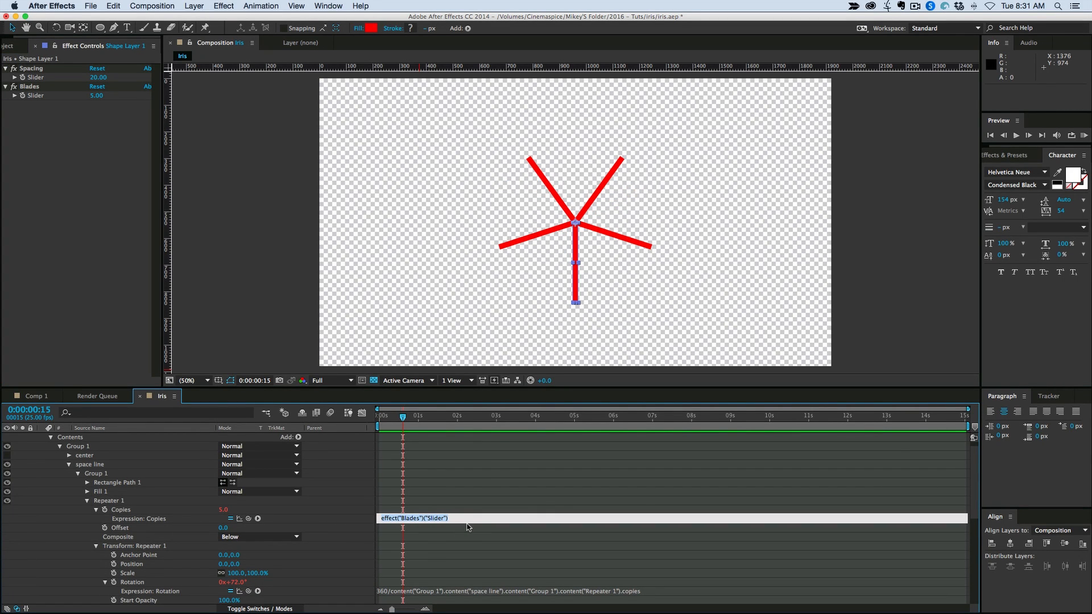
left_click_drag(473, 524, 472, 576)
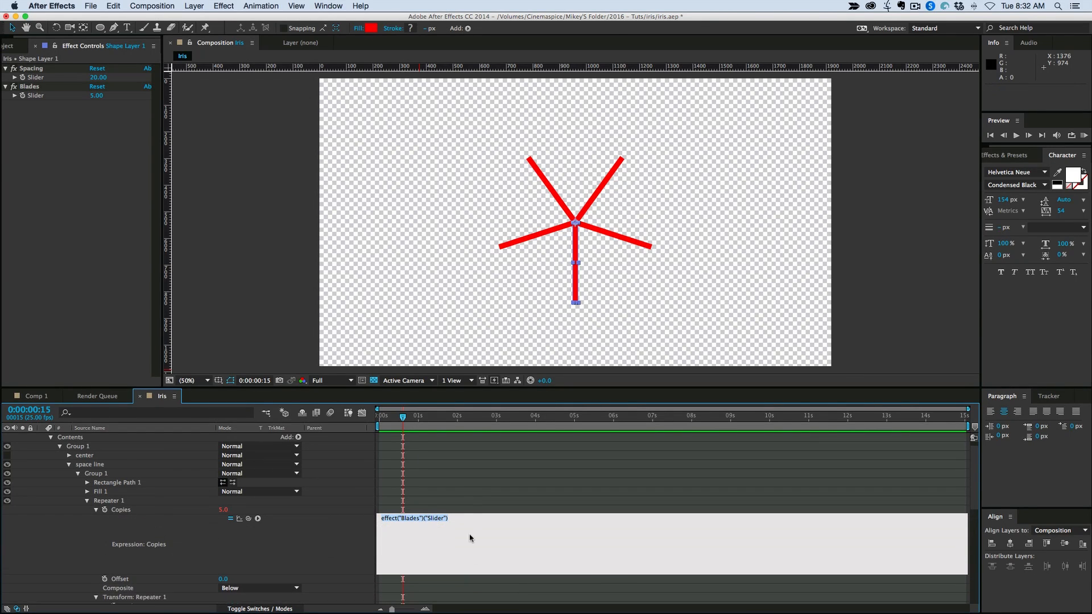
left_click(467, 491)
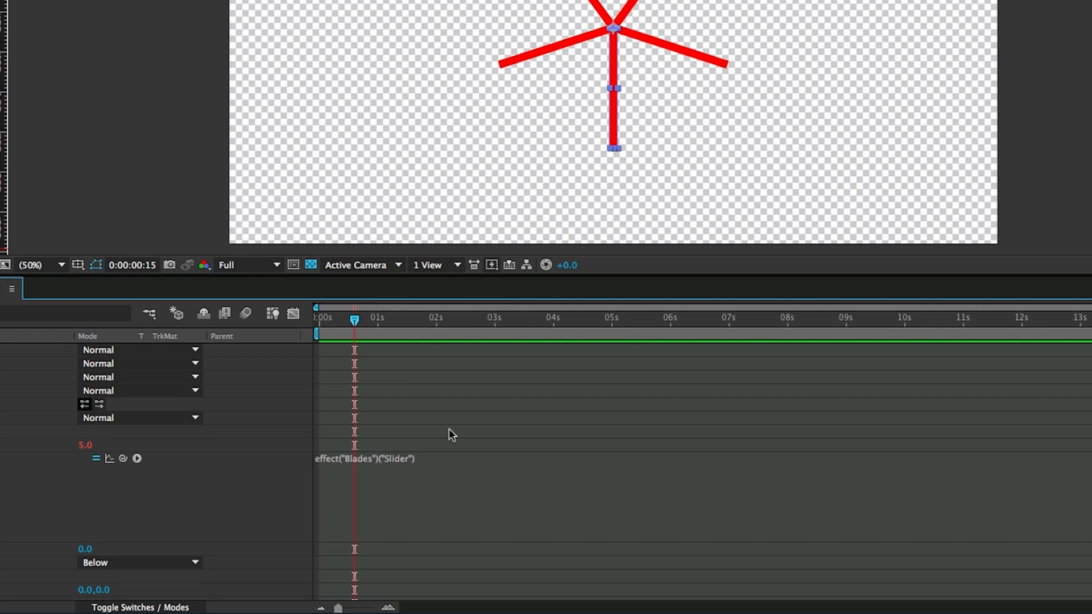
left_click(439, 456)
left_click(443, 462)
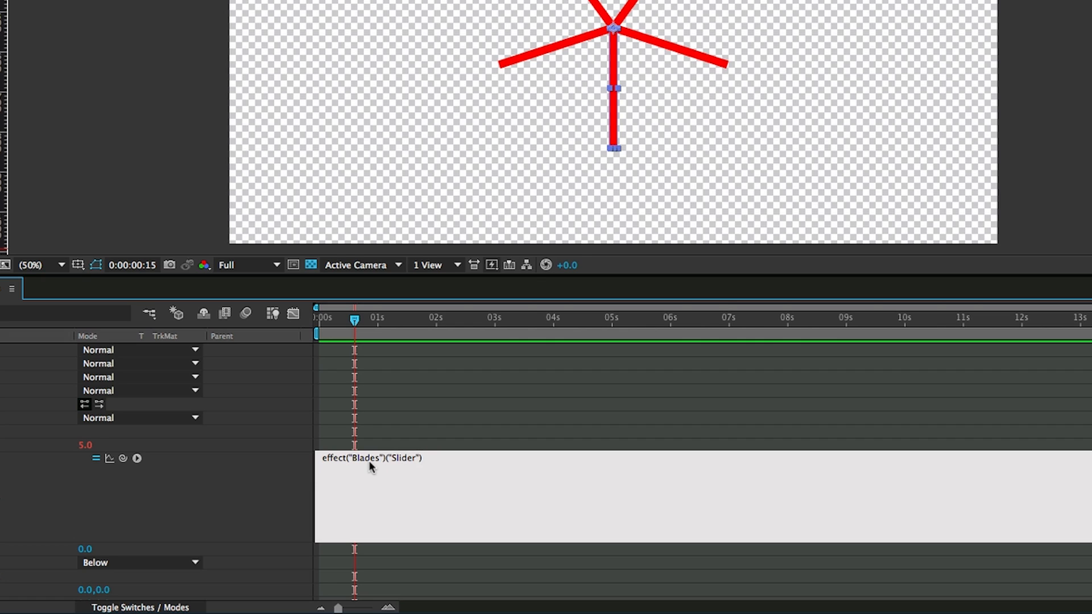
key("super+a")
key("Left")
type("if(")
type(">0)")
key("Return")
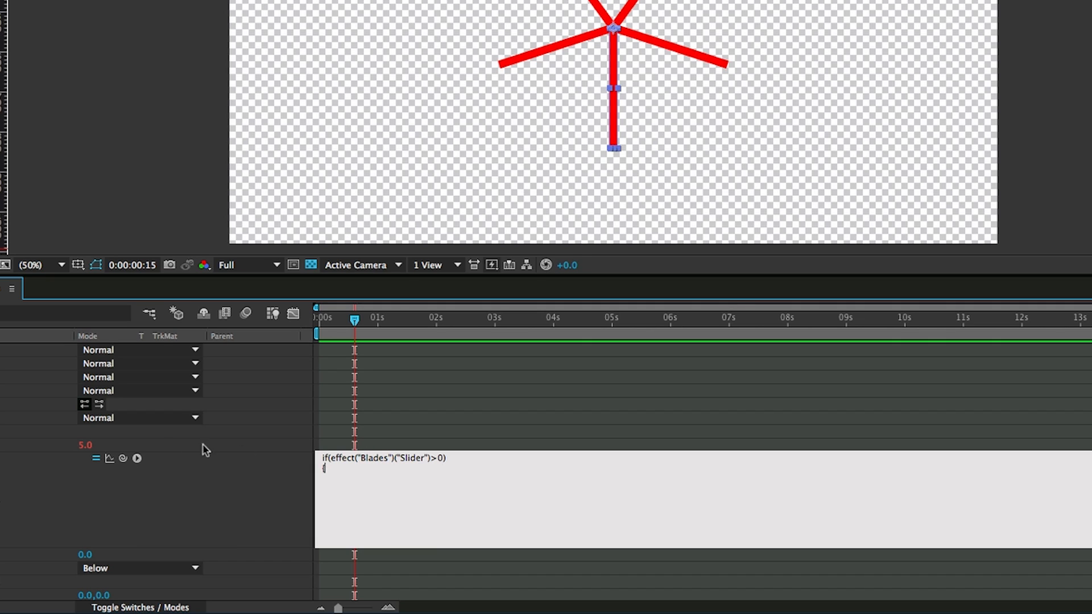
Step: Complete the Copies expression with {effect("Blades")("Slider");} for the true case and else {1;} as the fallback
left_click_drag(123, 459, 66, 342)
type(";")
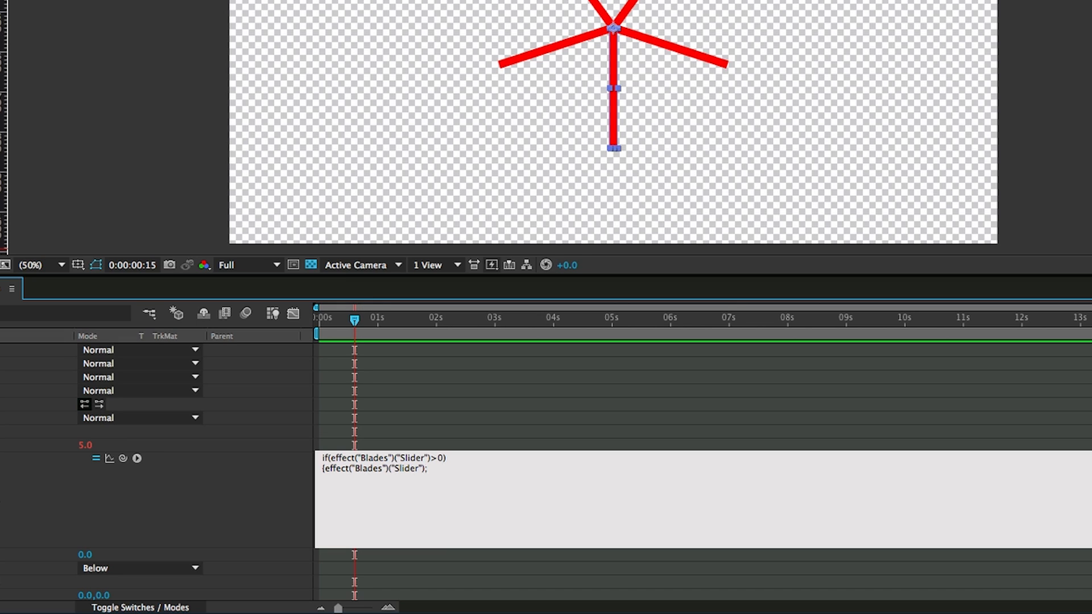
type("}")
key("Return")
type("else")
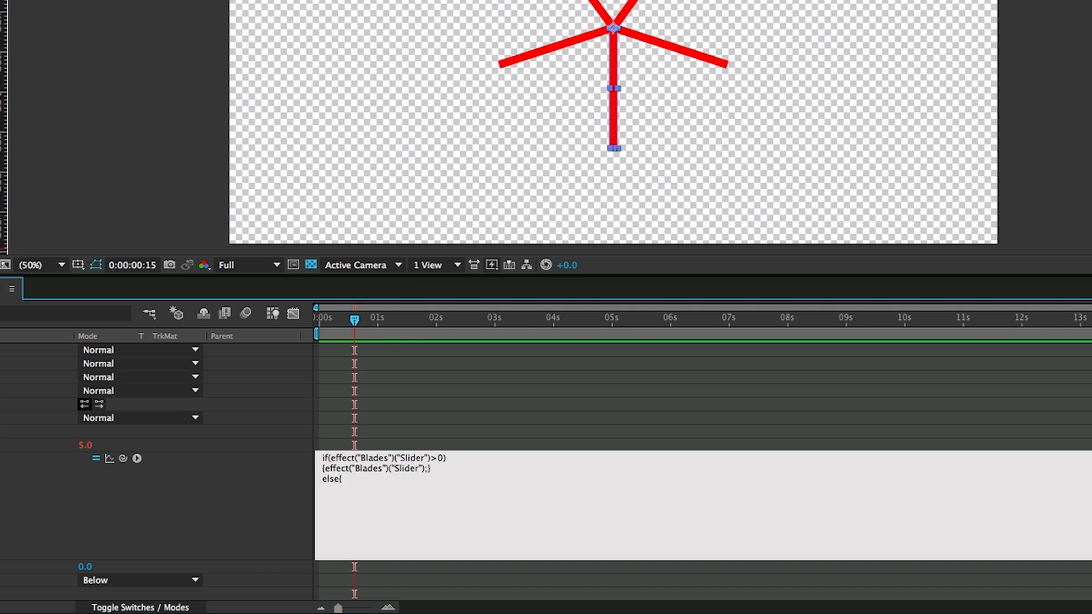
key("Return")
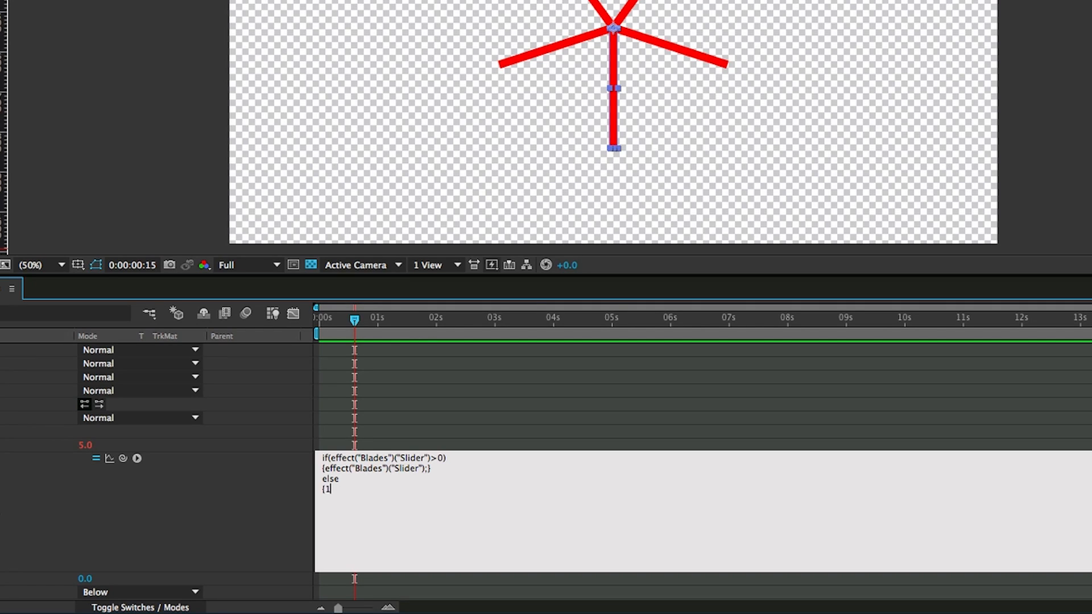
type("{1;}")
left_click(491, 405)
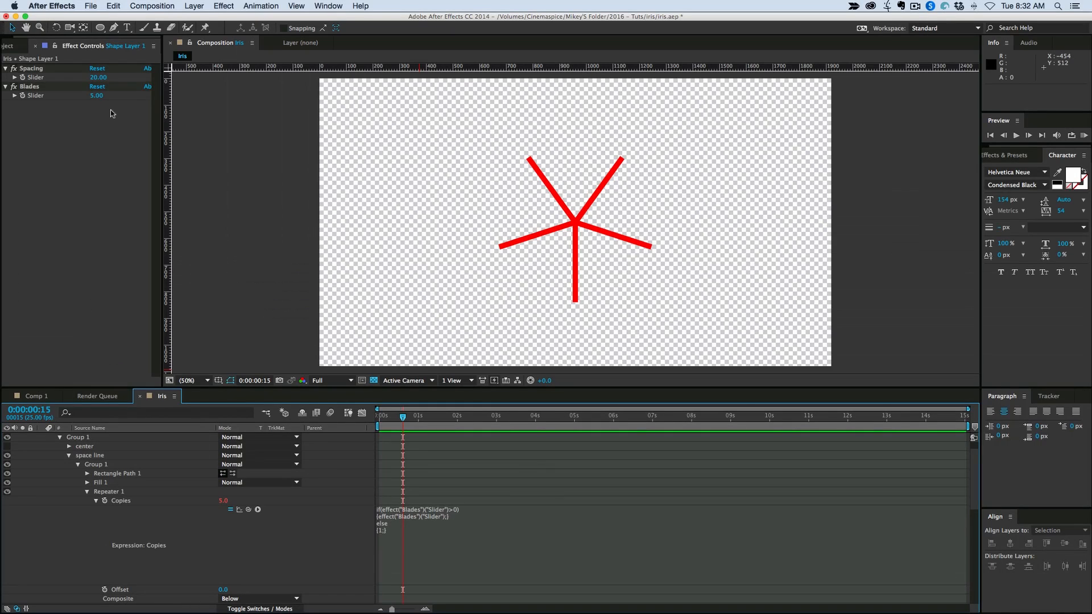
Step: Test the conditional Copies expression with the Blades slider at 0 and set the slider back to 5
left_click(97, 95)
type("0")
key("Return")
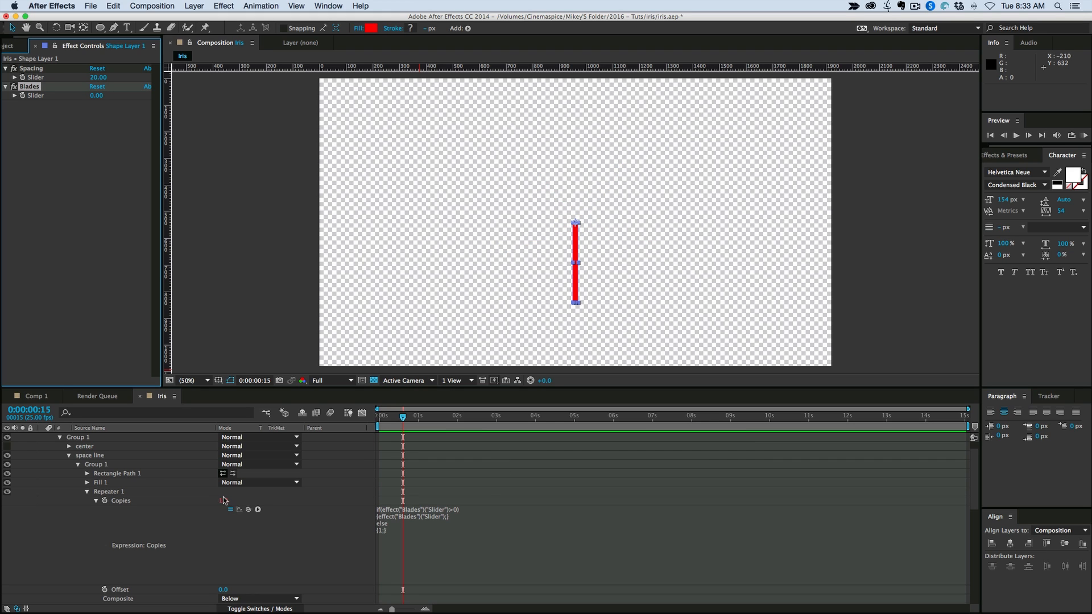
left_click(97, 96)
left_click(98, 106)
left_click(99, 96)
type("5")
key("Return")
Step: Enlarge the timeline area and collapse the properties of Repeater 1 and Transform: Group 1
left_click_drag(167, 386, 192, 350)
left_click(88, 454)
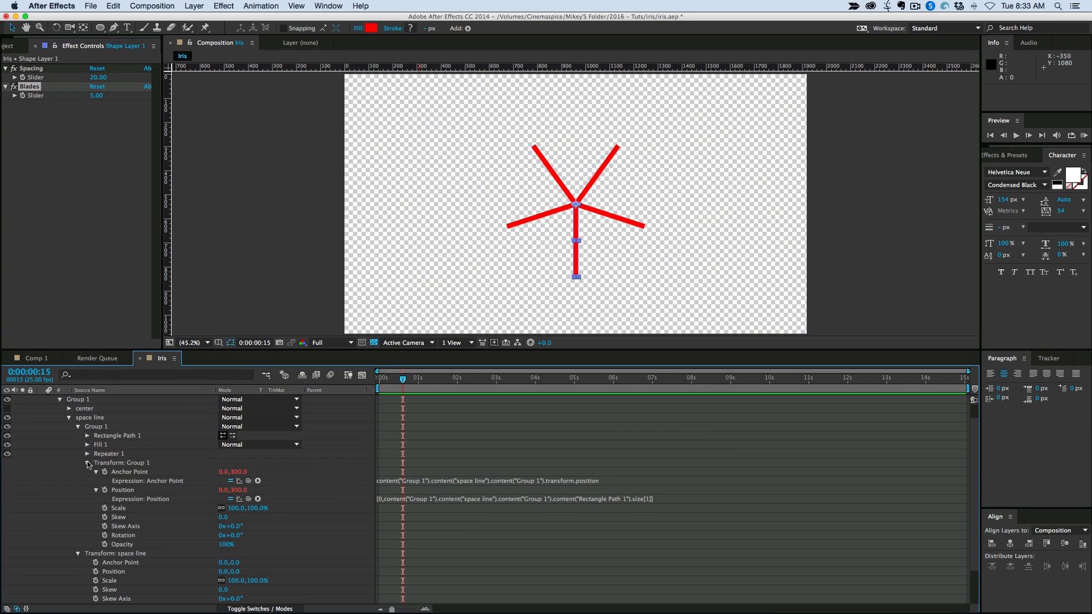
left_click(88, 463)
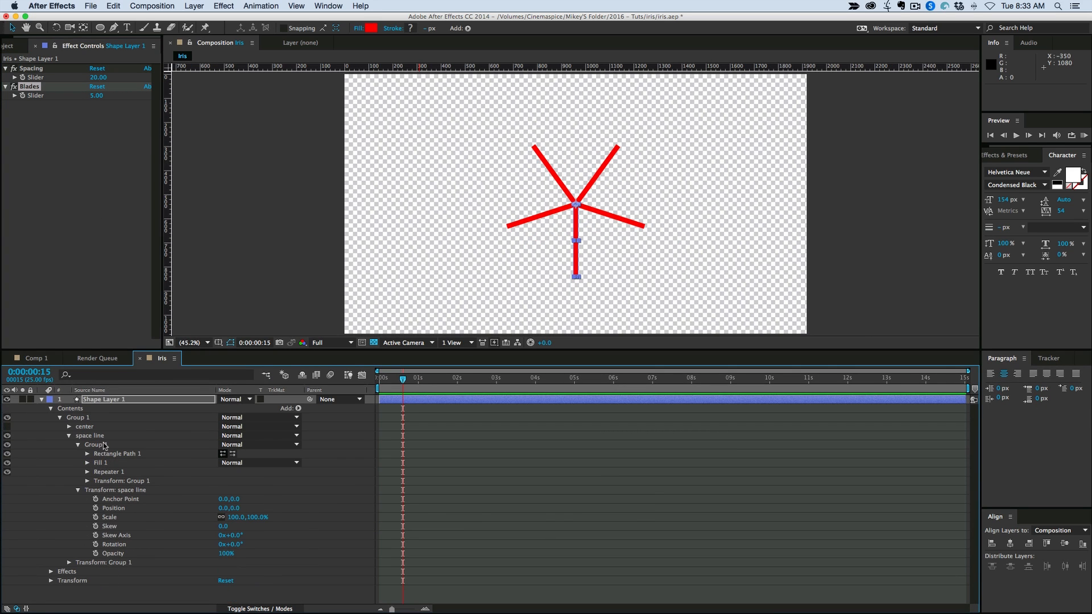
Step: Add a Twist to Group 1 inside "space line" and set its Angle to 98
left_click(110, 444)
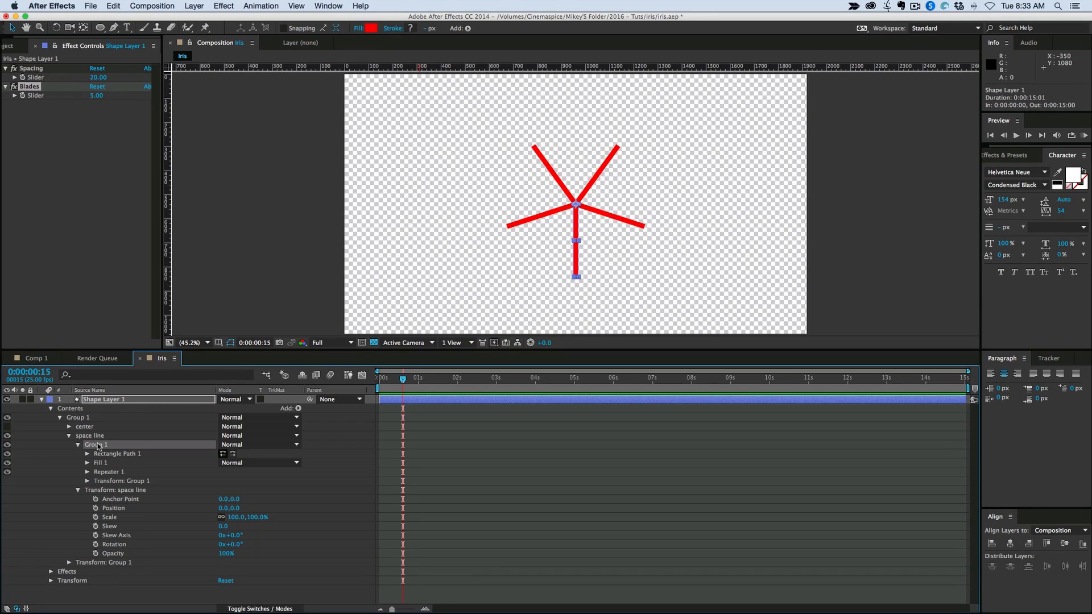
left_click(298, 408)
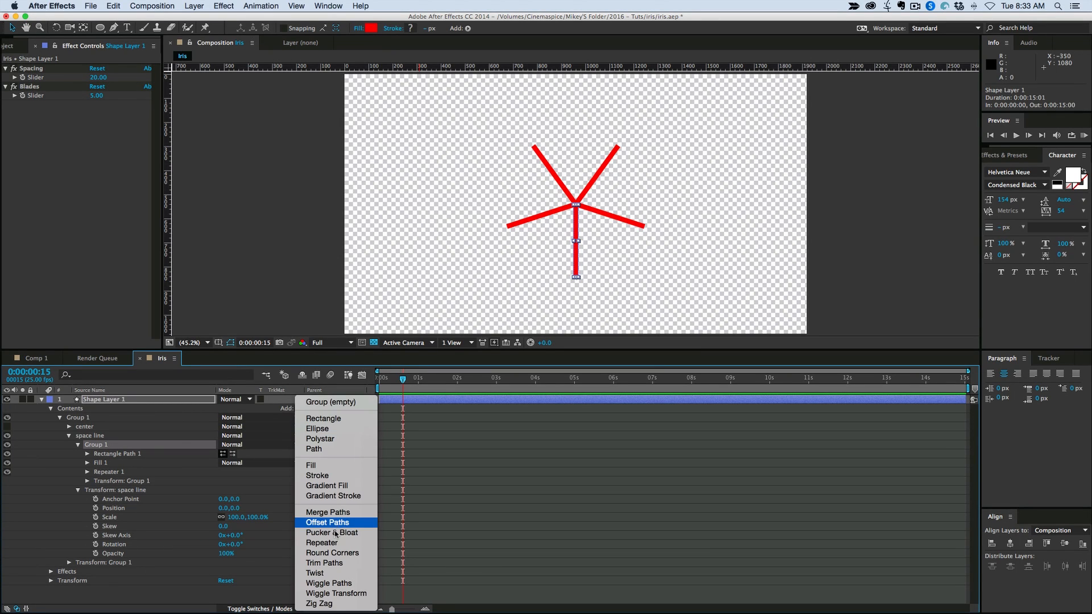
left_click(316, 574)
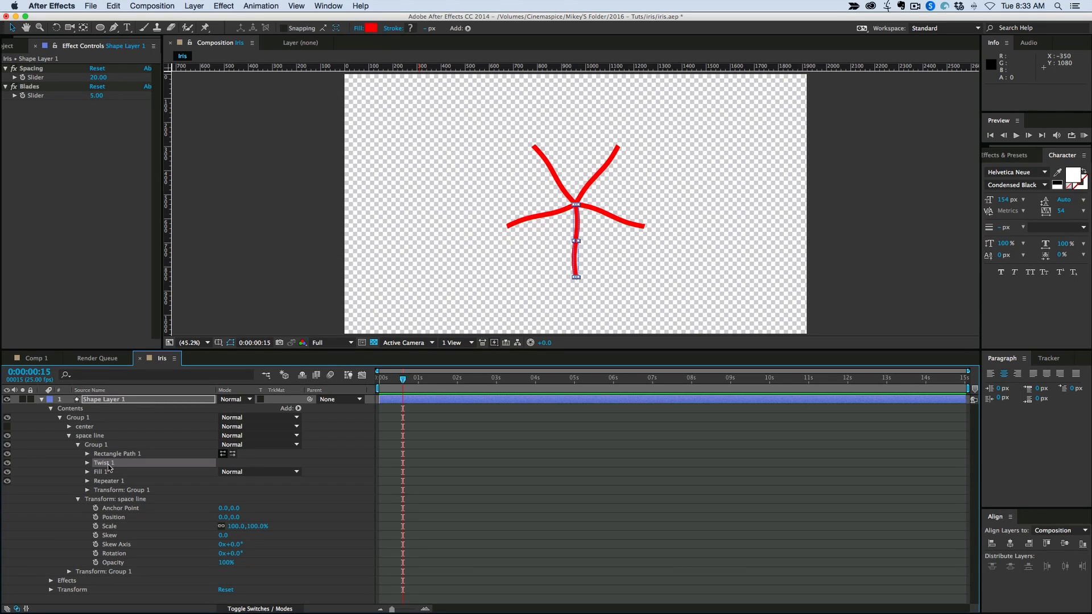
left_click(87, 463)
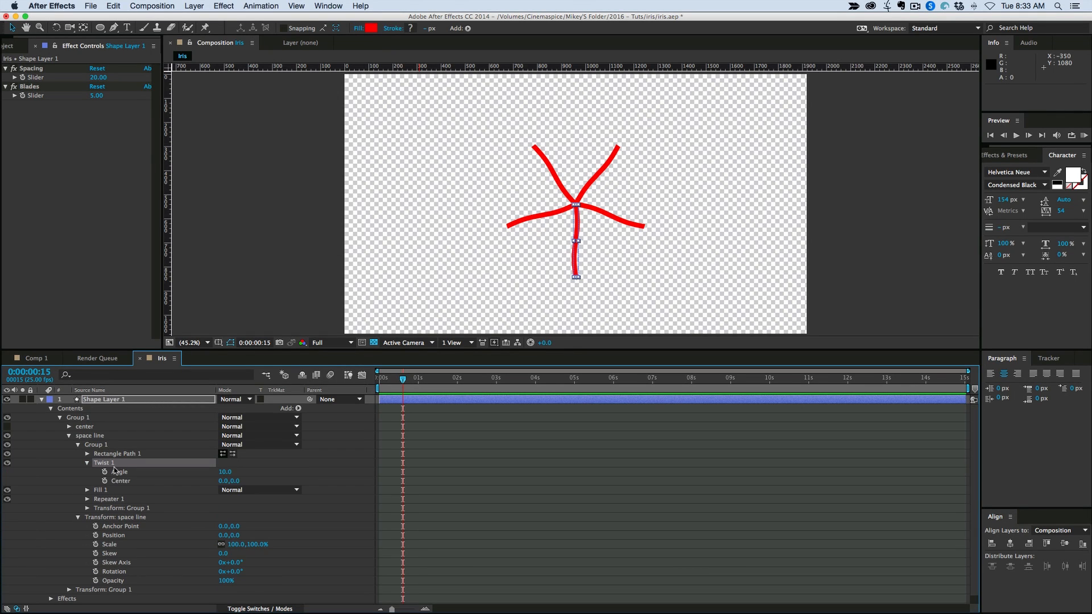
left_click_drag(226, 474, 276, 476)
Step: Try changing the Y value of Twist 1's Center and undo the change
scroll(546, 207, "up", 5)
scroll(546, 208, "down", 2)
scroll(546, 210, "down", 4)
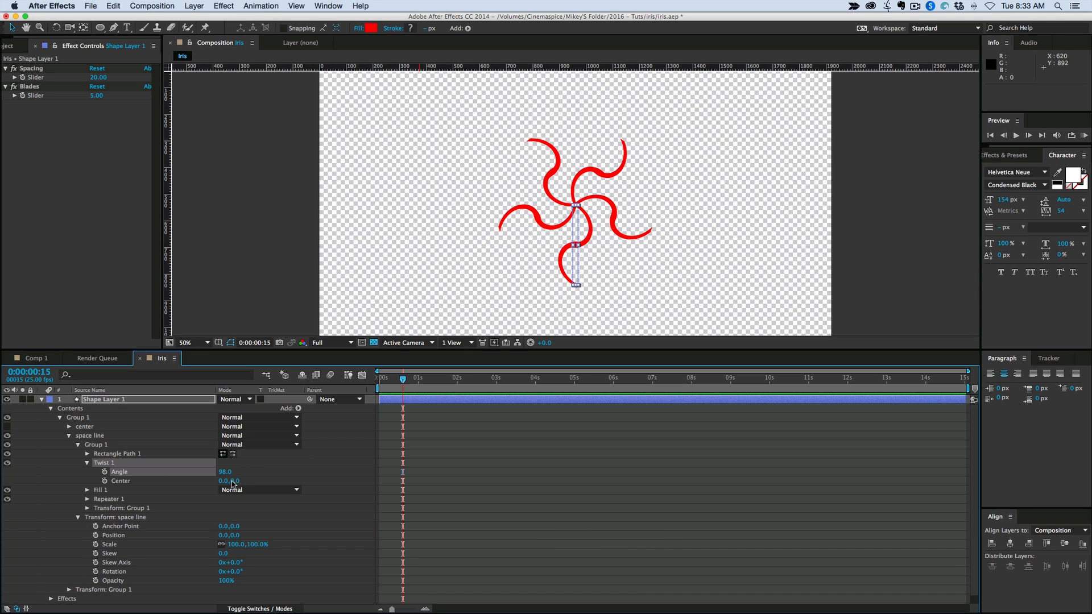
left_click_drag(238, 484, 353, 481)
key("ctrl+z")
Step: Give Twist 1's Center an expression with X at 0 and Y linked to Rectangle Path 1's size[1]
left_click(87, 453)
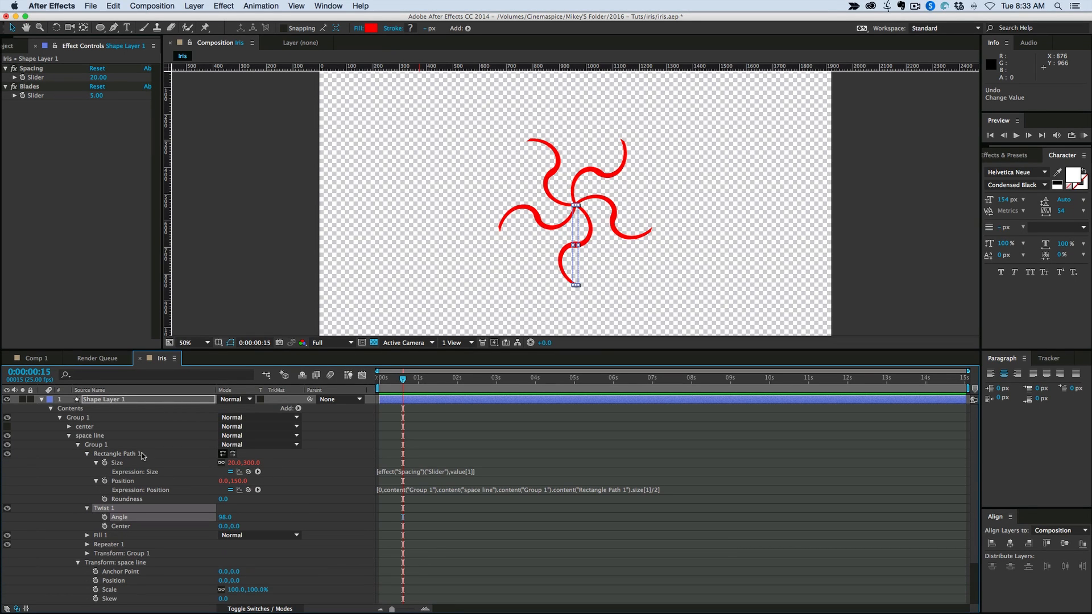
left_click(105, 526, "alt")
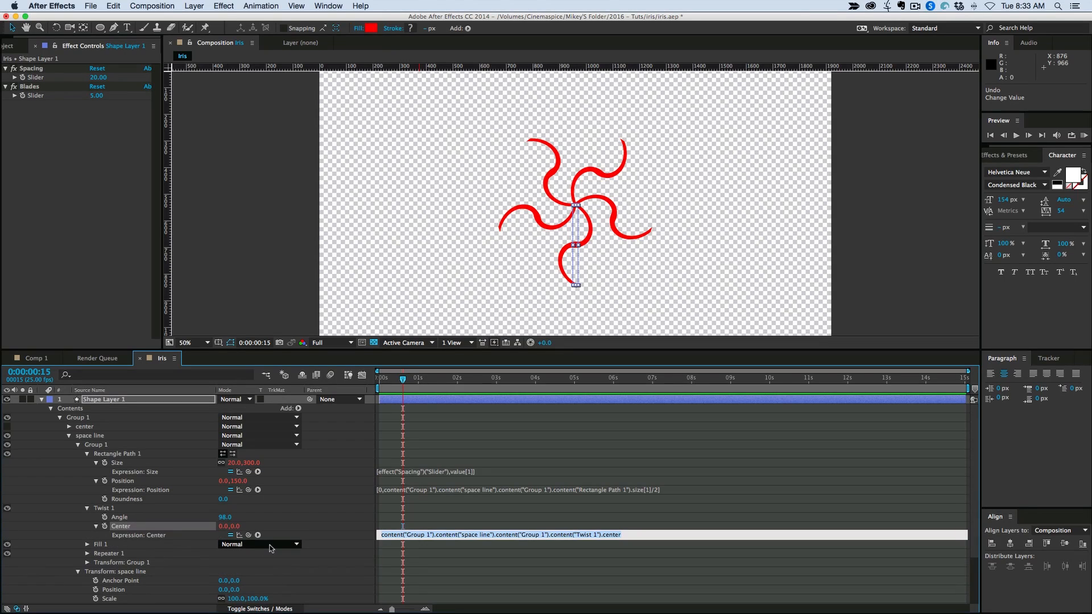
key("BackSpace")
type("[0,")
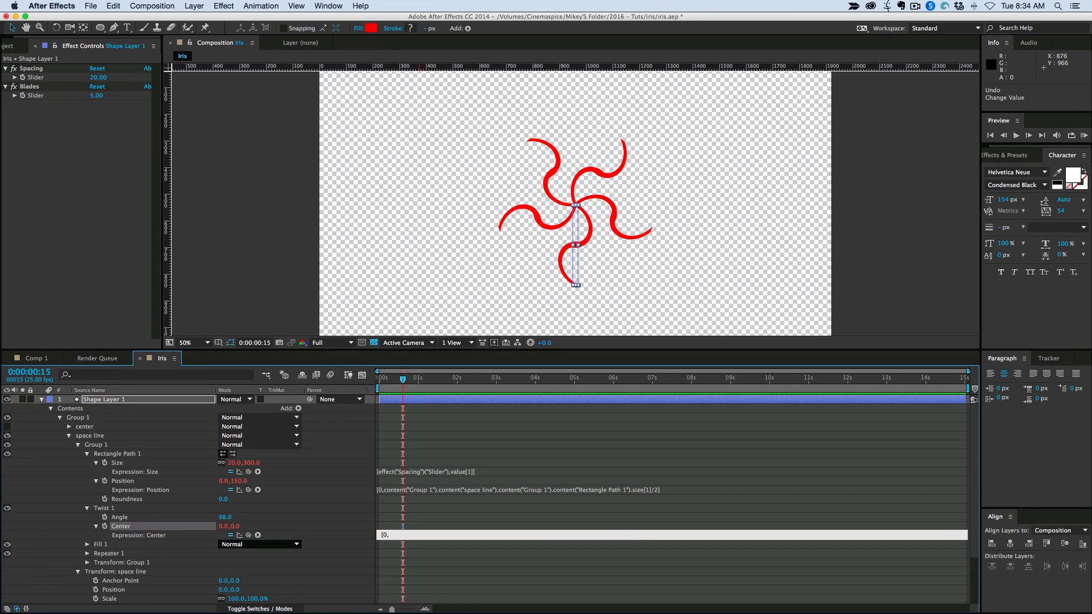
left_click_drag(249, 536, 252, 463)
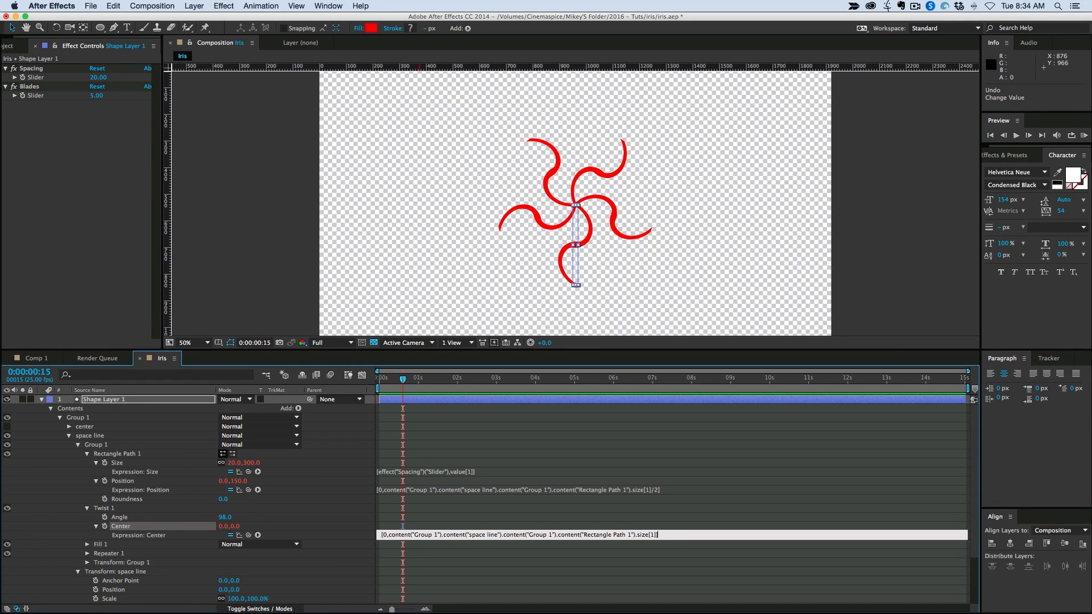
left_click(440, 521)
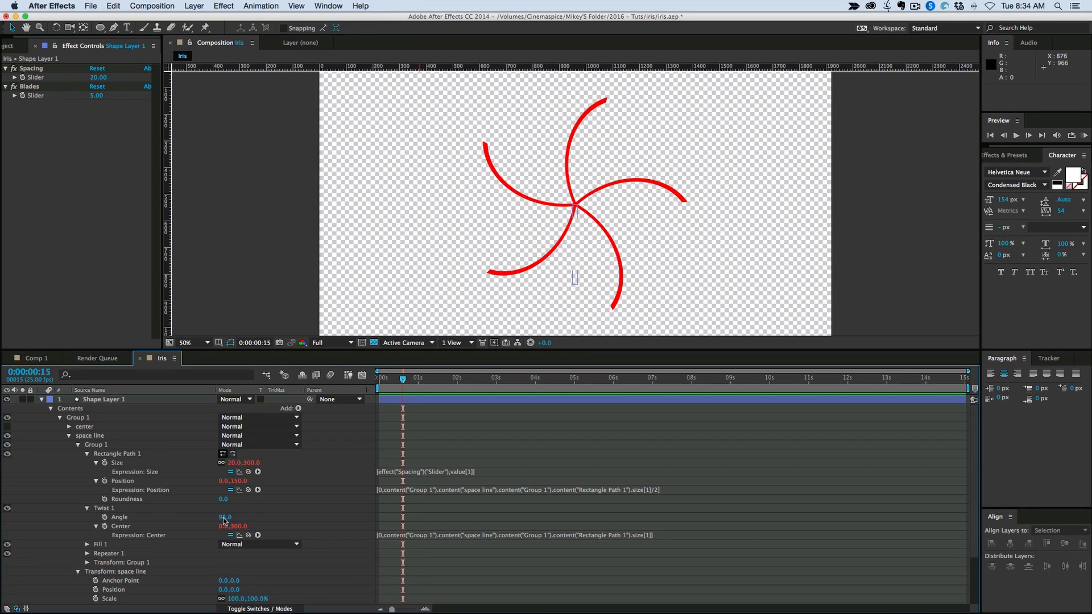
Step: Set Twist 1's Angle to -30
left_click_drag(223, 519, 151, 517)
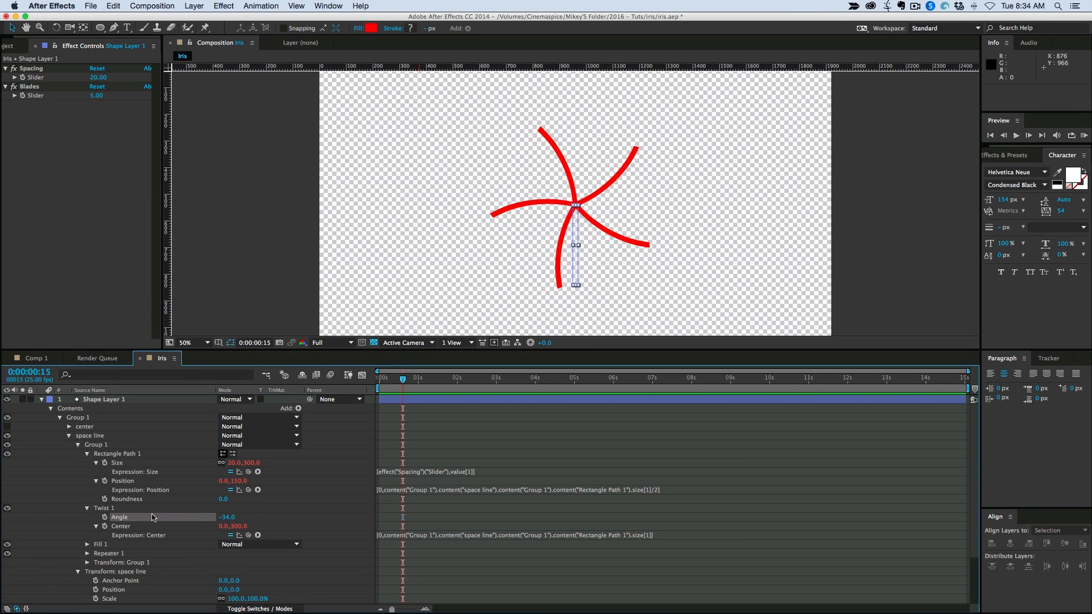
left_click(230, 518)
type("-30")
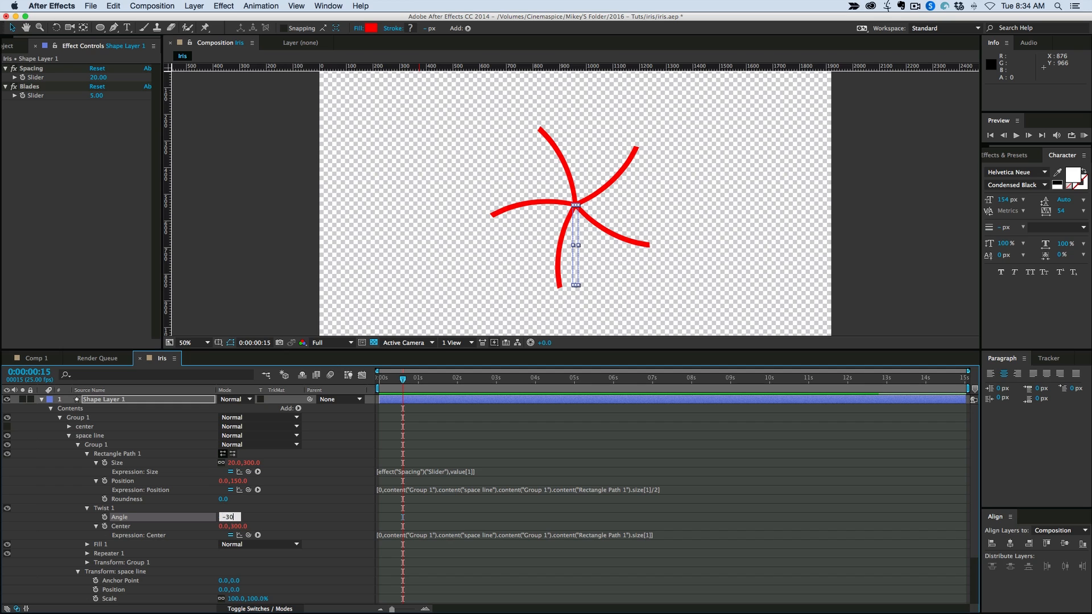
left_click(281, 512)
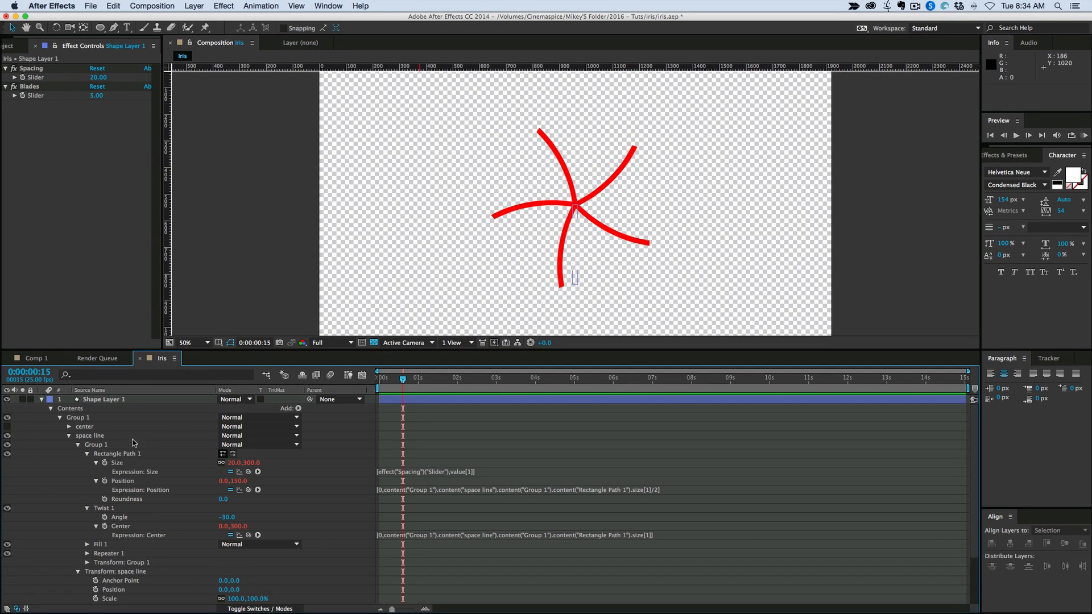
Step: Collapse the "space line" group, duplicate the Blades slider effect on Shape Layer 1 and rename the copy "Open/Close"
left_click(69, 436)
left_click(455, 400)
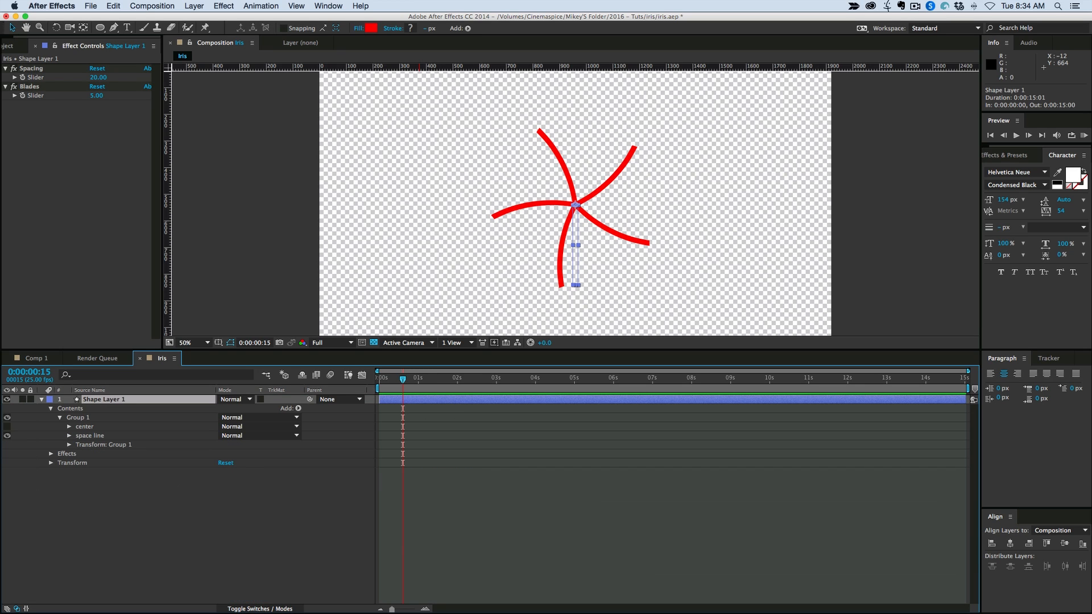
left_click(41, 88)
key("super+d")
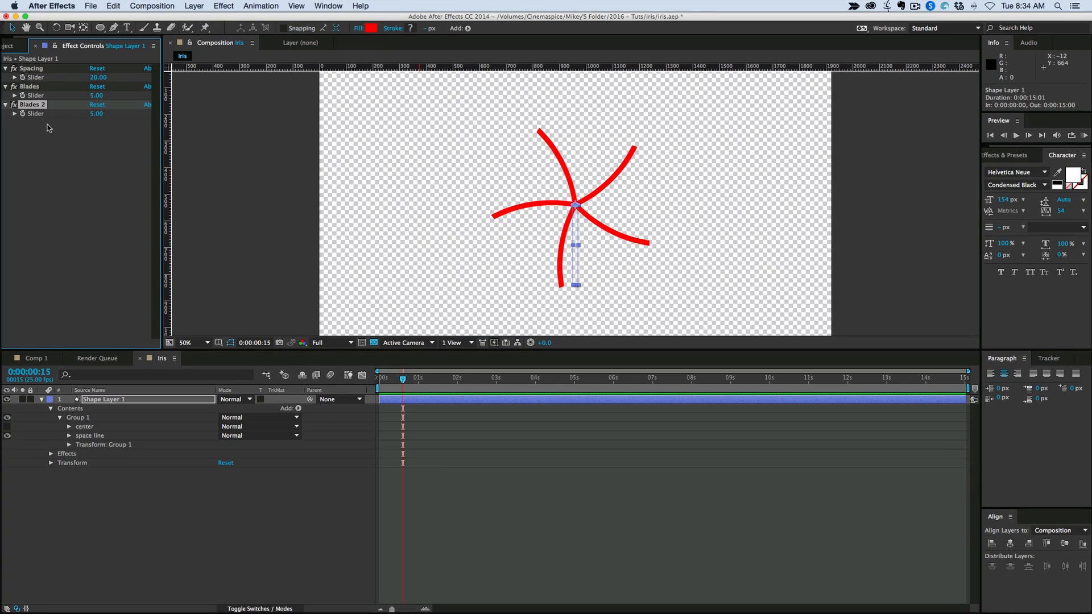
key("Return")
type("Open/Close")
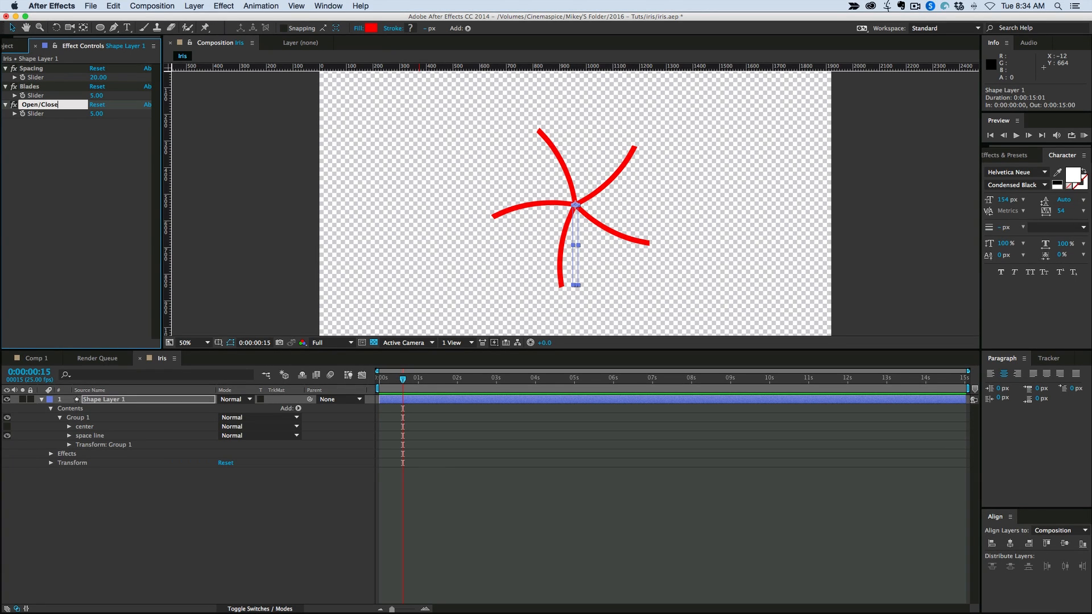
key("Return")
Step: Set the Open/Close slider to 50
left_click(97, 113)
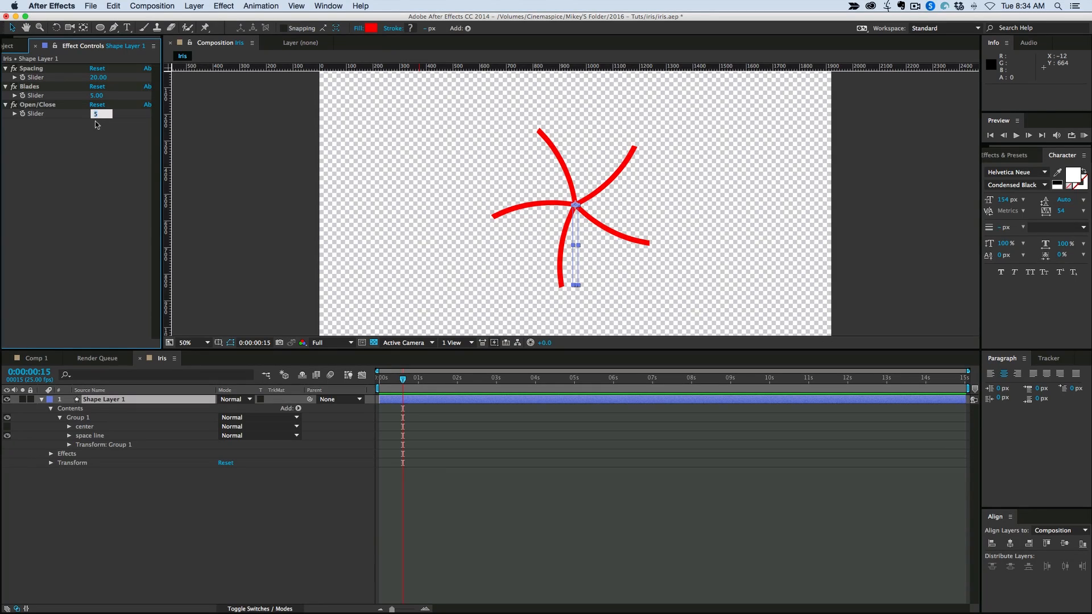
type("50")
key("Return")
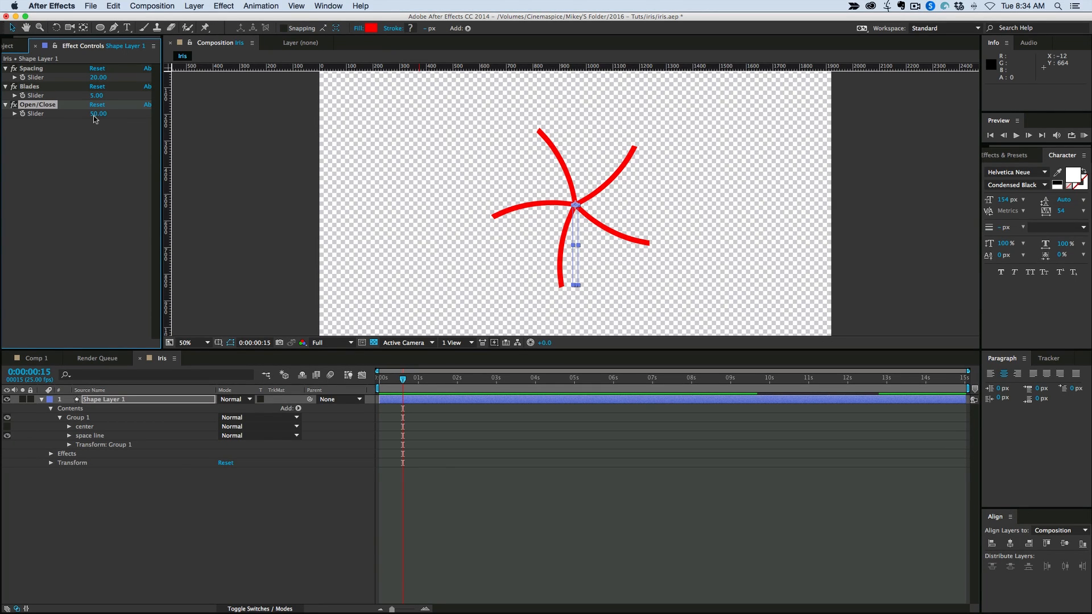
left_click(95, 115)
left_click(99, 171)
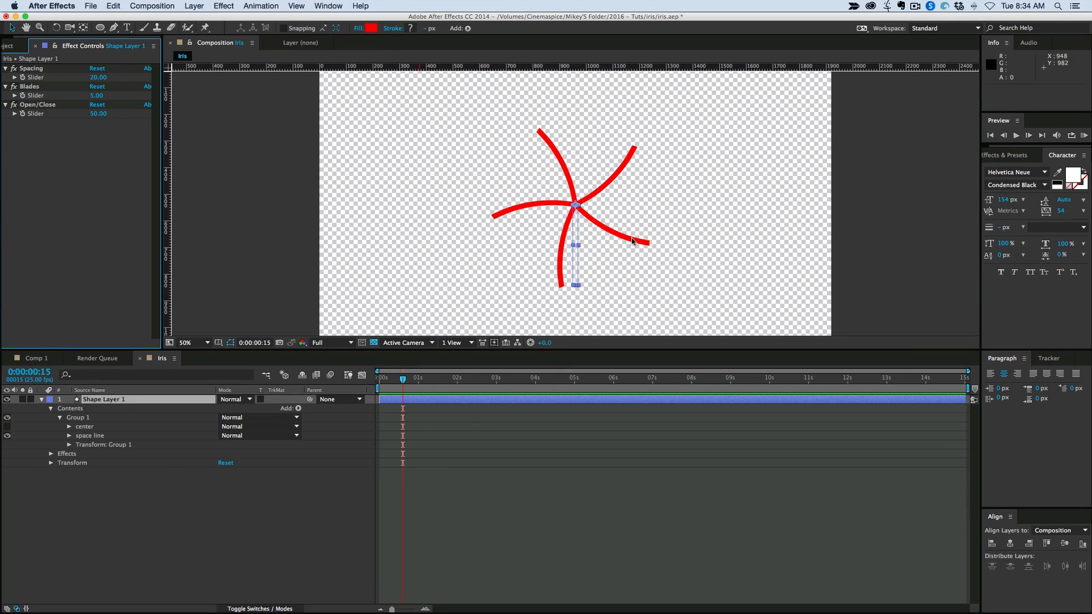
Step: Move Repeater 1 out of the inner Group 1 into "space line", placing it directly below Group 1
left_click(69, 435)
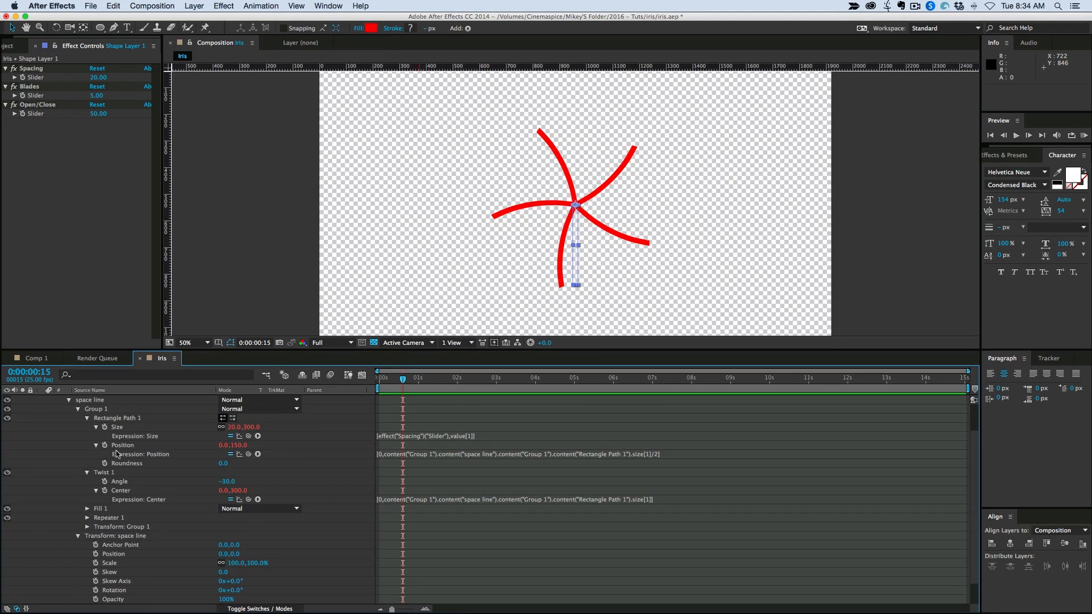
left_click(87, 419)
left_click(87, 447)
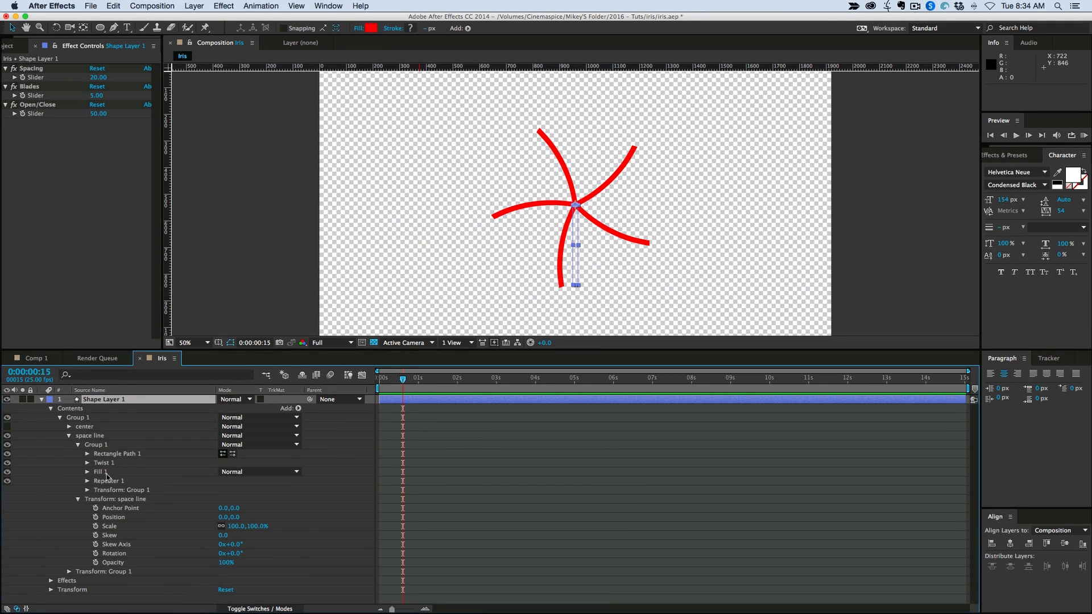
left_click(78, 499)
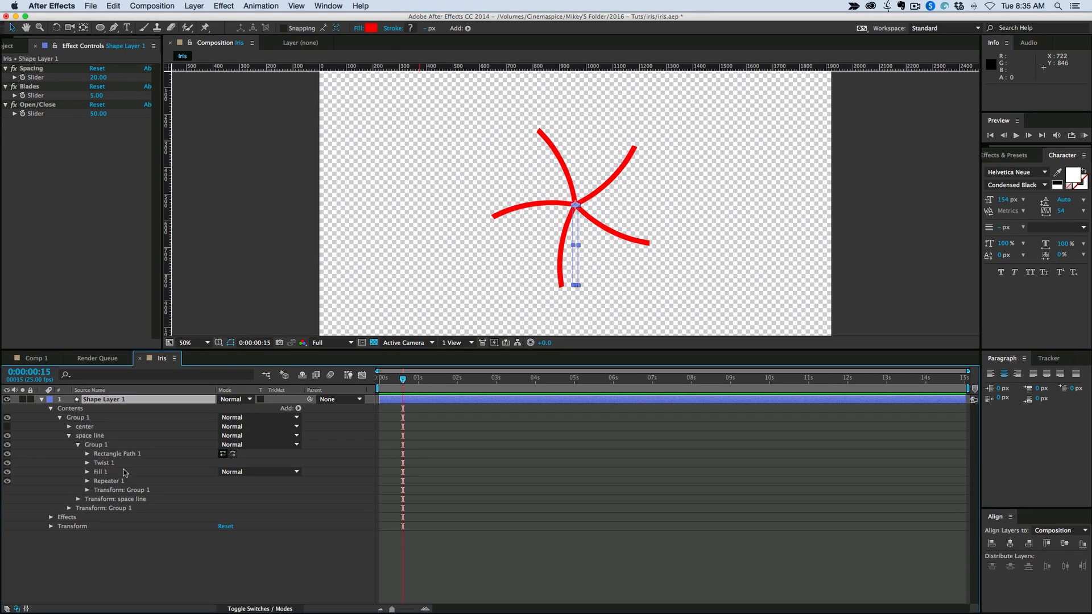
left_click(106, 482)
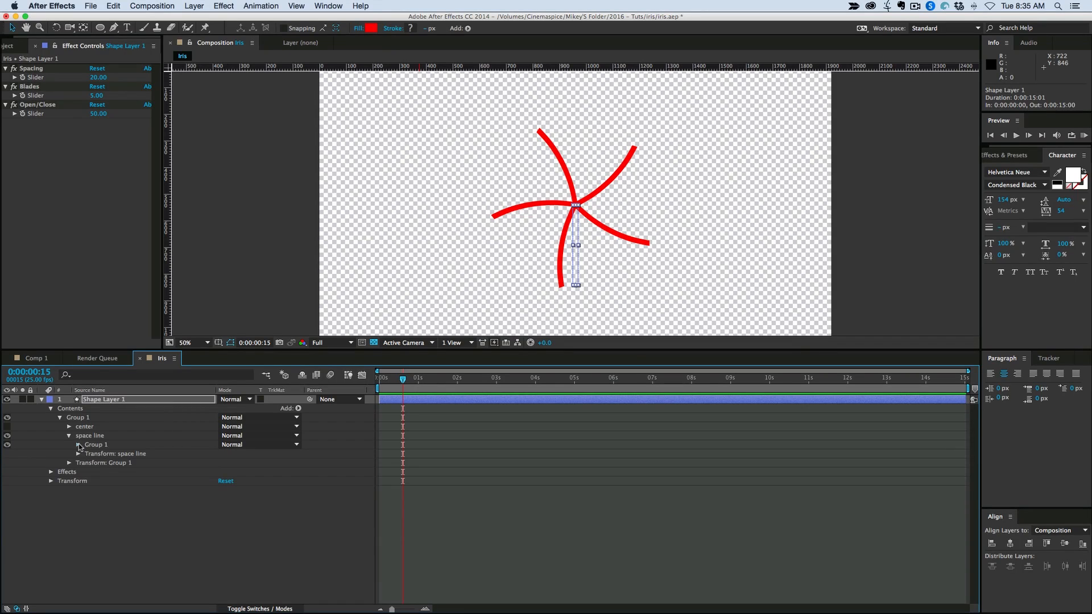
left_click_drag(111, 482, 92, 445)
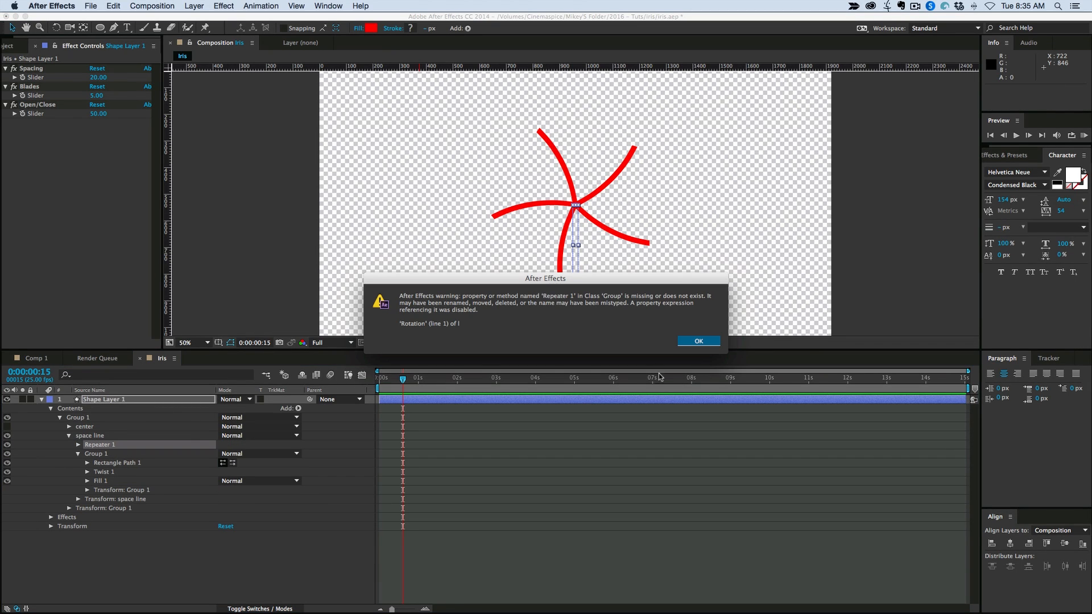
left_click(690, 341)
left_click(78, 455)
left_click_drag(94, 454, 80, 460)
left_click(79, 455)
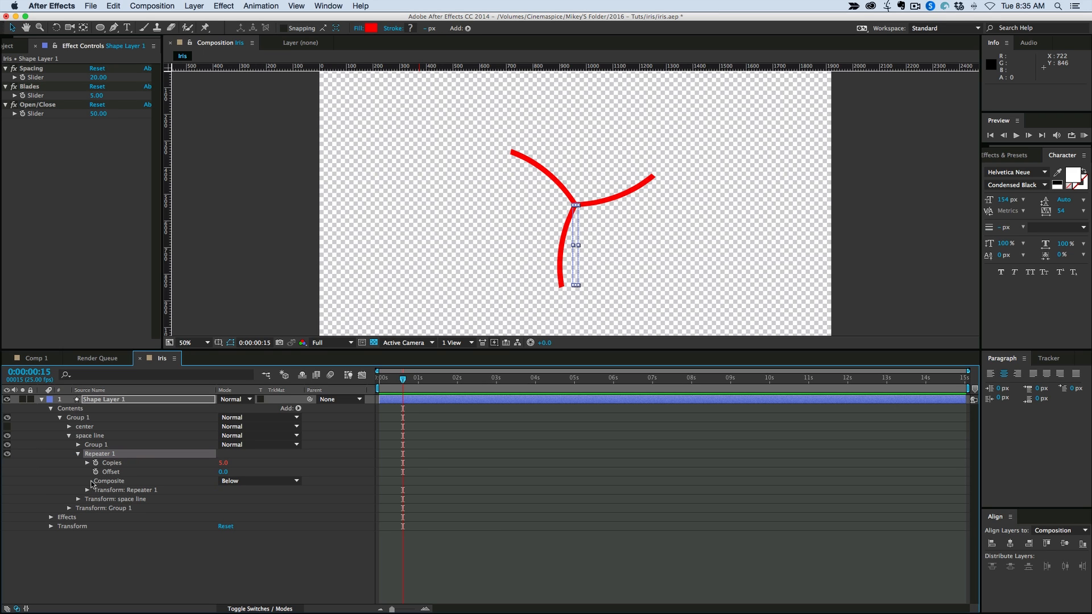
Step: Repair Repeater 1's Rotation expression as 360/content("Group 1").content("space line").content("Repeater 1").copies by relinking it to the Copies property
key("u")
key("u")
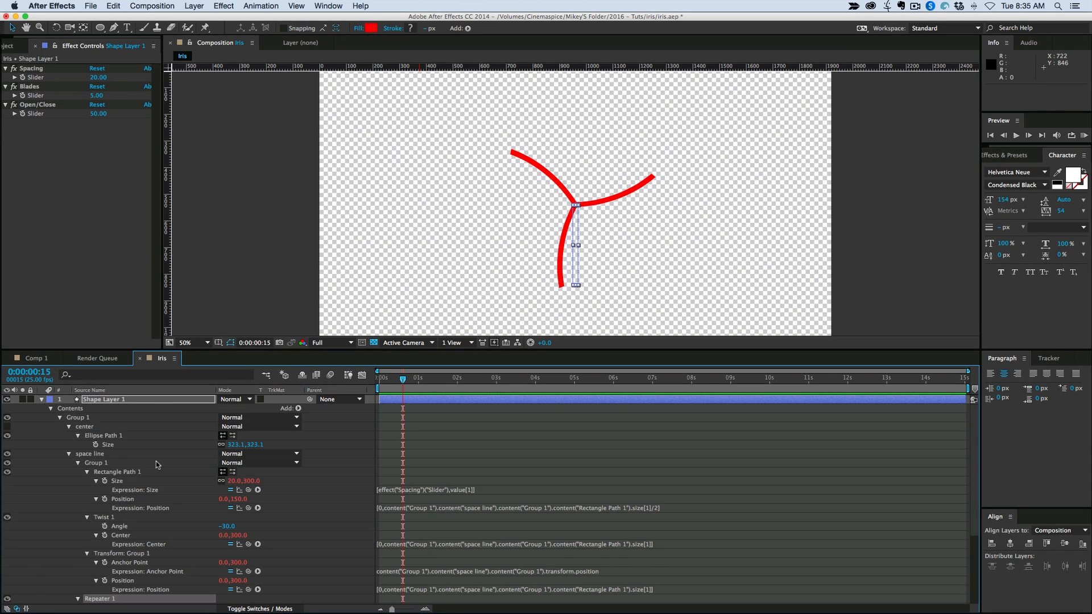
scroll(158, 465, "down", 6)
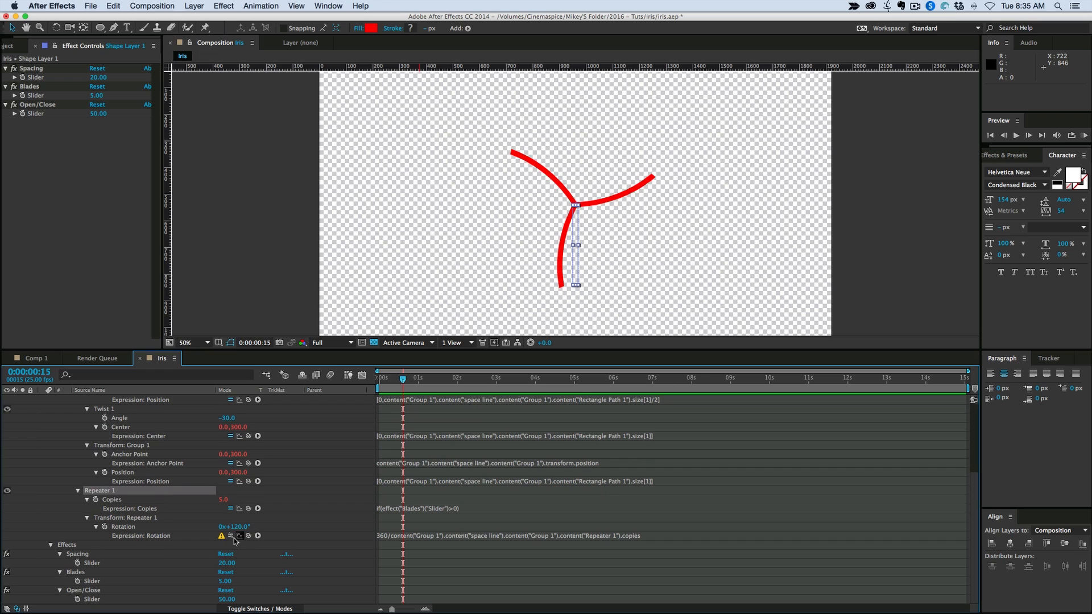
left_click(495, 537)
left_click(637, 536)
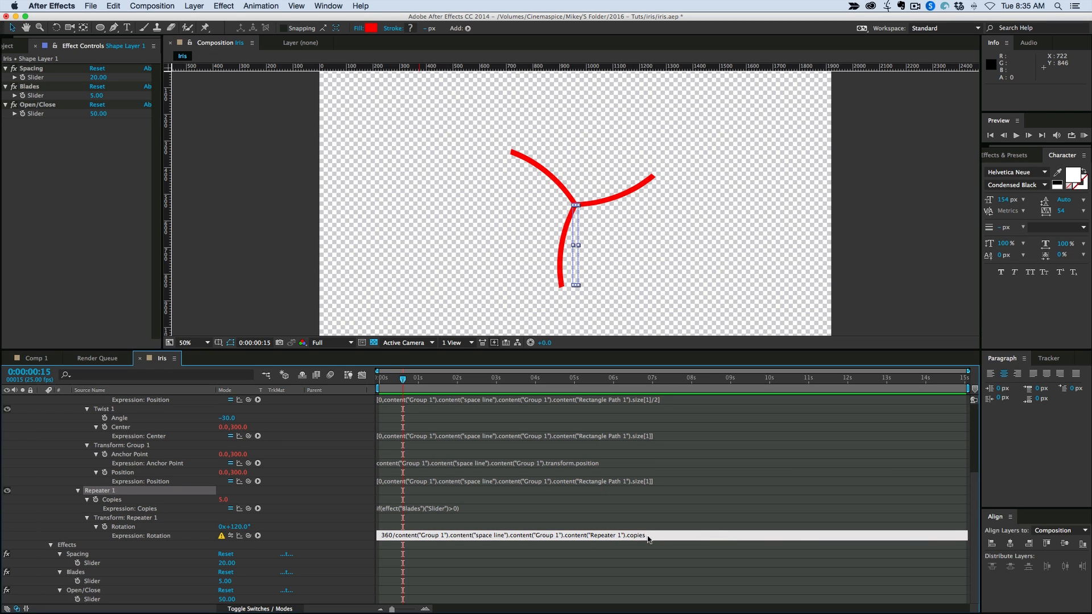
left_click_drag(661, 538, 403, 537)
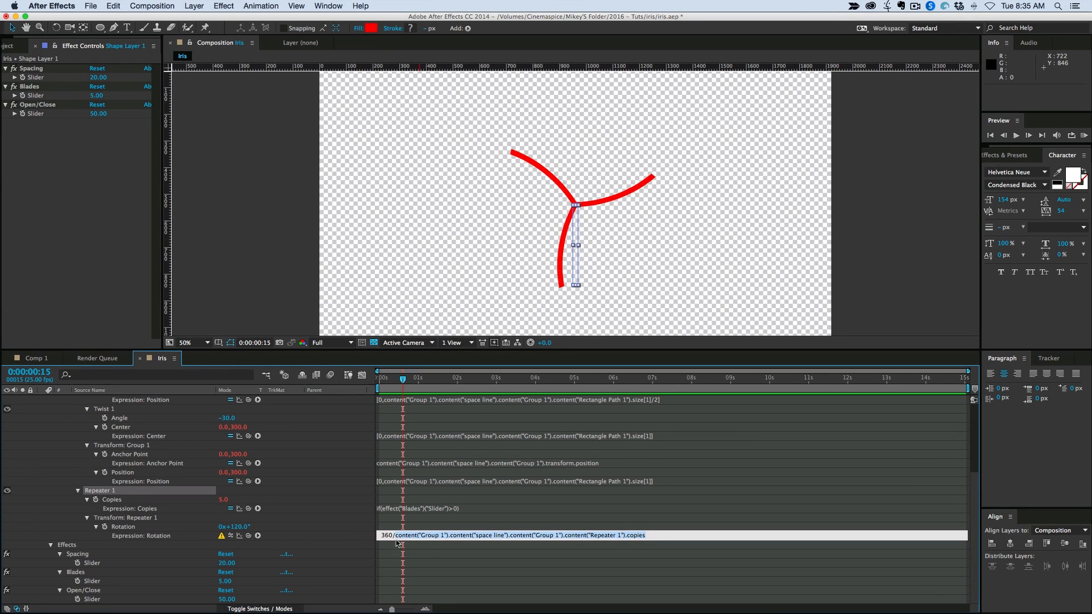
left_click_drag(248, 538, 122, 502)
left_click(524, 528)
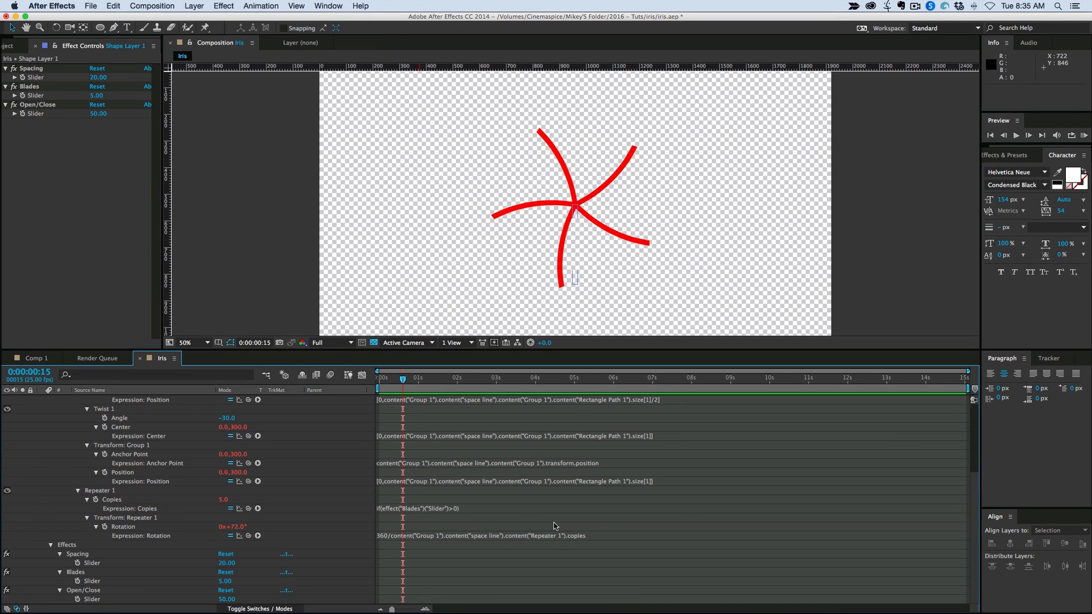
Step: Collapse the properties of Repeater 1, Rectangle Path 1, Twist 1, Transform: Group 1 and the "center" group
left_click(78, 490)
scroll(85, 478, "up", 5)
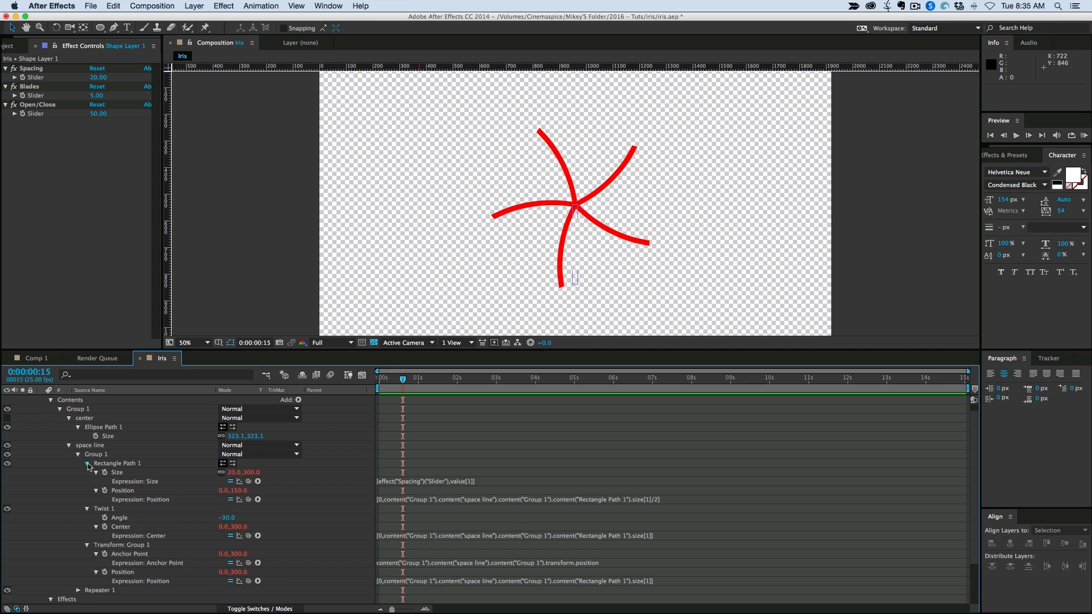
left_click(87, 464)
left_click(87, 473)
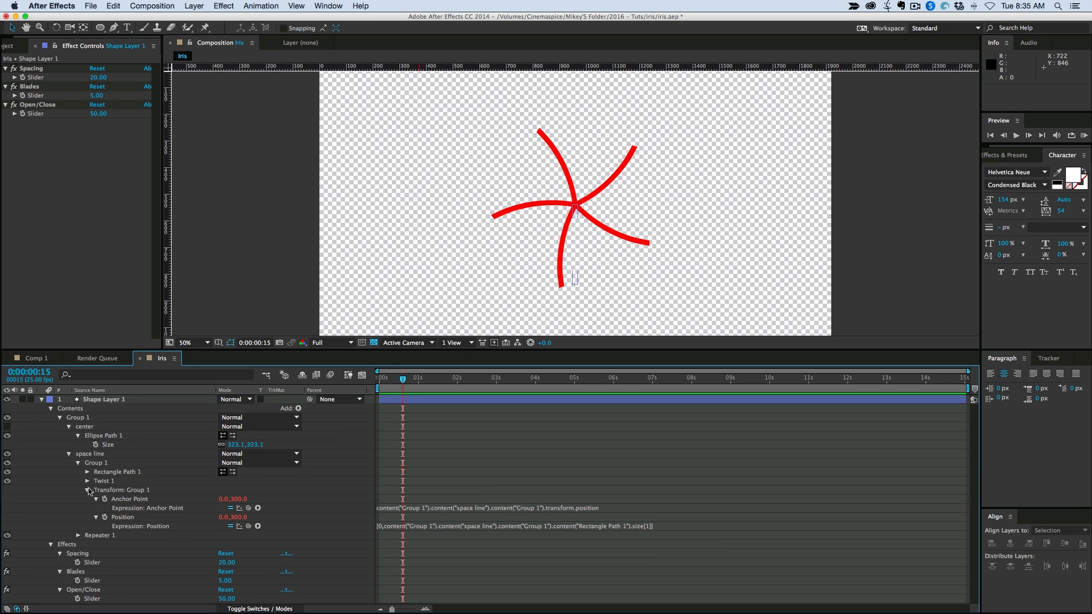
left_click(88, 490)
left_click(69, 427)
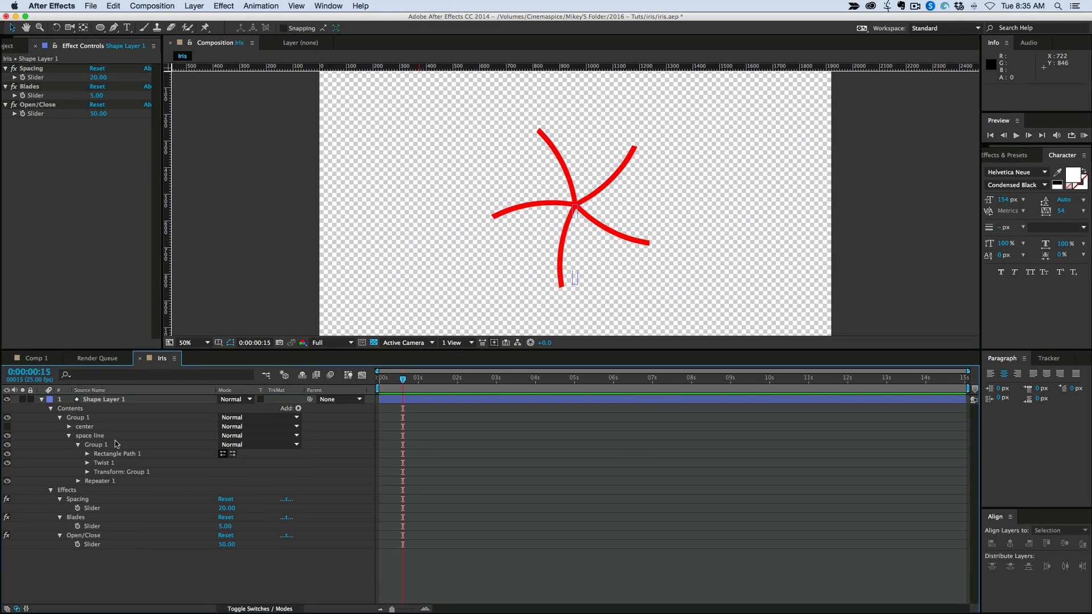
Step: Rotate the blade line's Group 1 inside "space line" to -72° and set the Blades slider to 9
left_click(87, 472)
left_click_drag(232, 545, 199, 547)
left_click(97, 96)
type("9")
key("Return")
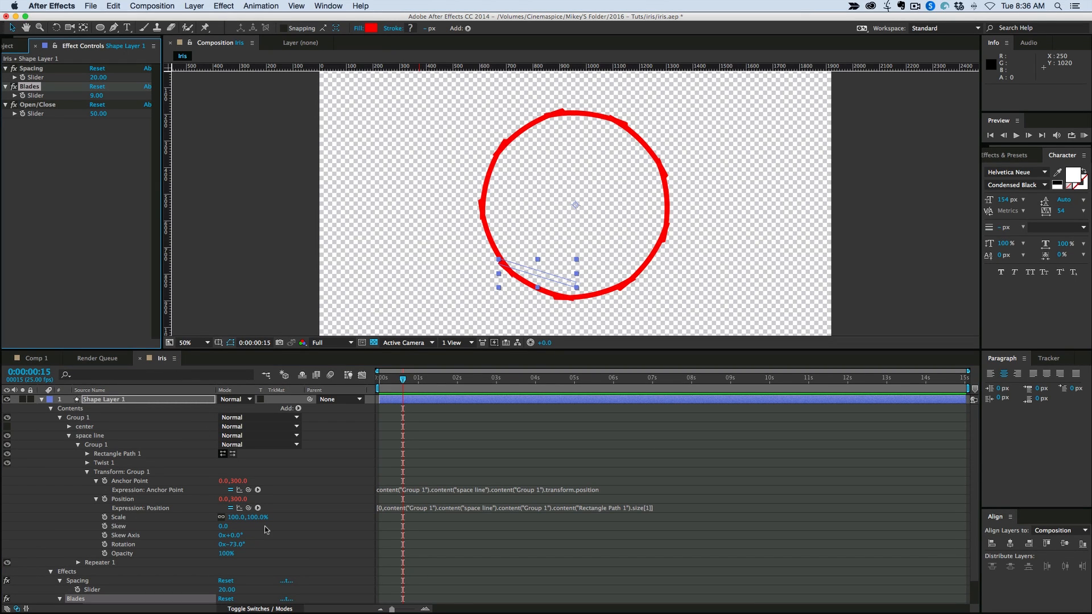
left_click_drag(237, 548, 239, 549)
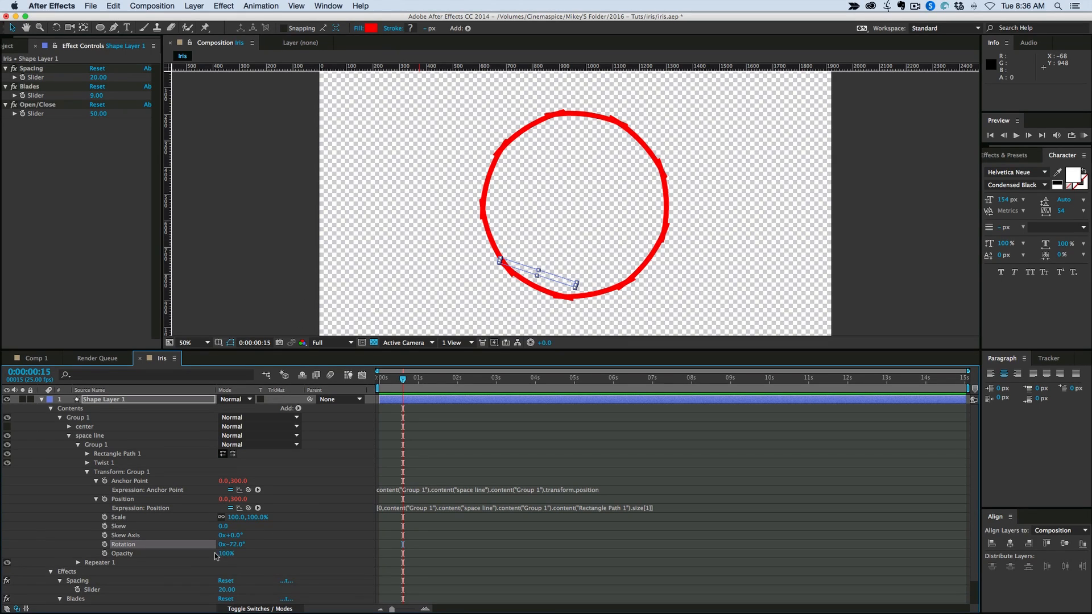
Step: Drive the inner Group 1's Rotation with the expression linear(effect("Open/Close")("Slider"),0,100,0,-72)
left_click(105, 544, "alt")
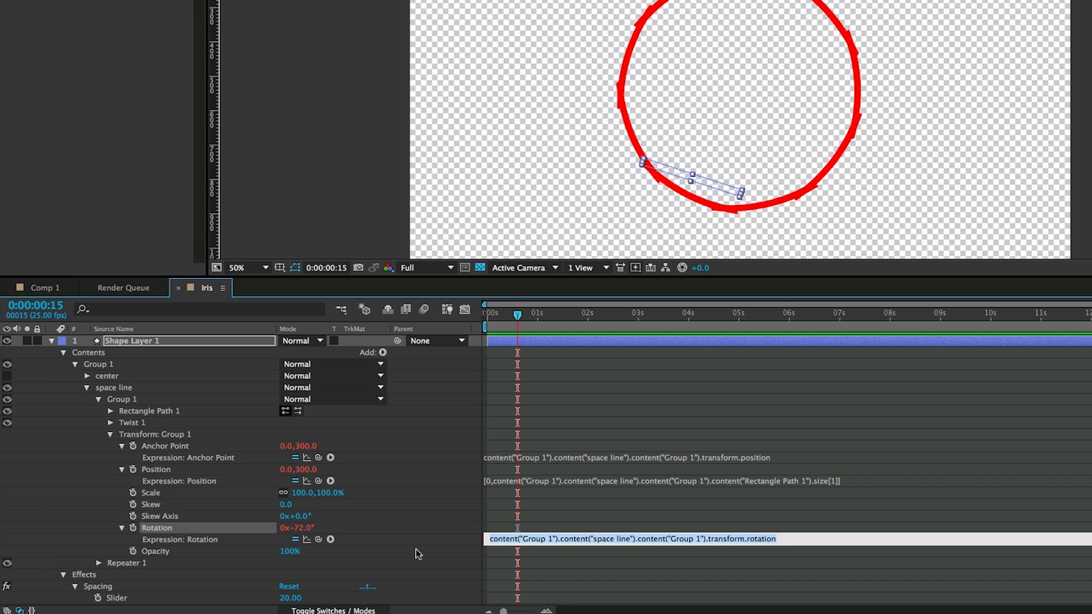
key("BackSpace")
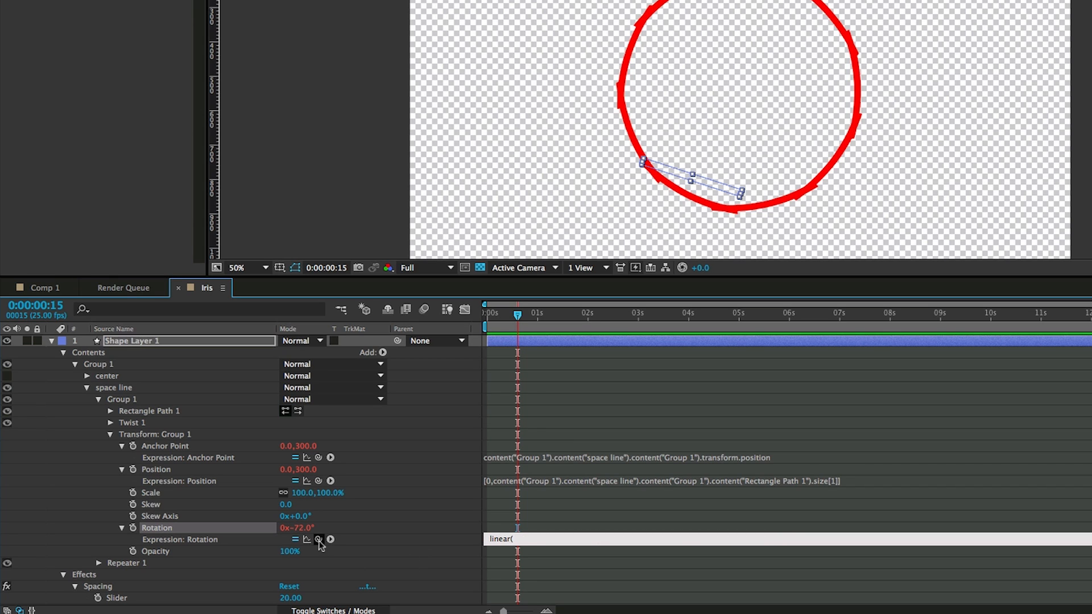
left_click_drag(319, 539, 59, 180)
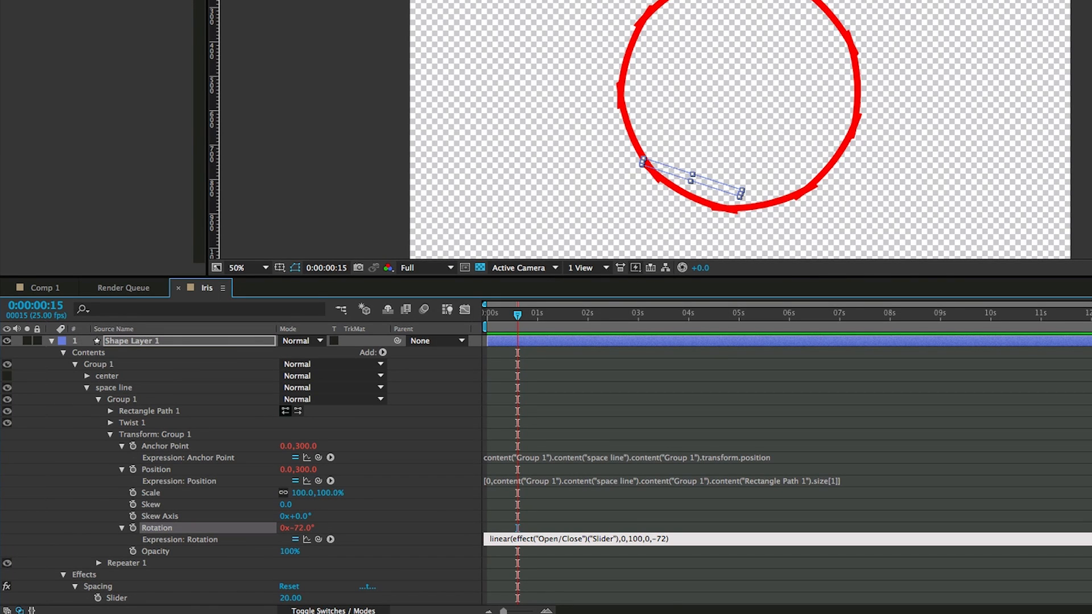
left_click(572, 504)
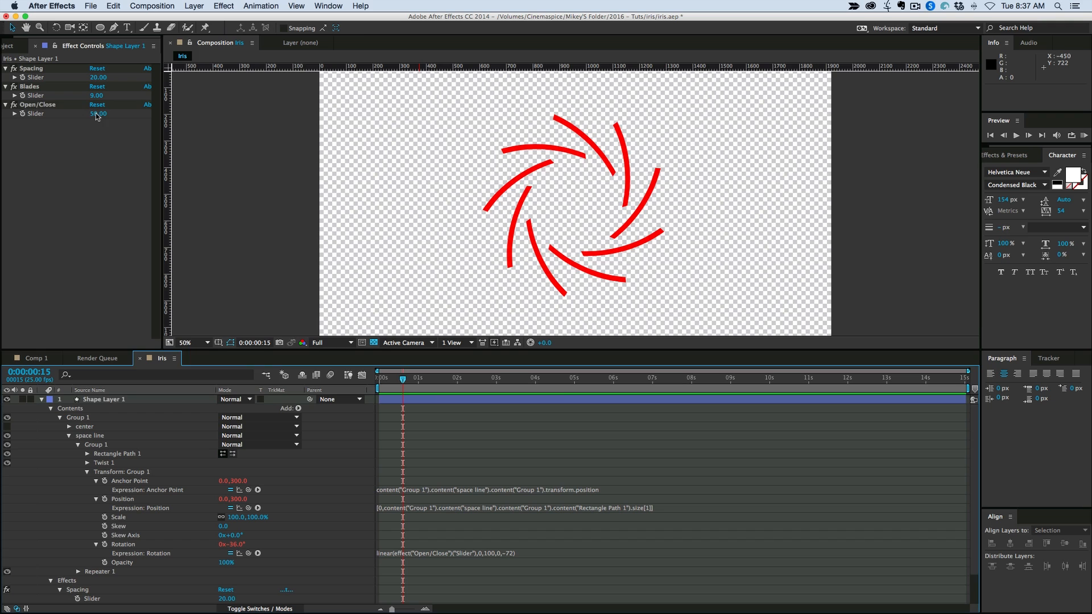
Step: Test the blade rotation by varying the Open/Close slider, expand its 0–100 range and leave it at 22.60
left_click_drag(98, 116, 55, 131)
left_click(15, 114)
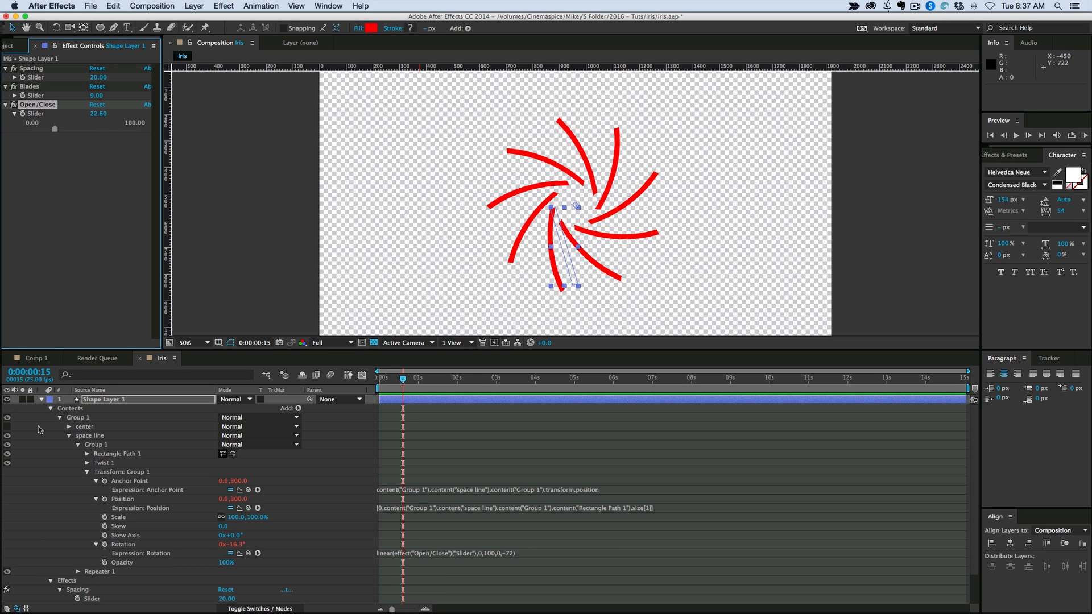
Step: Make the "center" group visible and reveal its Ellipse Path 1 properties, with the "space line" group collapsed
left_click(7, 427)
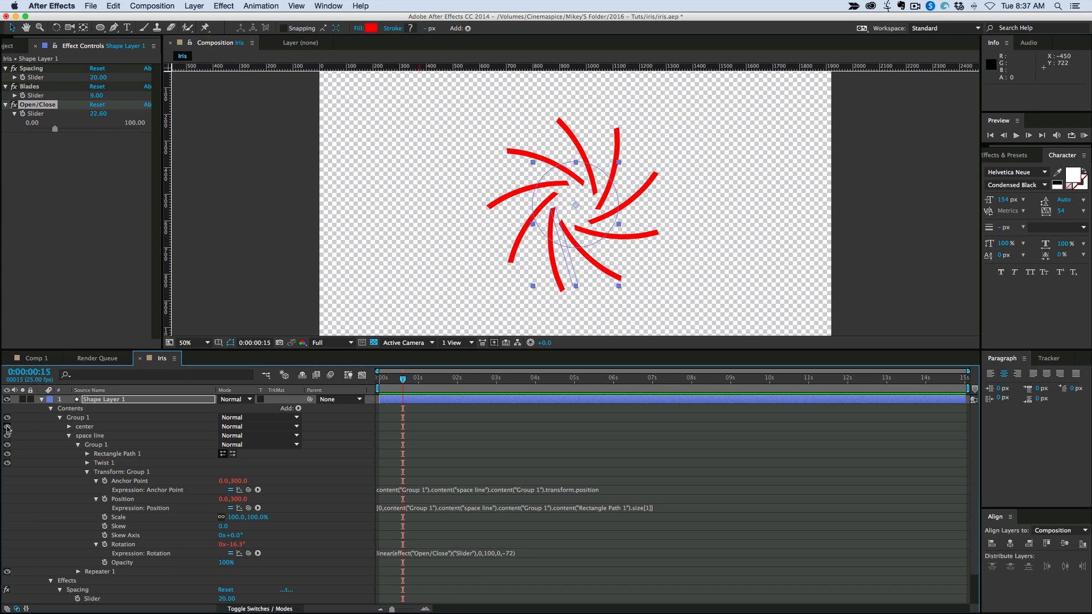
left_click(69, 427)
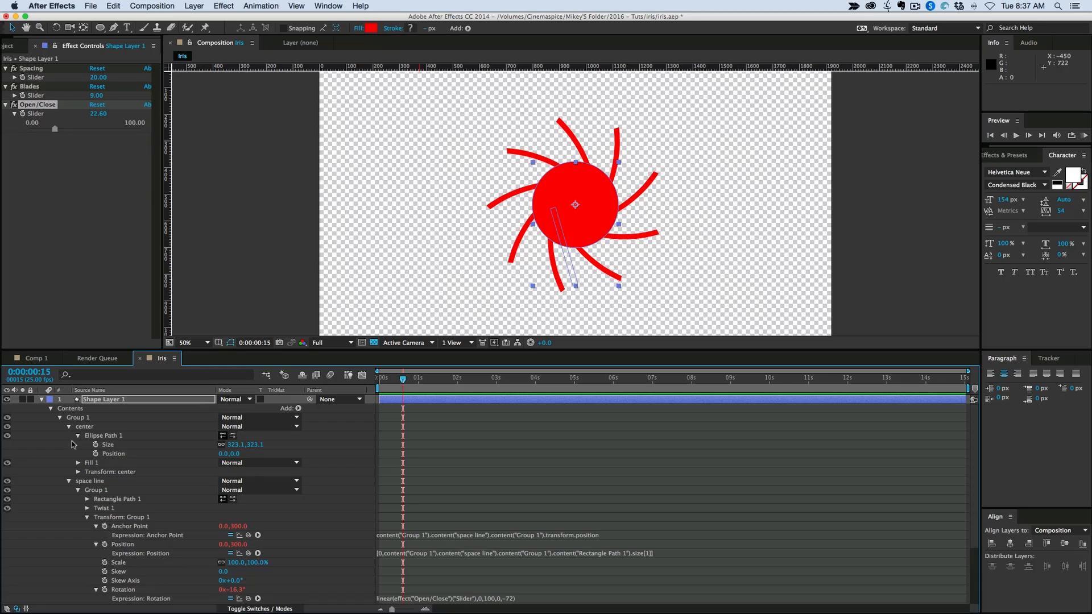
left_click(69, 481)
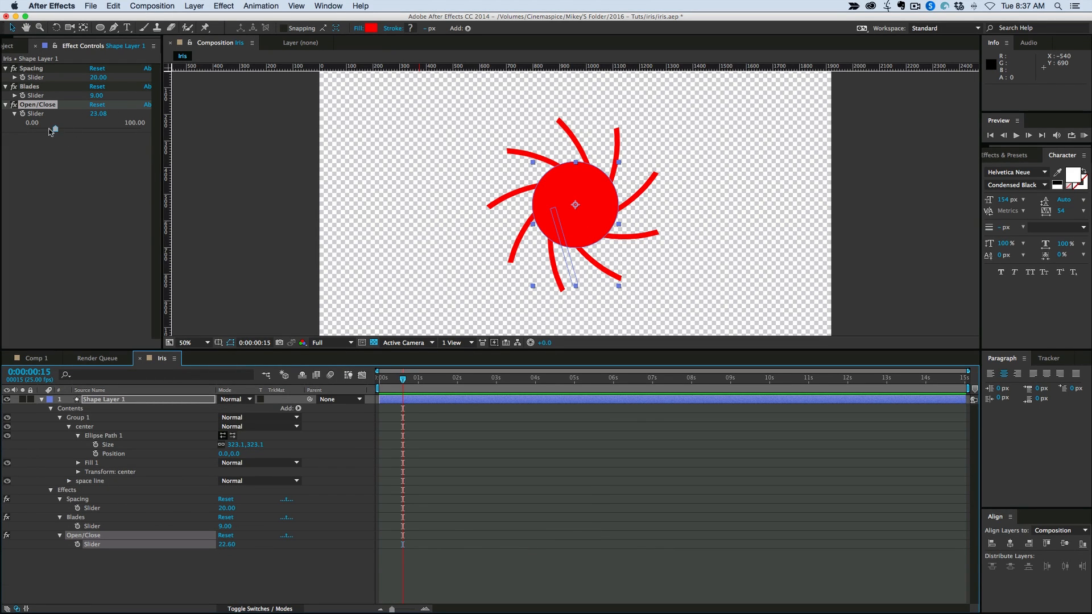
Step: Set the Open/Close slider to 0 and the center ellipse's Size to 50
left_click_drag(55, 129, 2, 129)
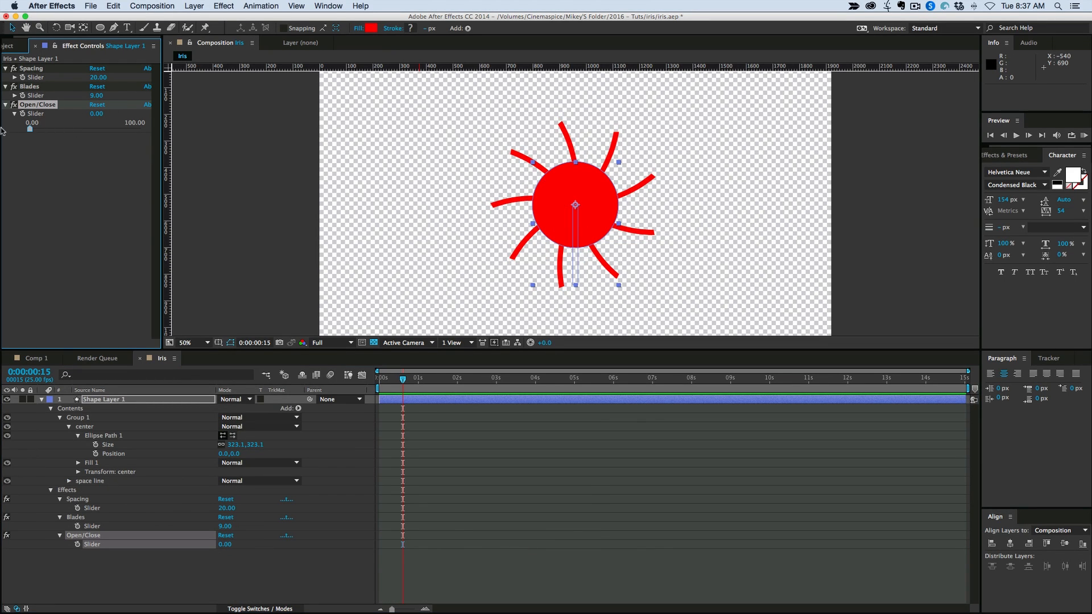
left_click_drag(236, 449, 94, 449)
left_click(234, 445)
type("50")
key("Return")
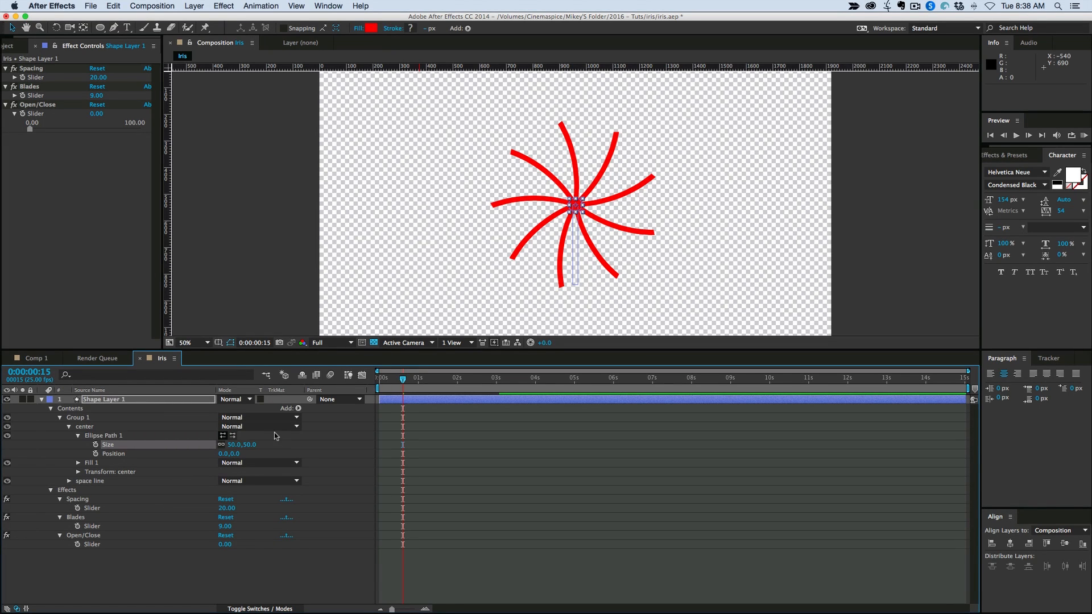
Step: Set the Open/Close slider to 100 and enlarge the center ellipse's Size to 701
left_click_drag(29, 128, 165, 142)
left_click_drag(232, 450, 574, 448)
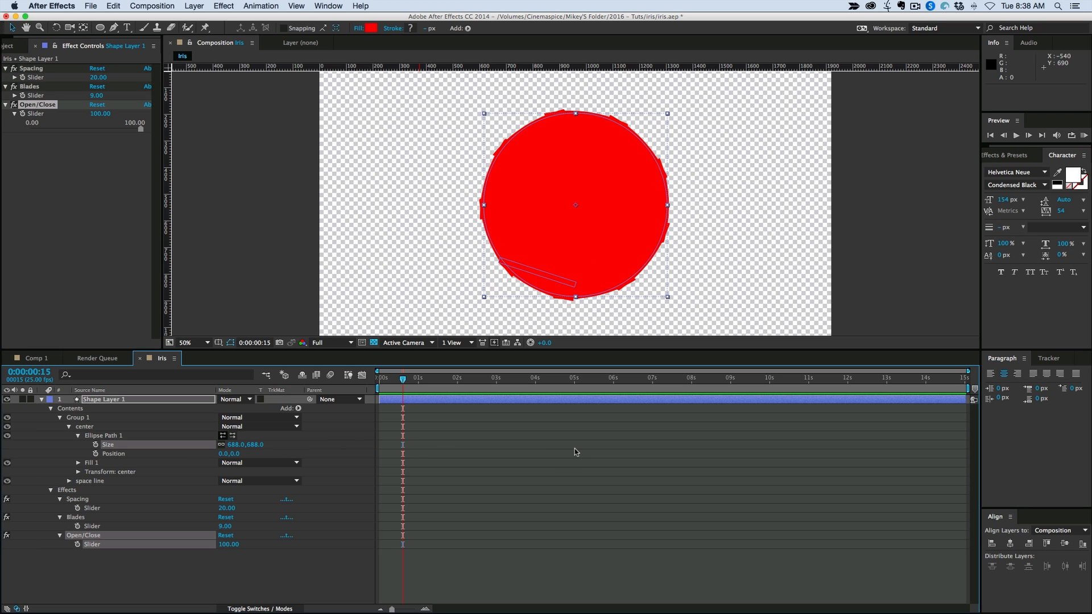
left_click_drag(575, 448, 579, 448)
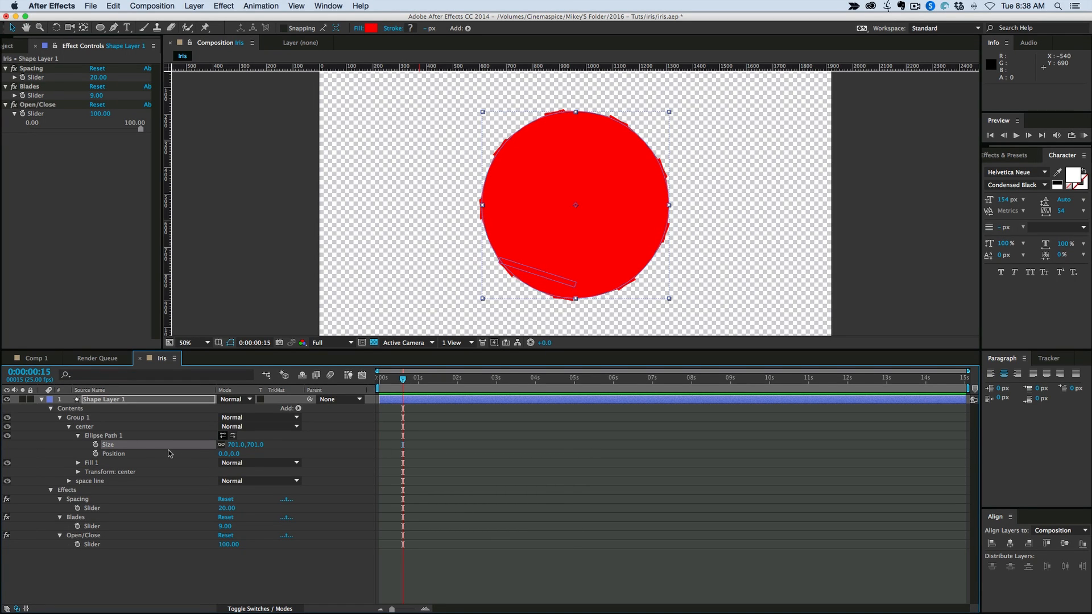
Step: Enter the expression linear(effect("Open/Close")("Slider"),0,100,50,700) on the center ellipse's Size
key("alt+shift+equal")
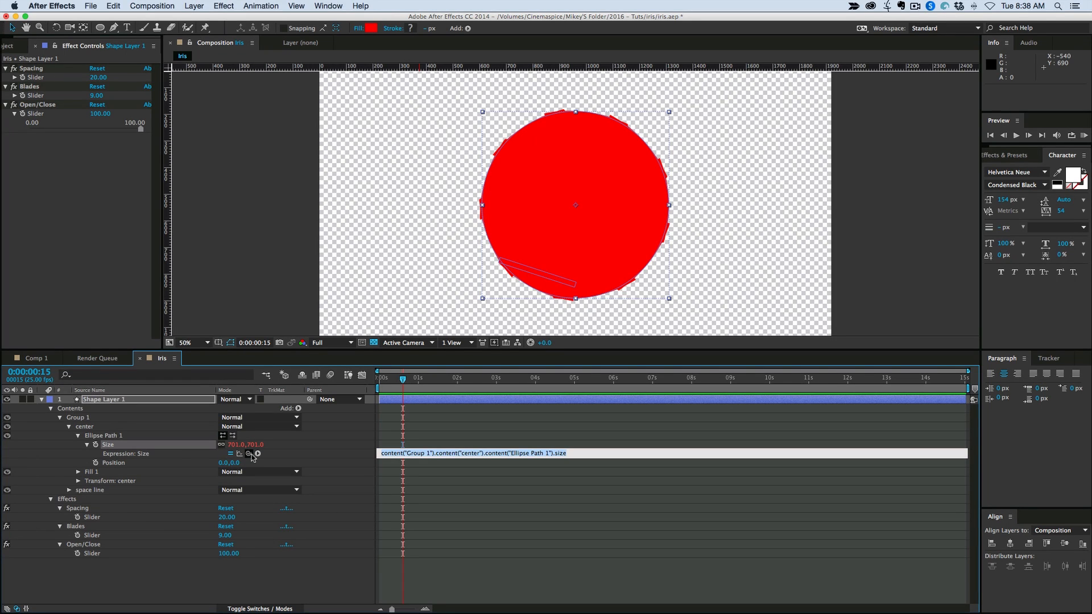
type("linear")
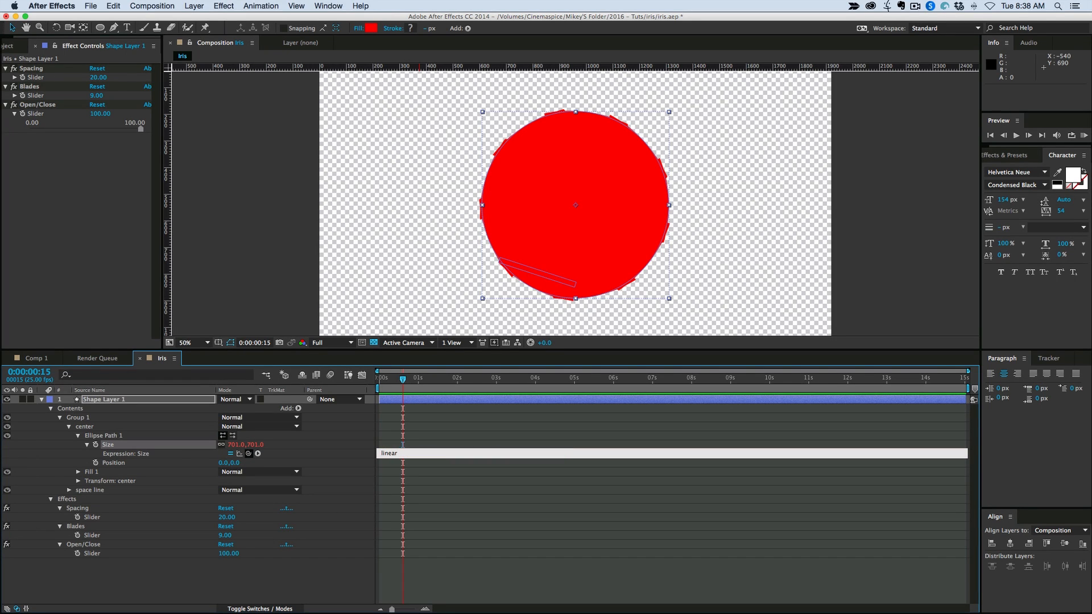
type("(")
left_click_drag(248, 453, 102, 118)
type(",0,100,50,700)")
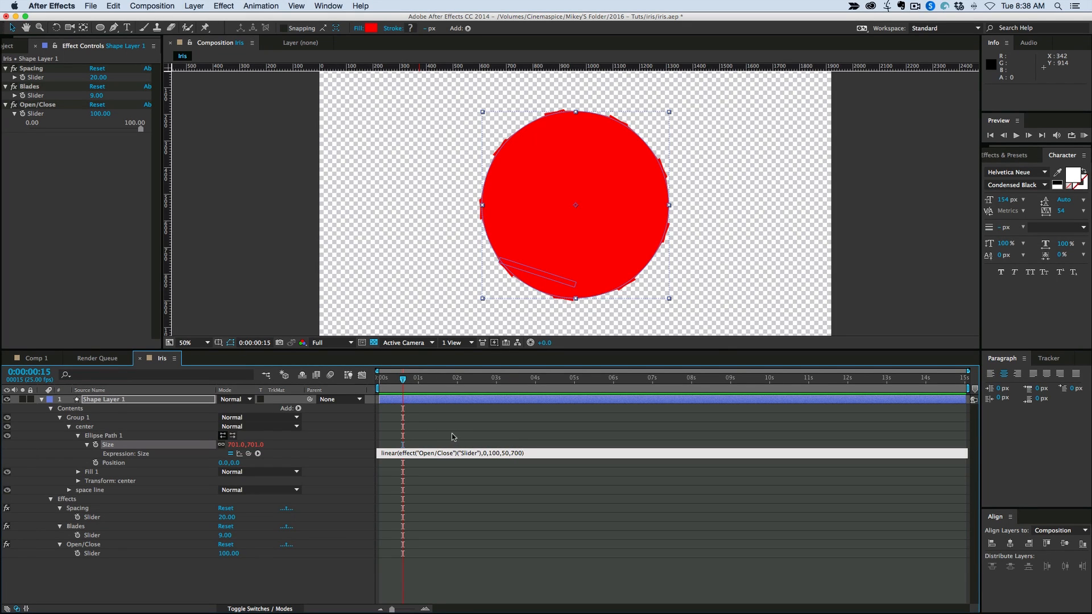
left_click(246, 261)
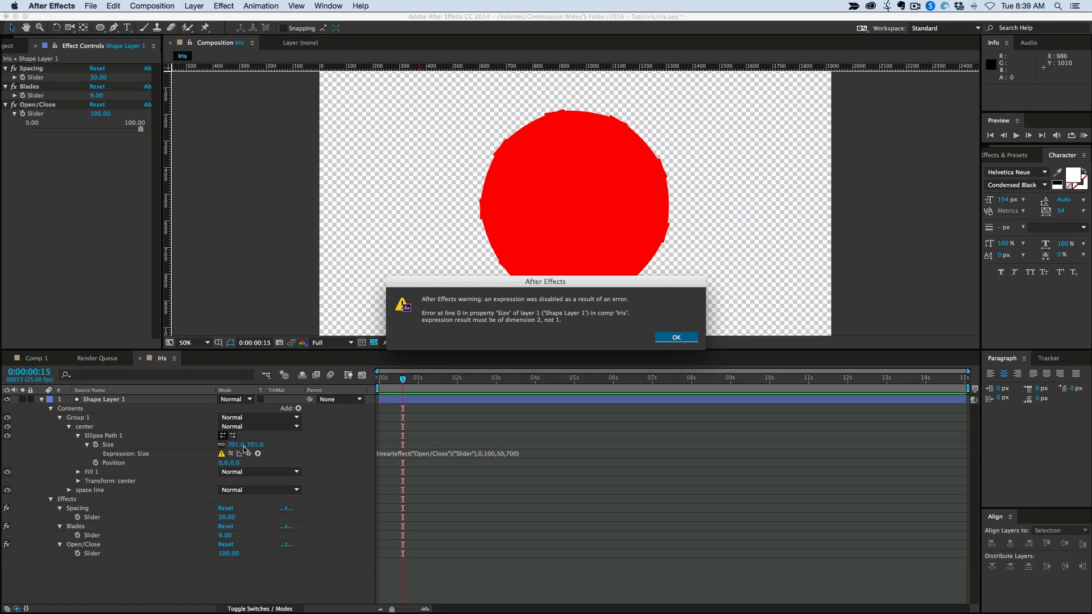
left_click(677, 338)
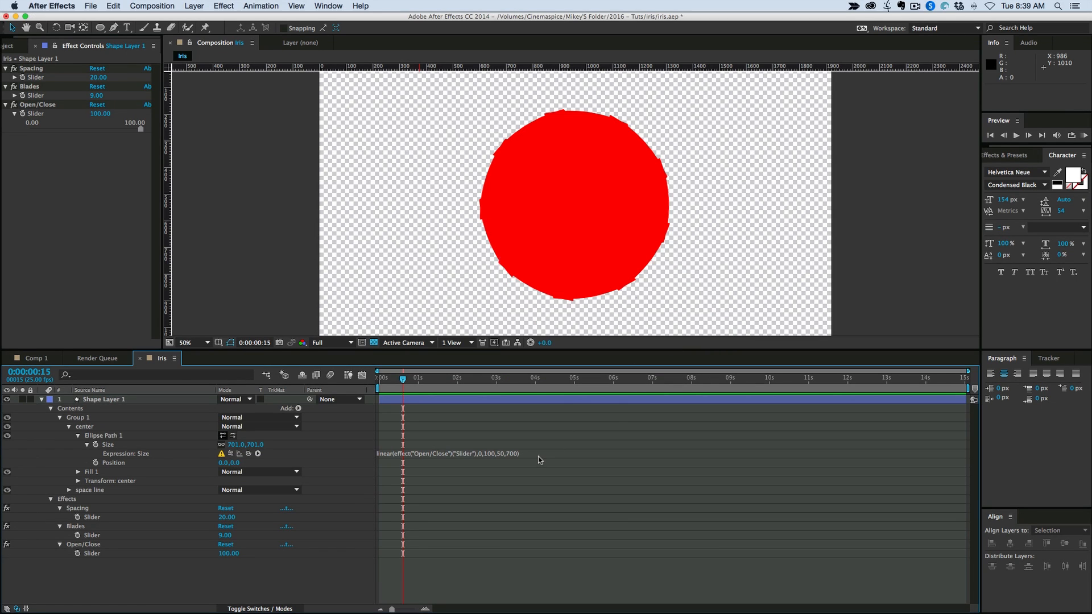
Step: Make the Size expression two-dimensional by assigning the linear() result to temp, ending it with a semicolon, and adding the line [temp,temp]
left_click(538, 456)
left_click(547, 455)
key("Up")
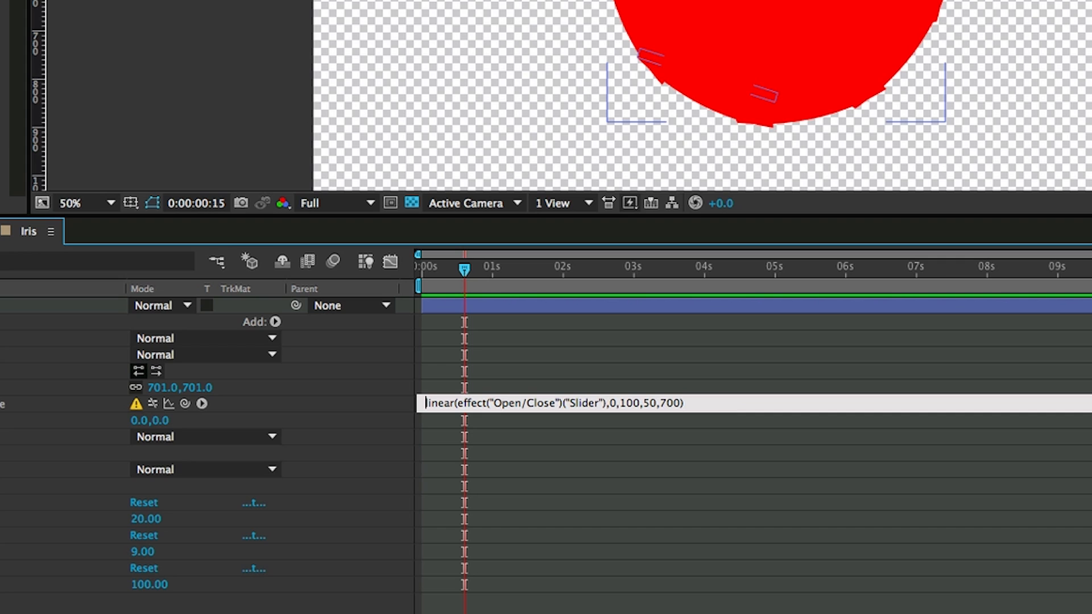
type("temp=")
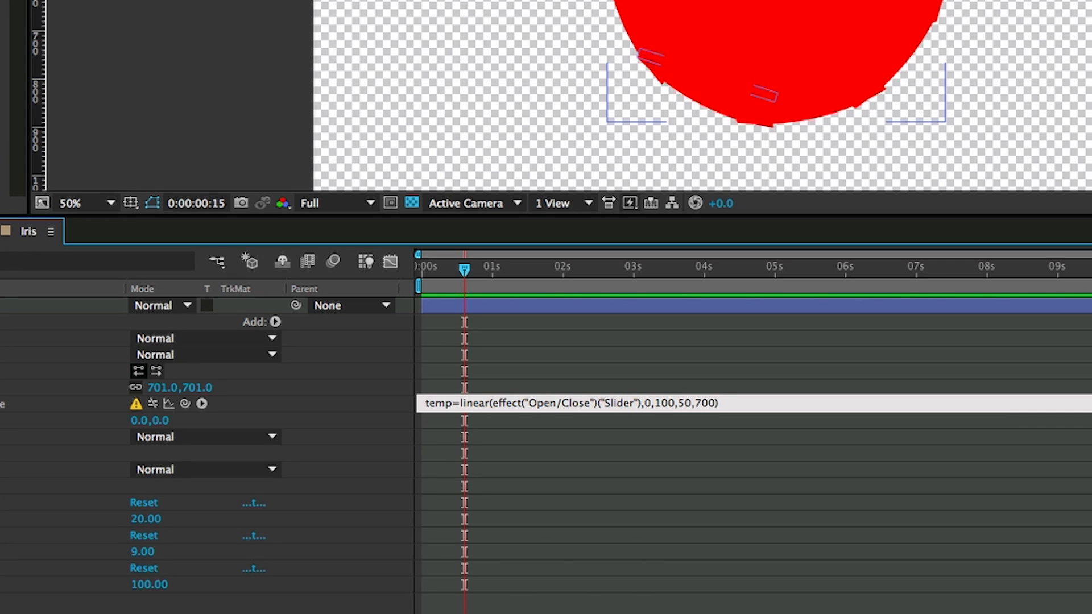
key("Return")
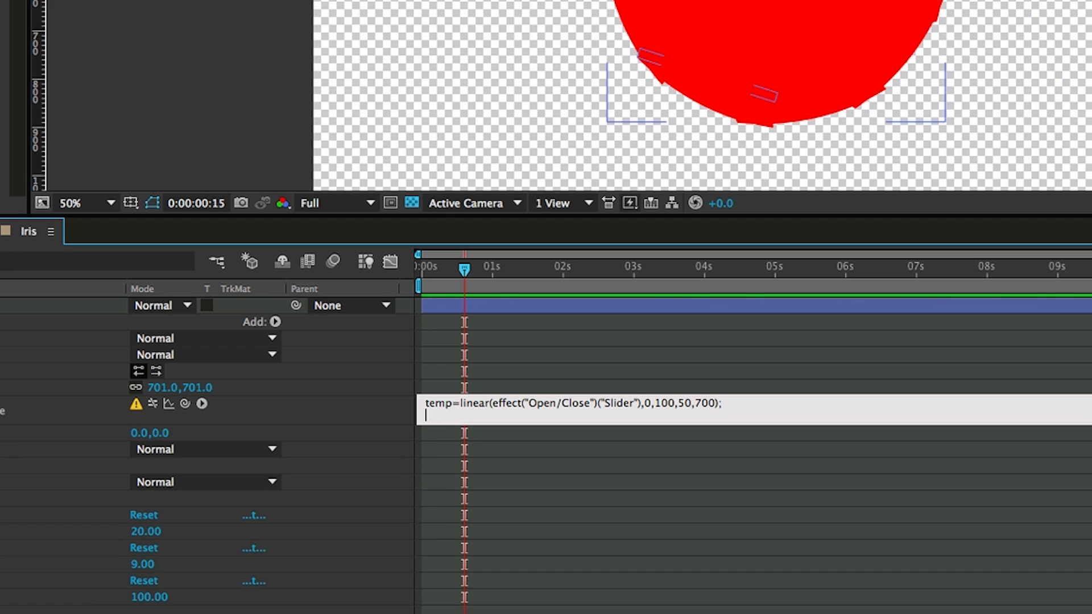
type("[temp,temp]")
left_click(765, 368)
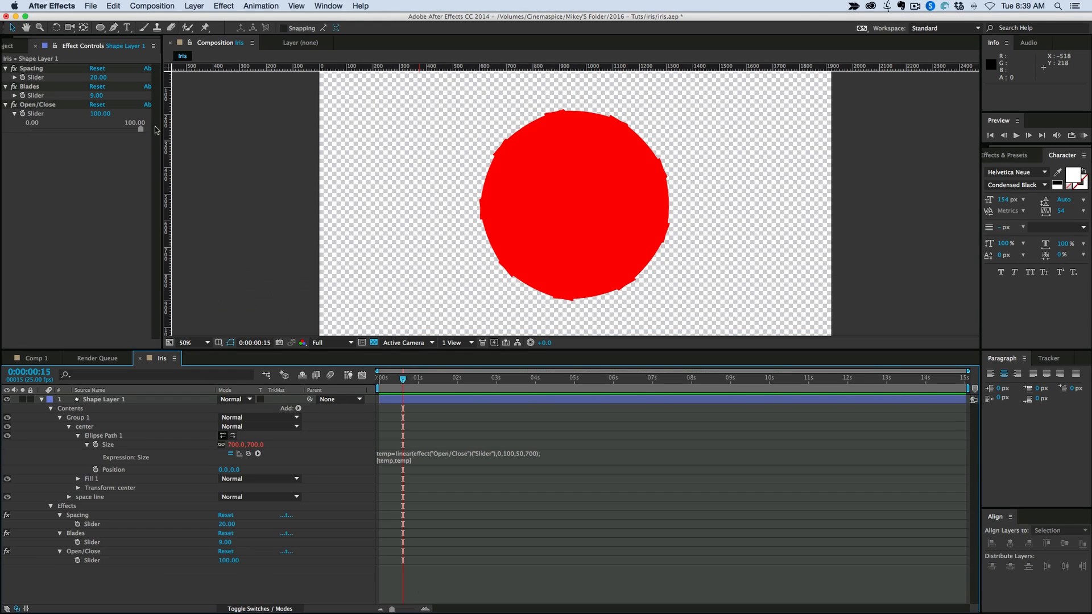
Step: Test the Open/Close slider down to 72.12 and change the Size expression's output range to 60,720
left_click_drag(152, 129, 118, 133)
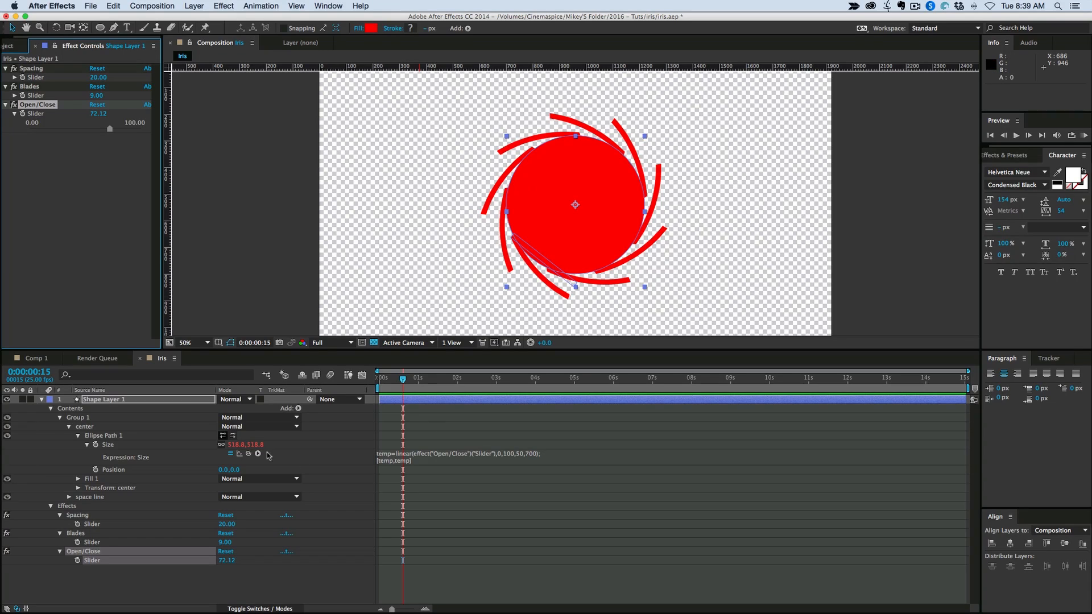
left_click(533, 455)
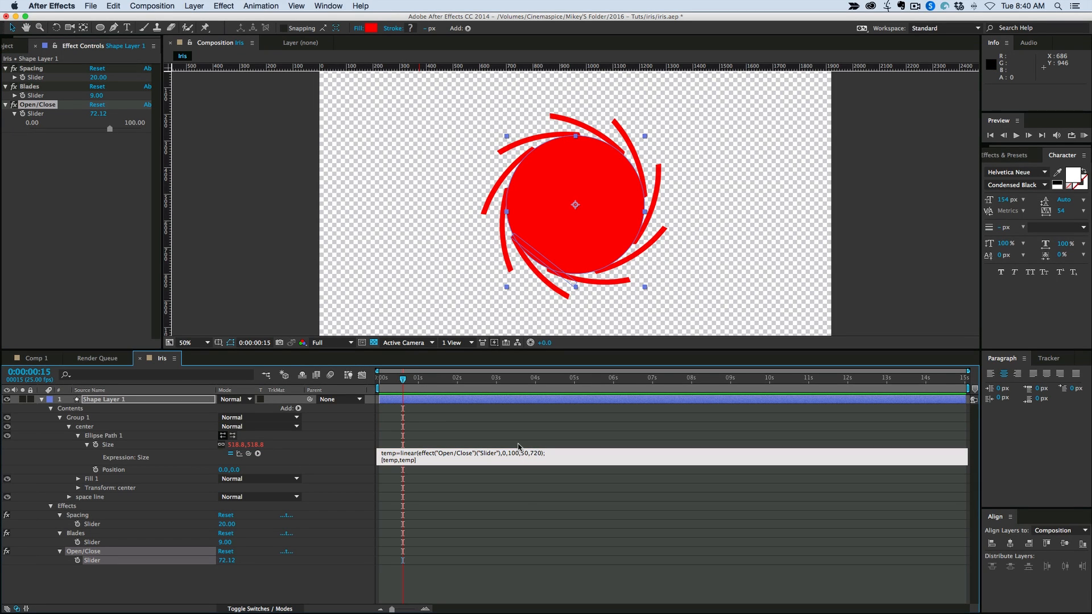
left_click(518, 437)
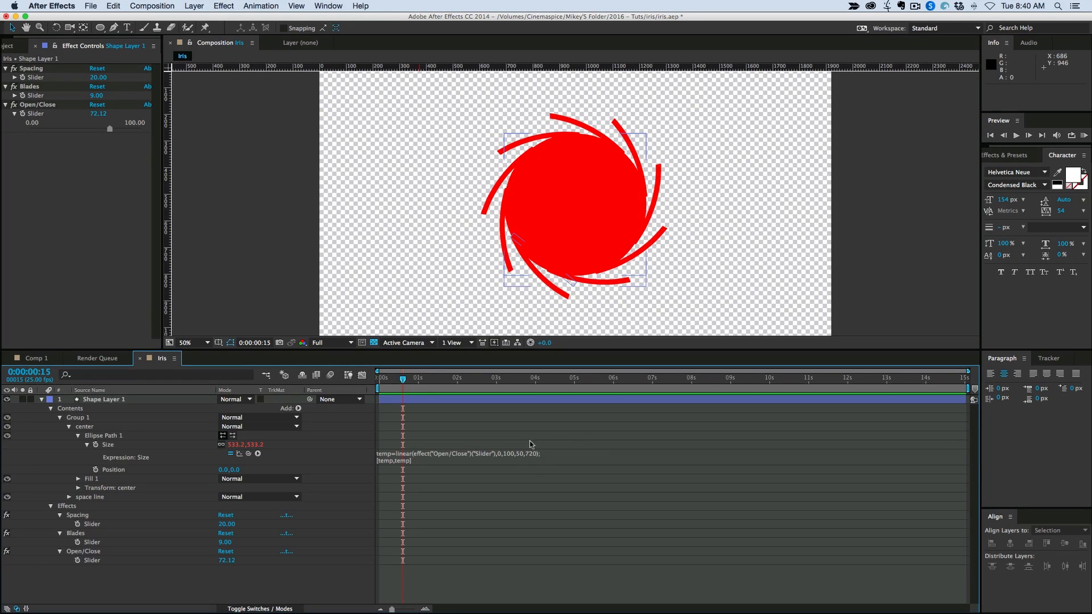
left_click(534, 455)
left_click(538, 455)
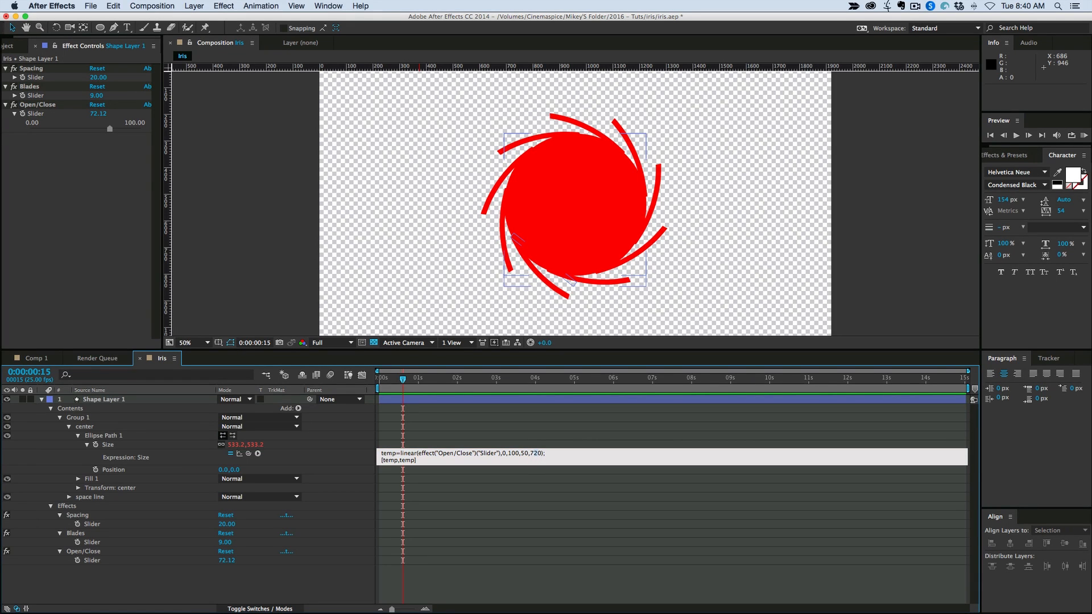
left_click(524, 455)
key("shift+Left")
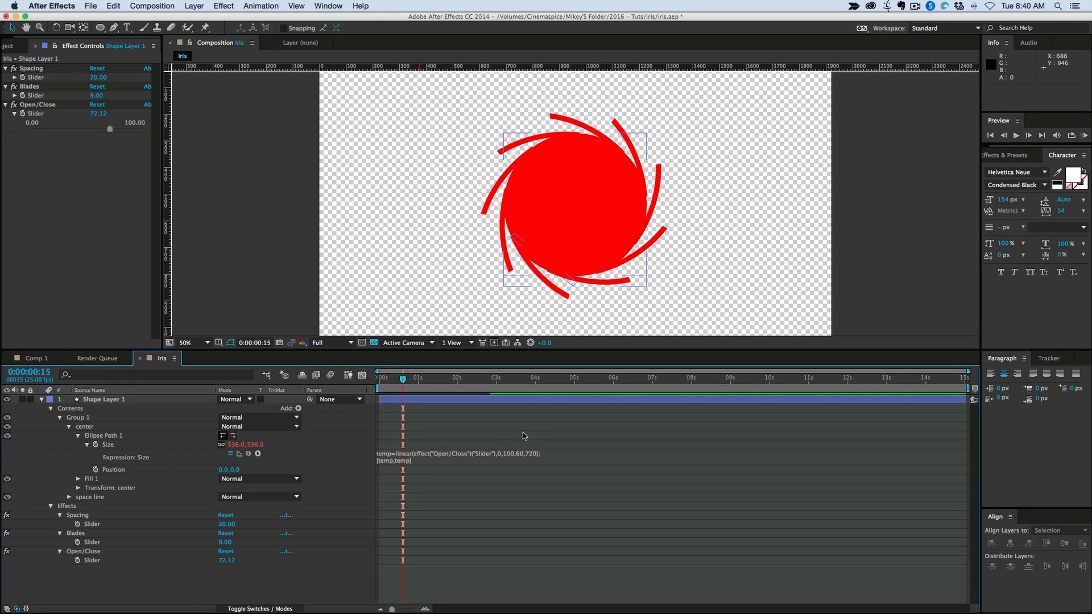
Step: Test the Open/Close slider up to 78.37 and raise the Size expression's maximum output to 725
left_click(110, 128)
left_click_drag(62, 132, 118, 137)
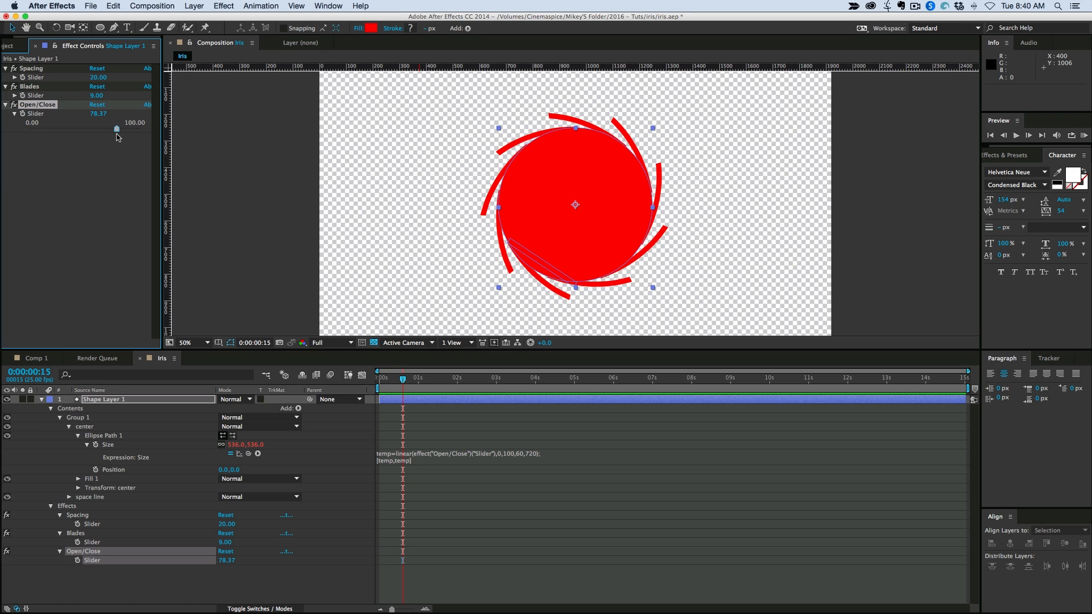
left_click(539, 454)
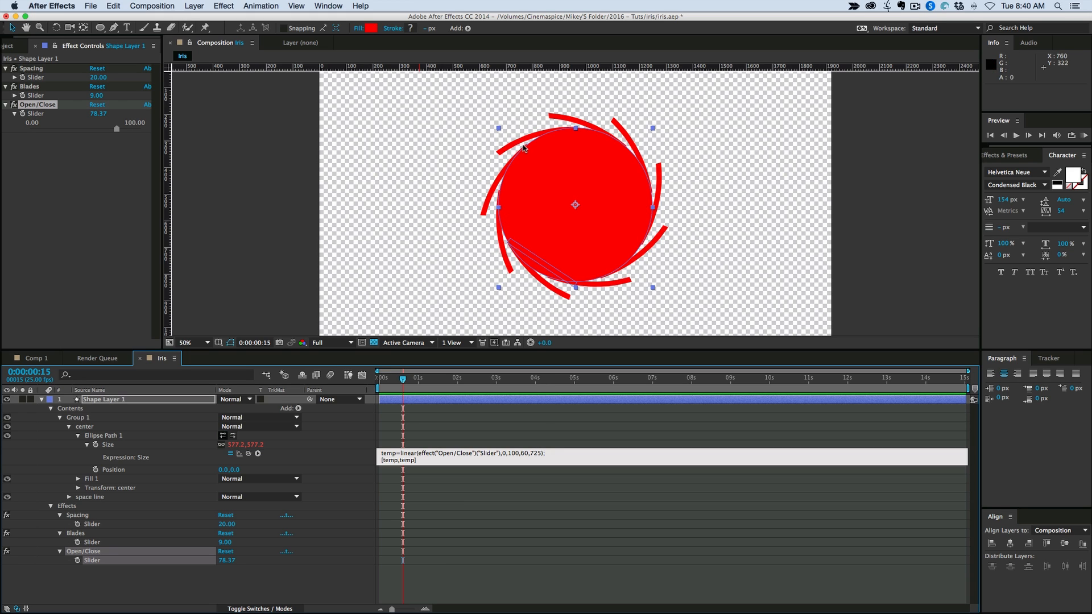
left_click(544, 433)
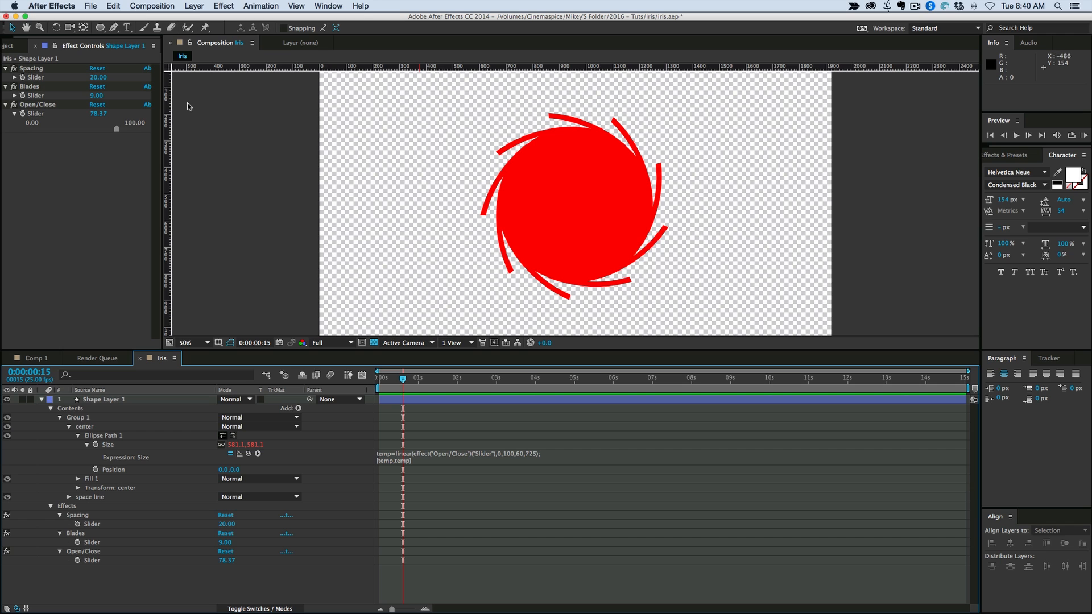
Step: Lower the Open/Close slider to 21.63 and collapse Ellipse Path 1 and the "center" group
left_click_drag(117, 129, 54, 134)
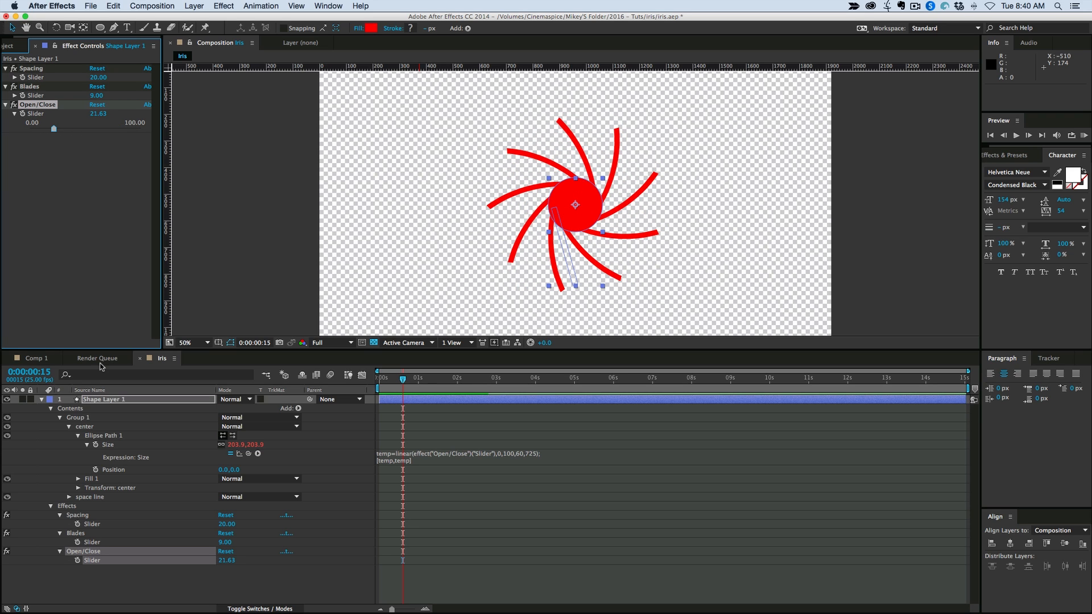
left_click(78, 436)
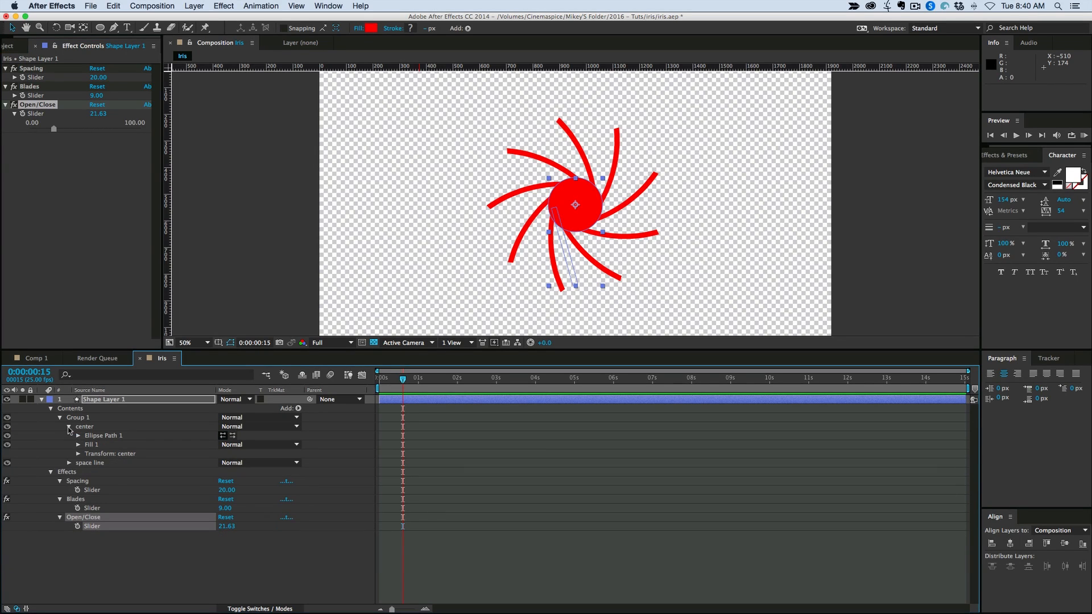
left_click(69, 427)
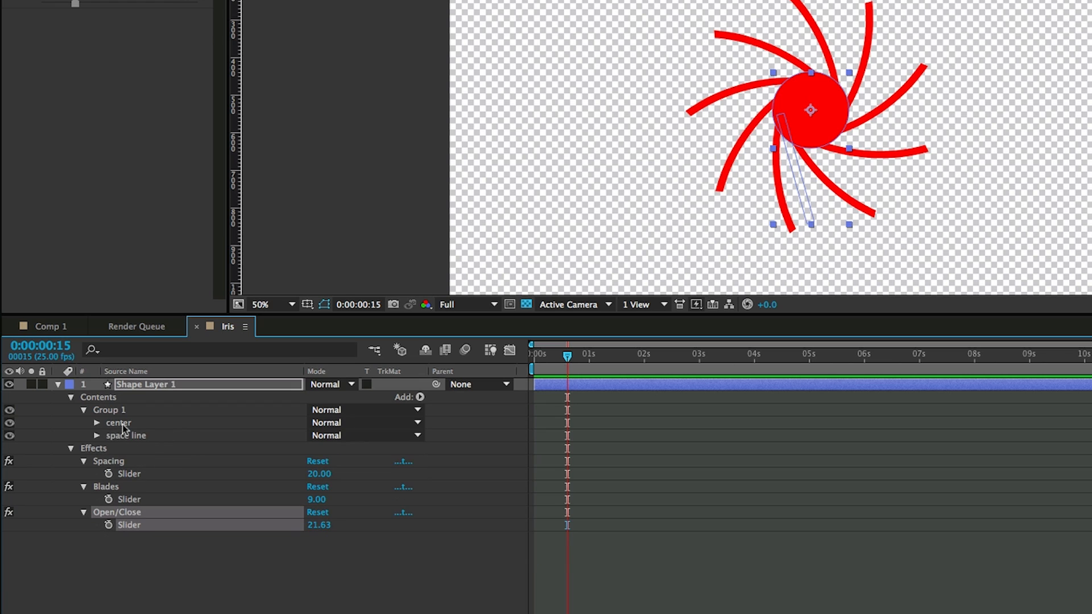
Step: Add Merge Paths to the outer Group 1 and delete the Stroke 1 added with it
left_click(114, 411)
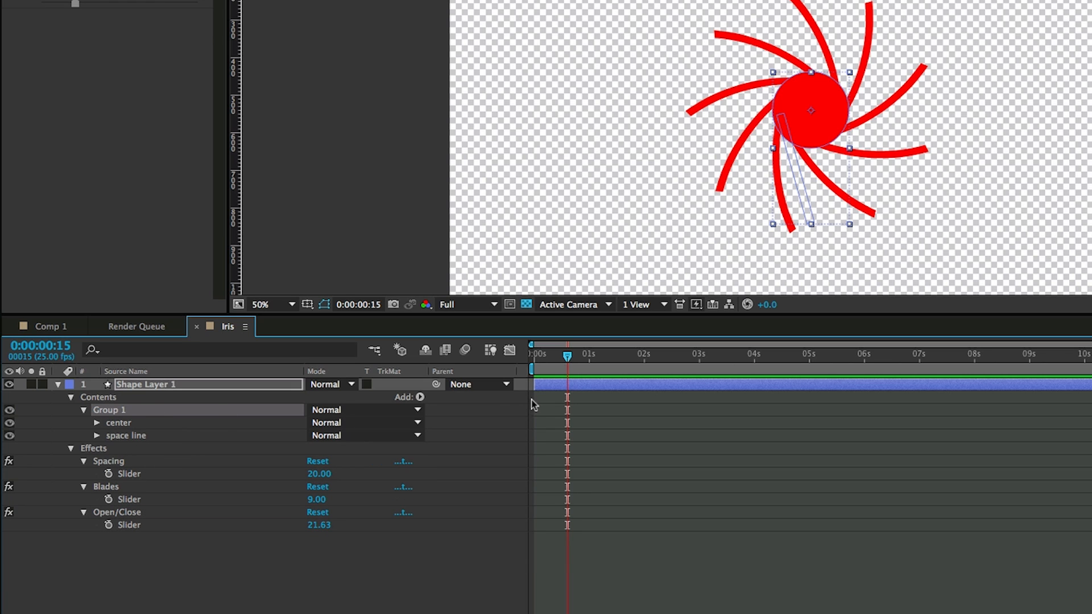
left_click(418, 396)
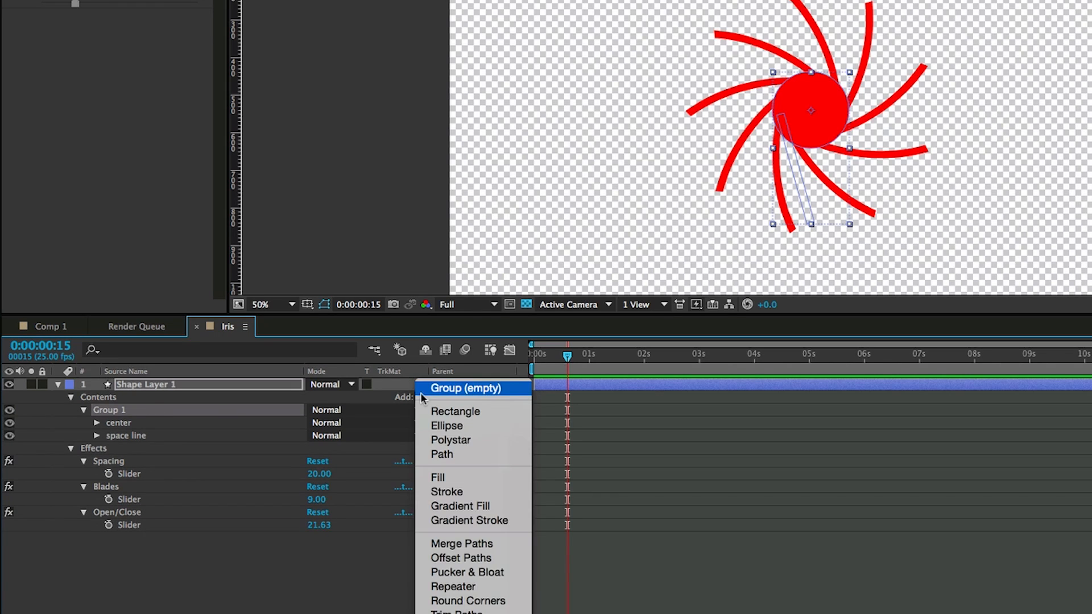
left_click(495, 543)
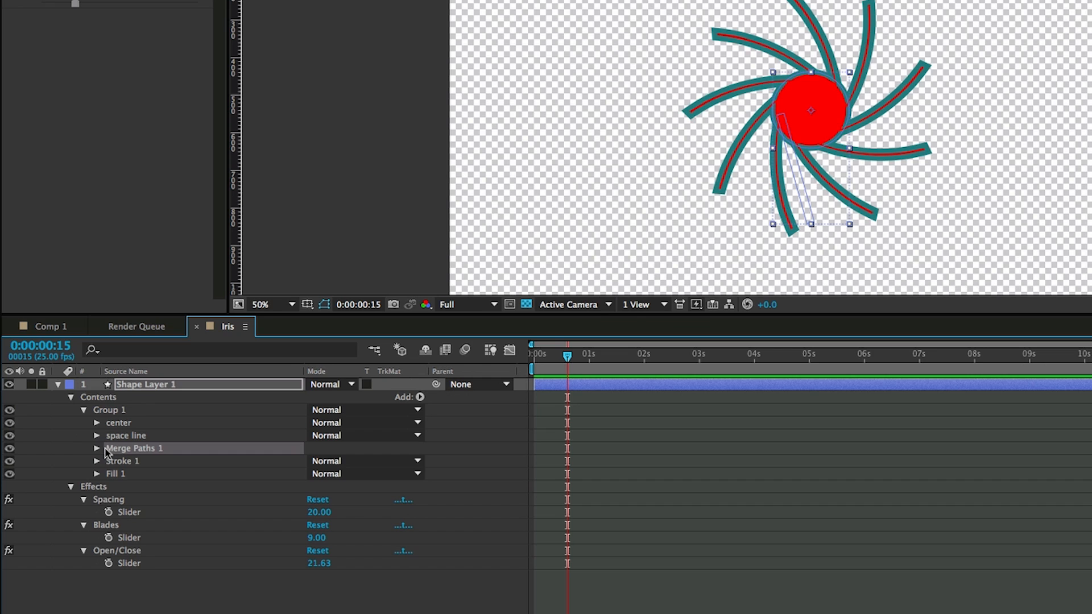
left_click(122, 464)
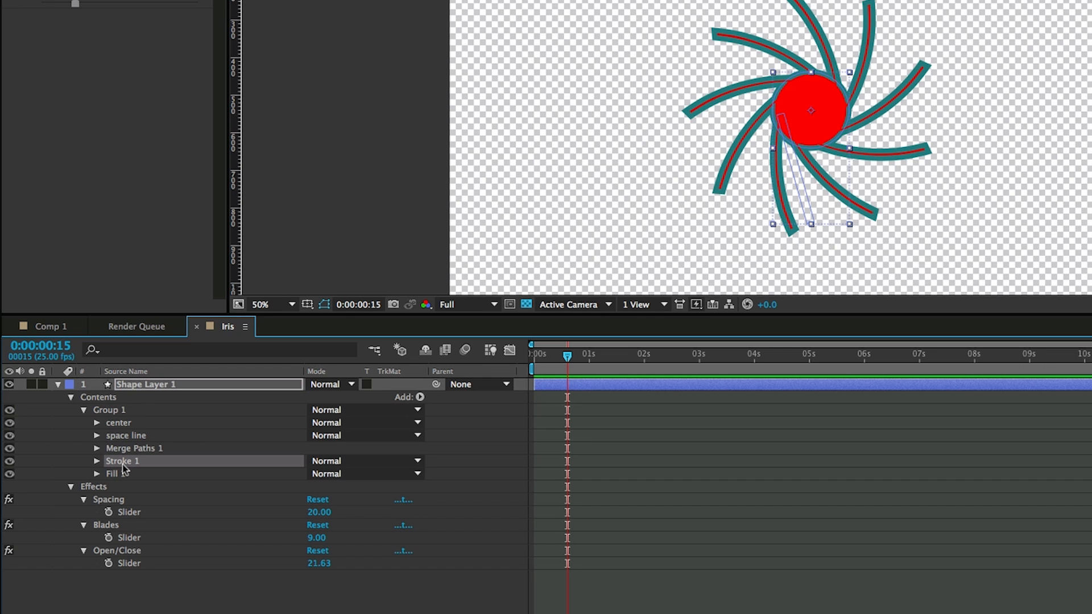
key("Delete")
Step: Set the mode of Merge Paths 1 to Merge and collapse its properties
left_click(119, 450)
left_click(96, 449)
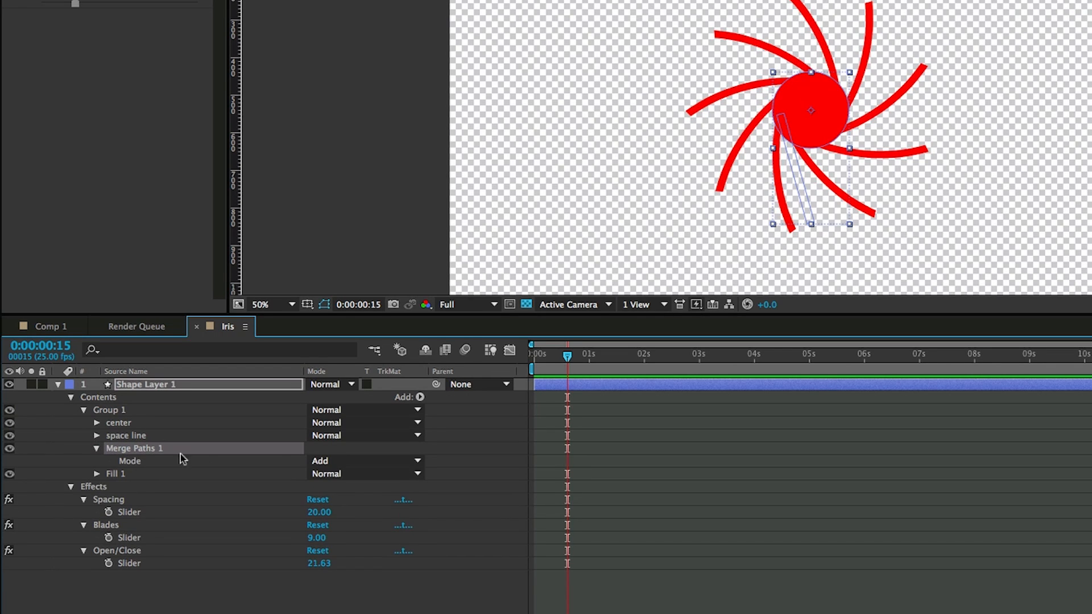
left_click(332, 461)
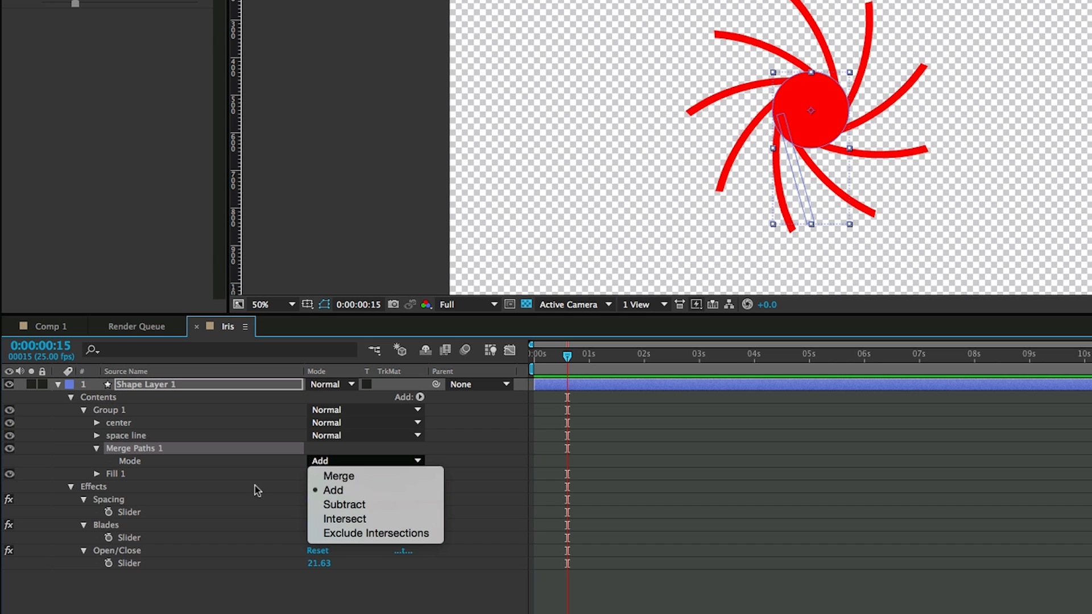
left_click(364, 476)
left_click(646, 487)
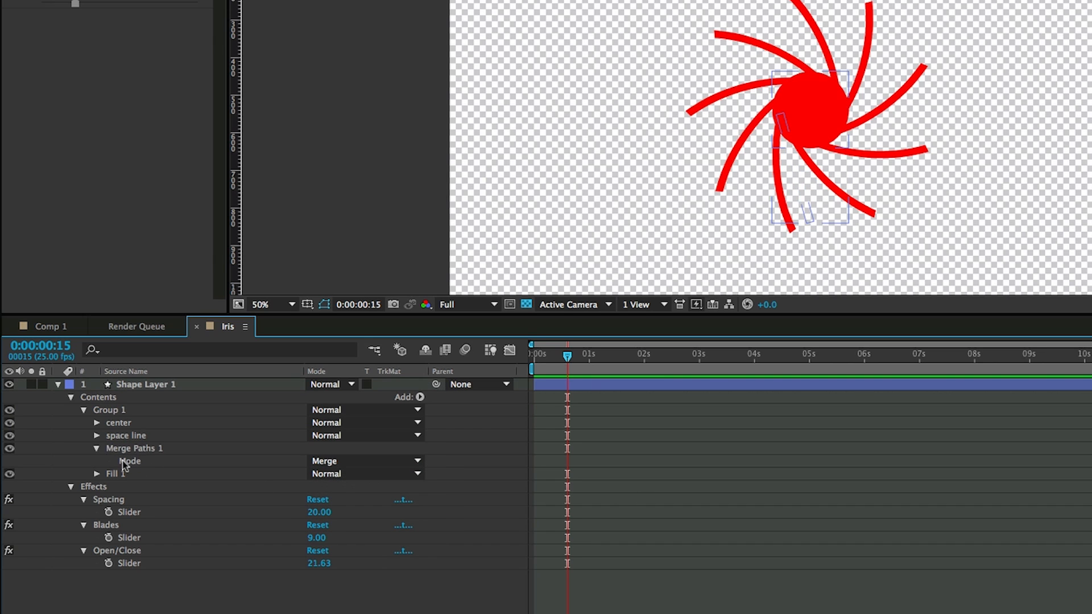
left_click(97, 449)
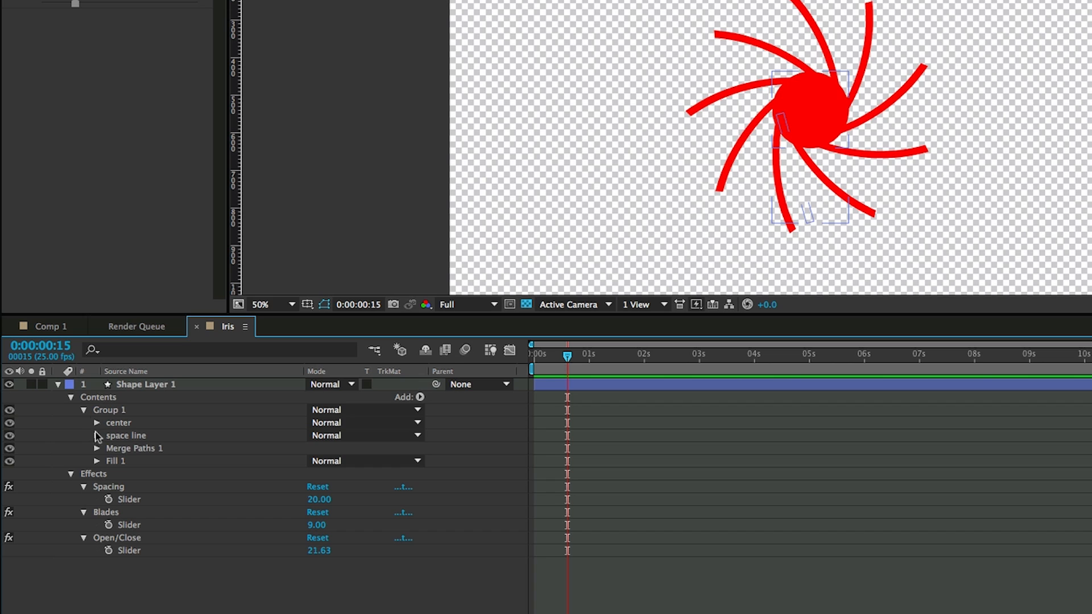
Step: Collapse Group 1 and draw a circle about 653 px in diameter over the iris, directly inside the layer's Contents
left_click(84, 411)
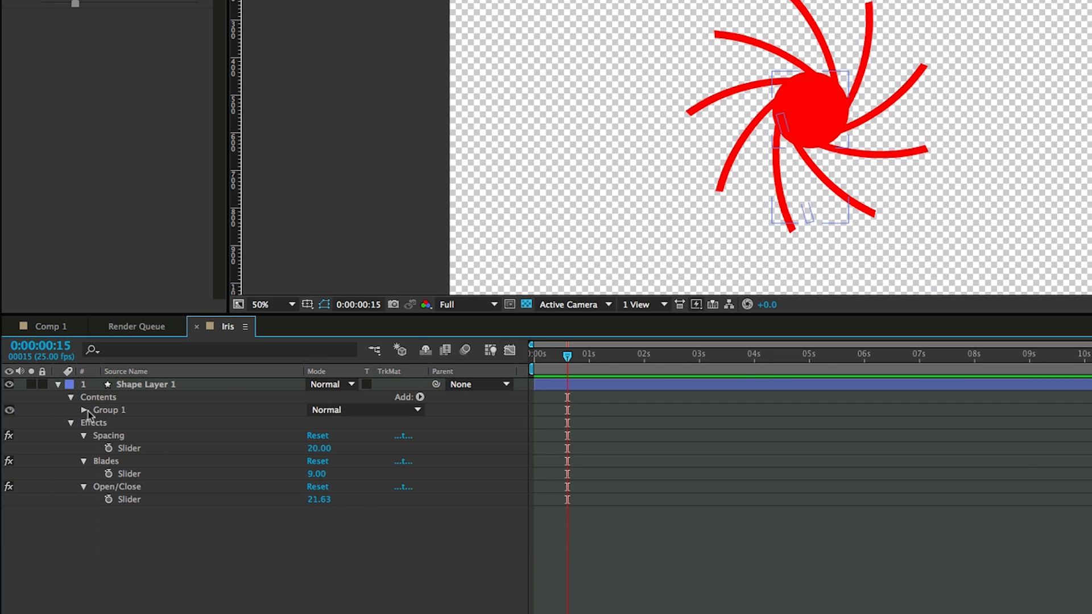
left_click(94, 398)
left_click(604, 387)
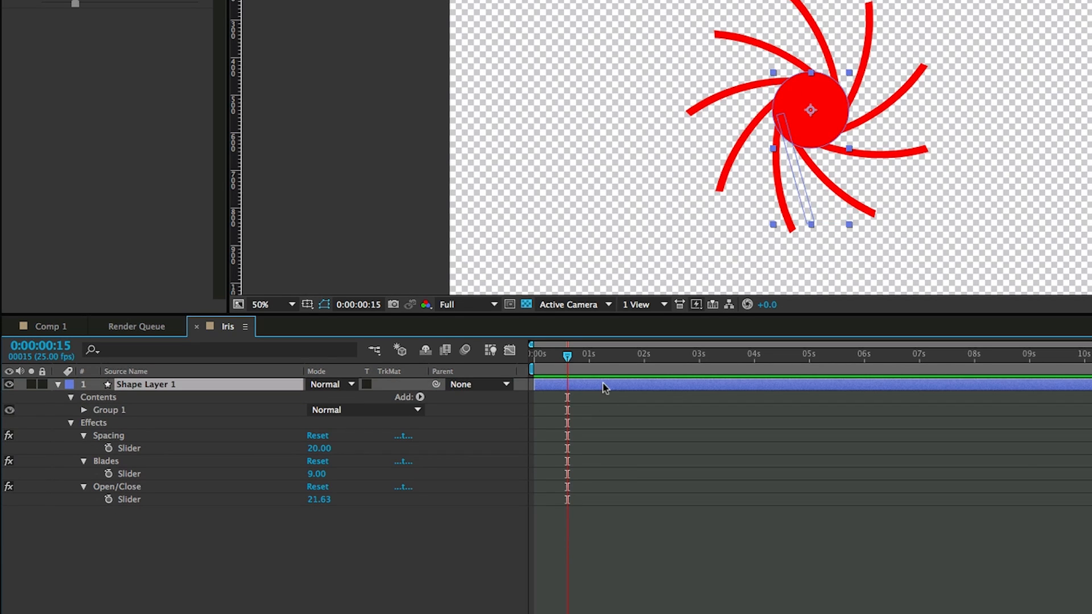
left_click(110, 410)
left_click(106, 399)
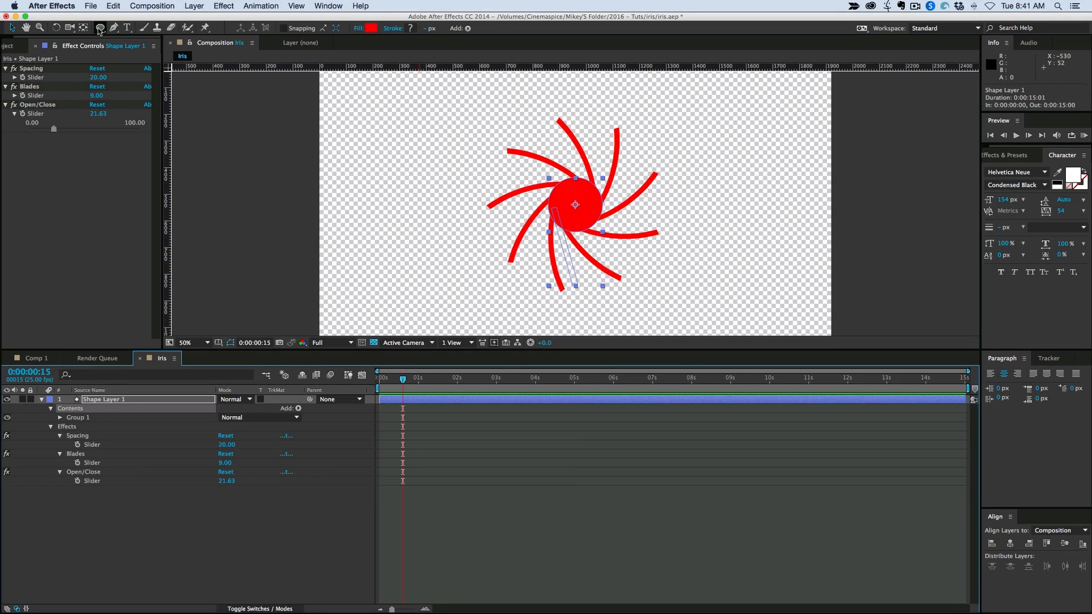
left_click(100, 28)
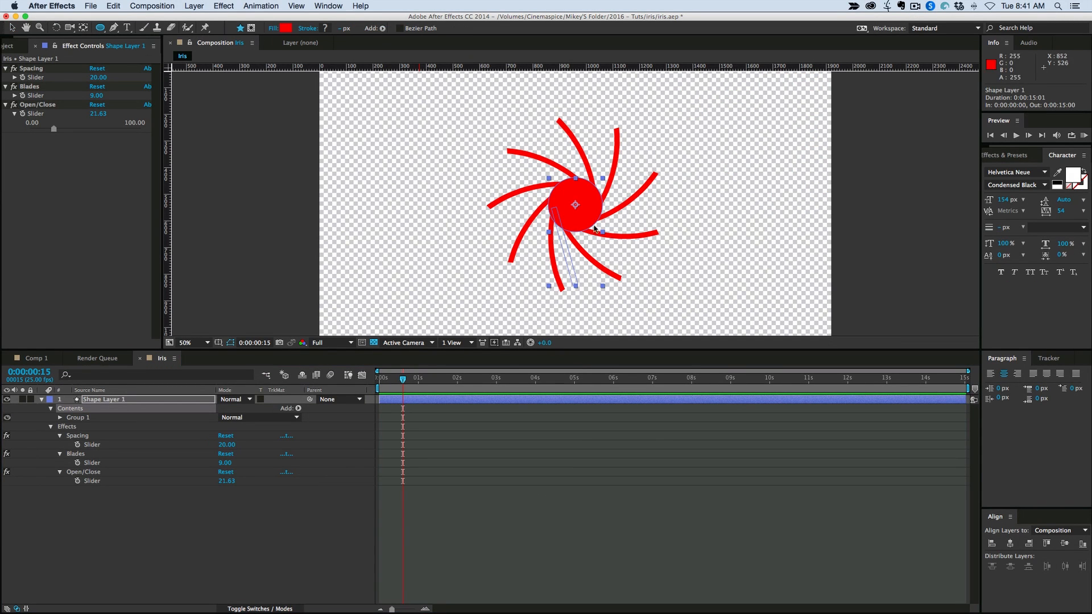
mouse_move(574, 203)
left_mouse_down()
mouse_move(651, 288)
mouse_move(632, 285)
mouse_move(633, 296)
left_mouse_up()
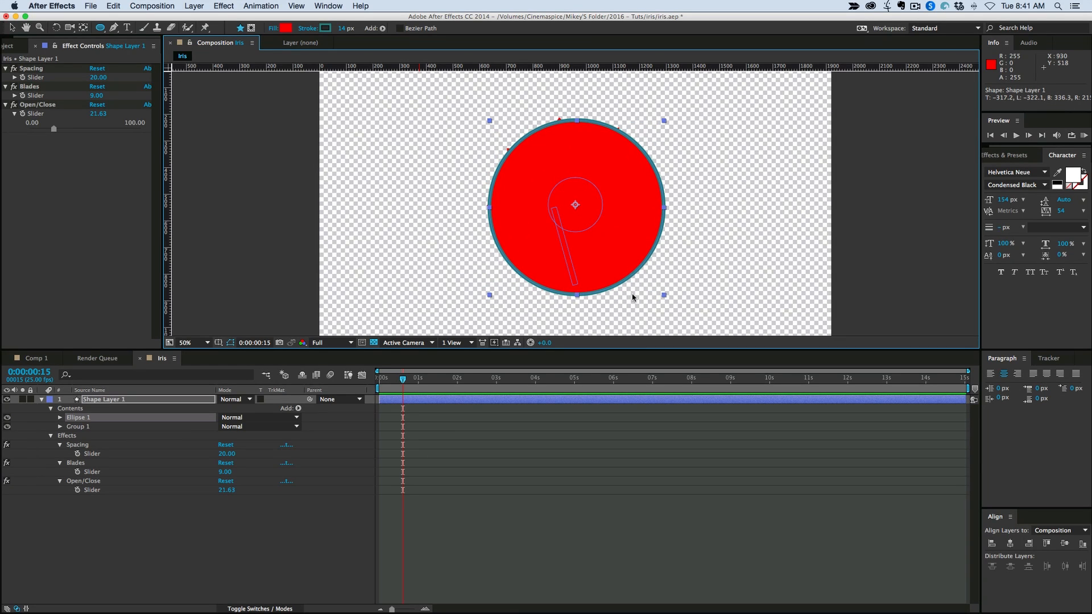
Step: Set the Position in the new Ellipse 1's transform to 0, 0
left_click(60, 417)
left_click(68, 454)
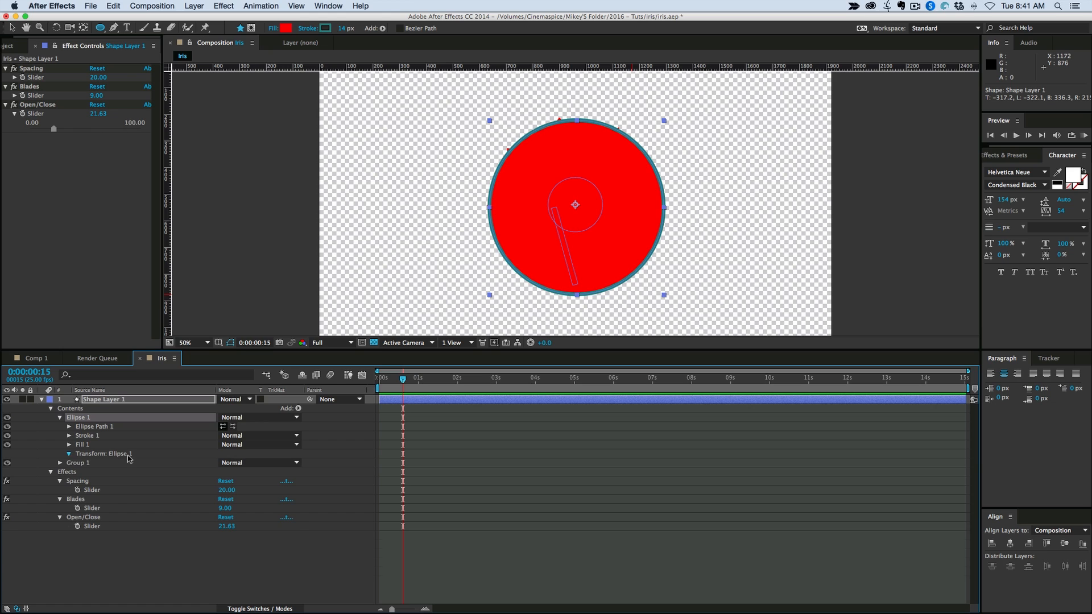
left_click(223, 472)
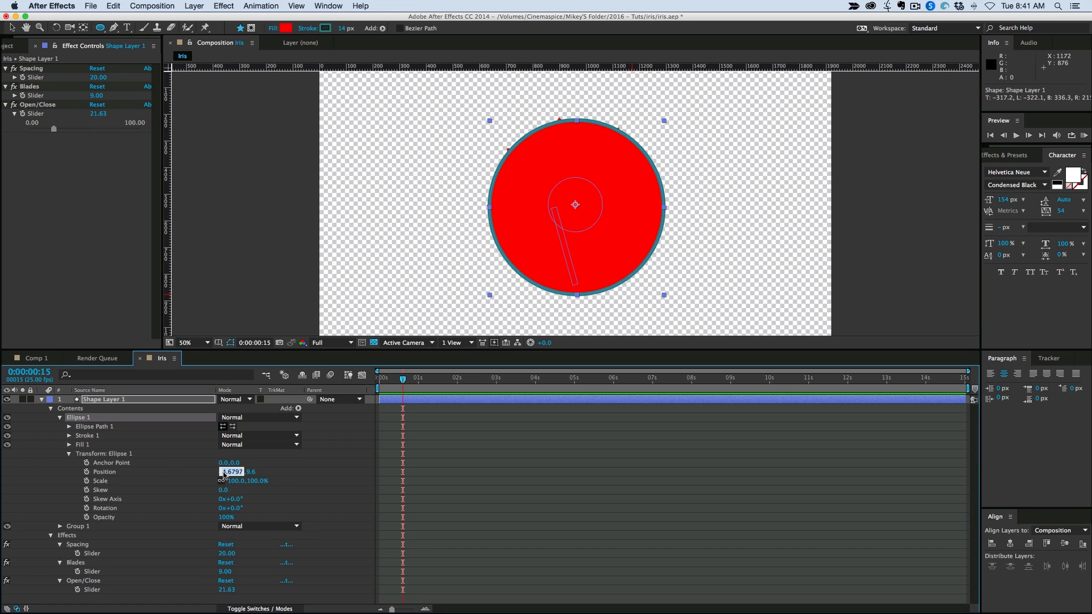
type("0")
key("Tab")
type("0")
key("Return")
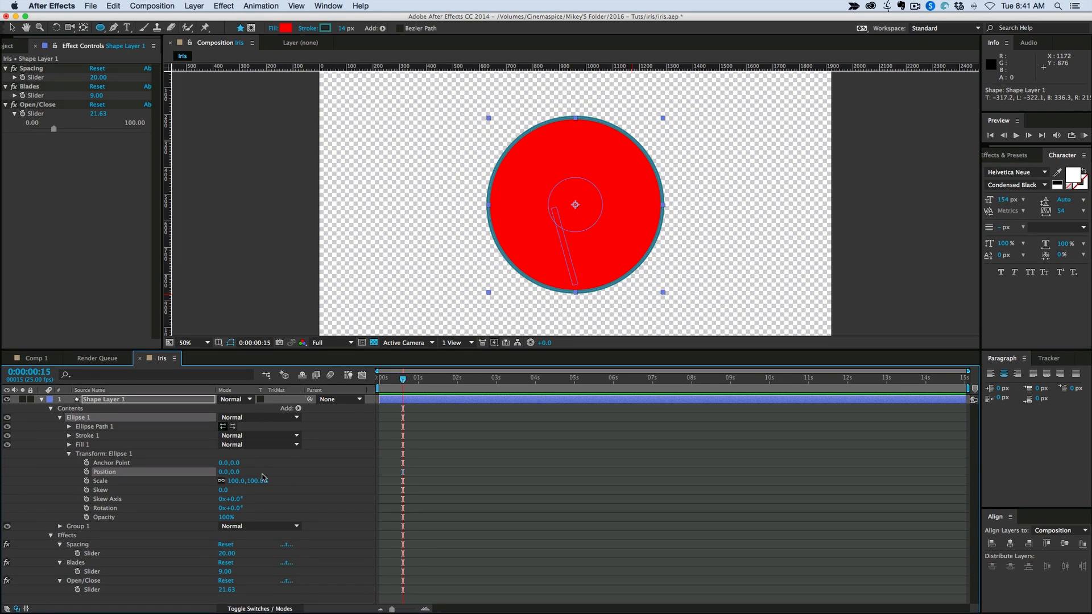
Step: Delete Stroke 1 from Ellipse 1 and collapse the ellipse's properties
left_click(84, 437)
key("Delete")
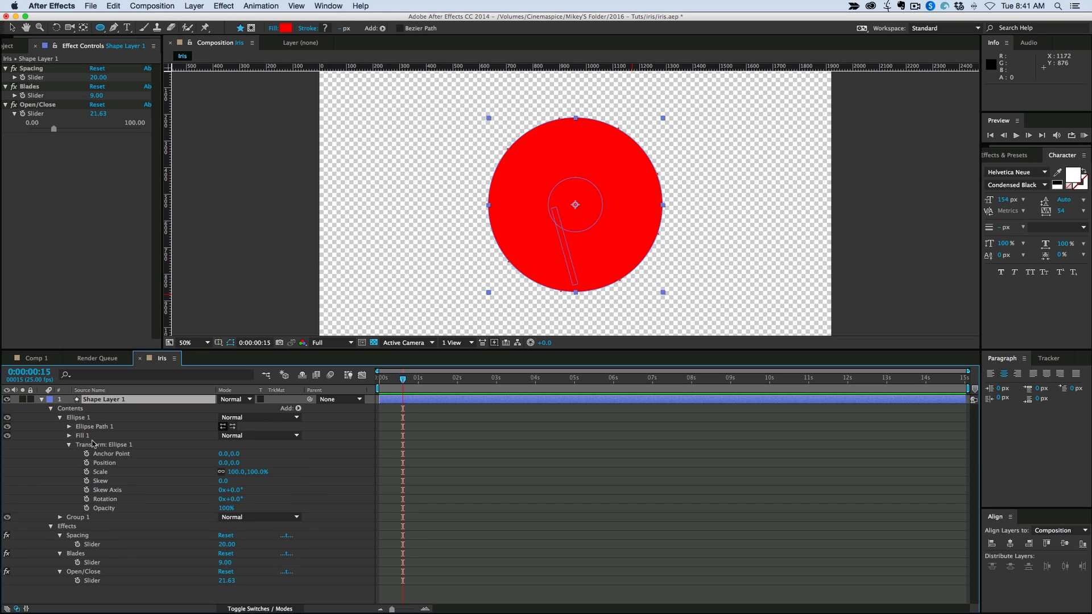
left_click(69, 426)
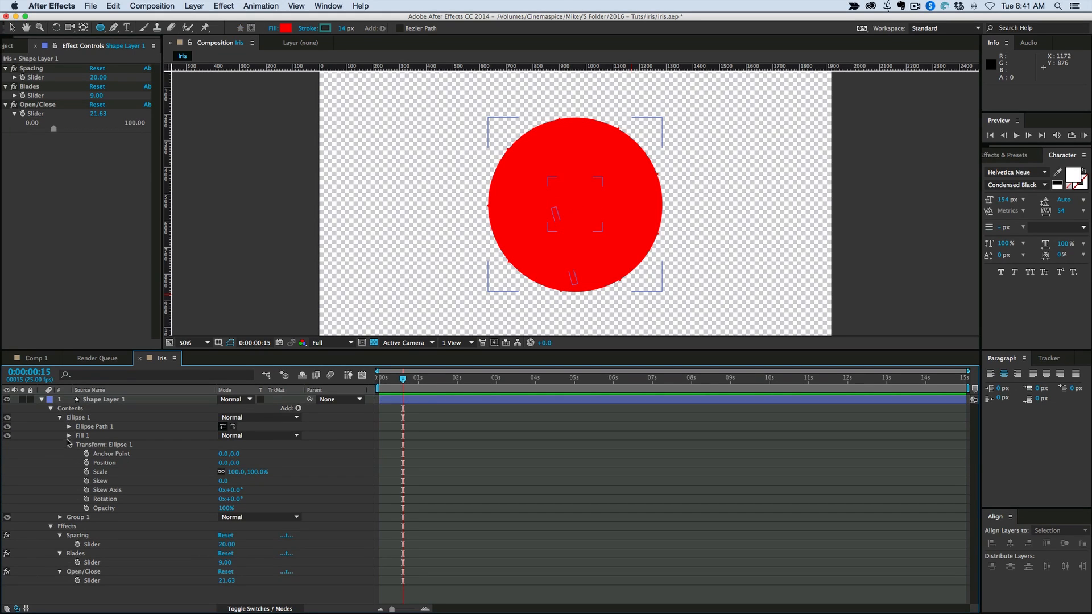
left_click(69, 445)
left_click(60, 418)
Step: Move Ellipse 1 below Group 1, duplicate it, and order the two so Ellipse 1 sits above Ellipse 2
left_click_drag(78, 418, 80, 433)
key("super+d")
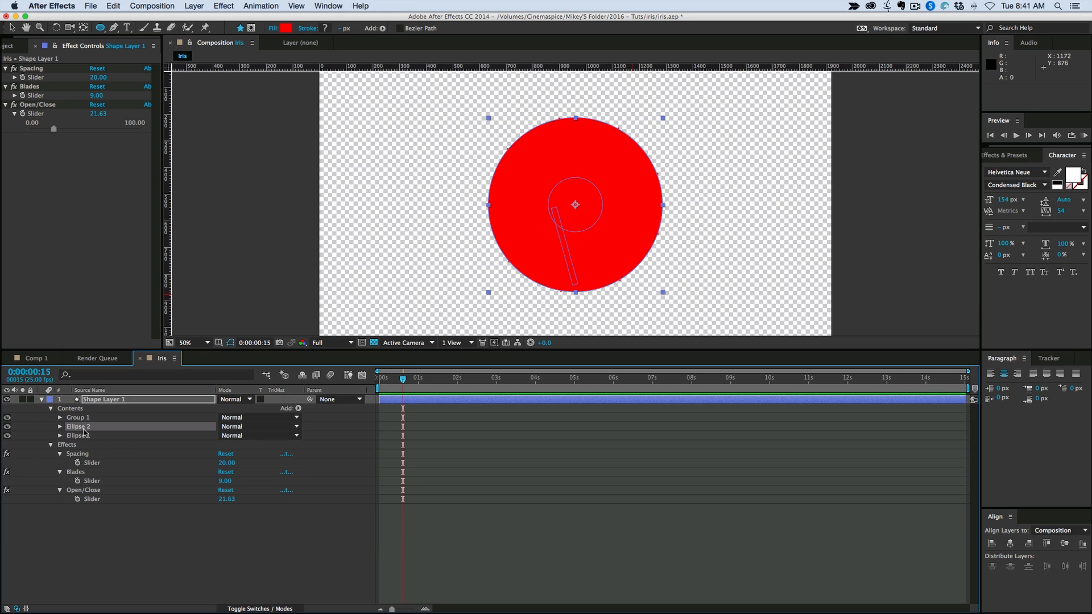
left_click_drag(79, 435, 80, 427)
left_click(60, 428)
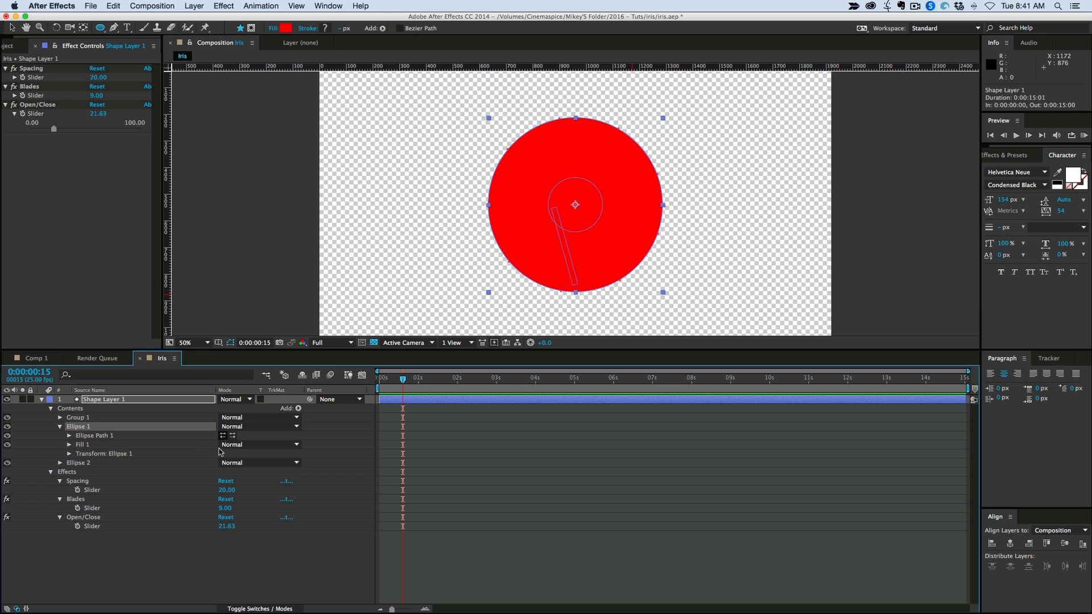
Step: Reduce the Size of Ellipse 1's path to slightly under 600 px and collapse the ellipse
left_click(69, 436)
left_click_drag(230, 448, 208, 452)
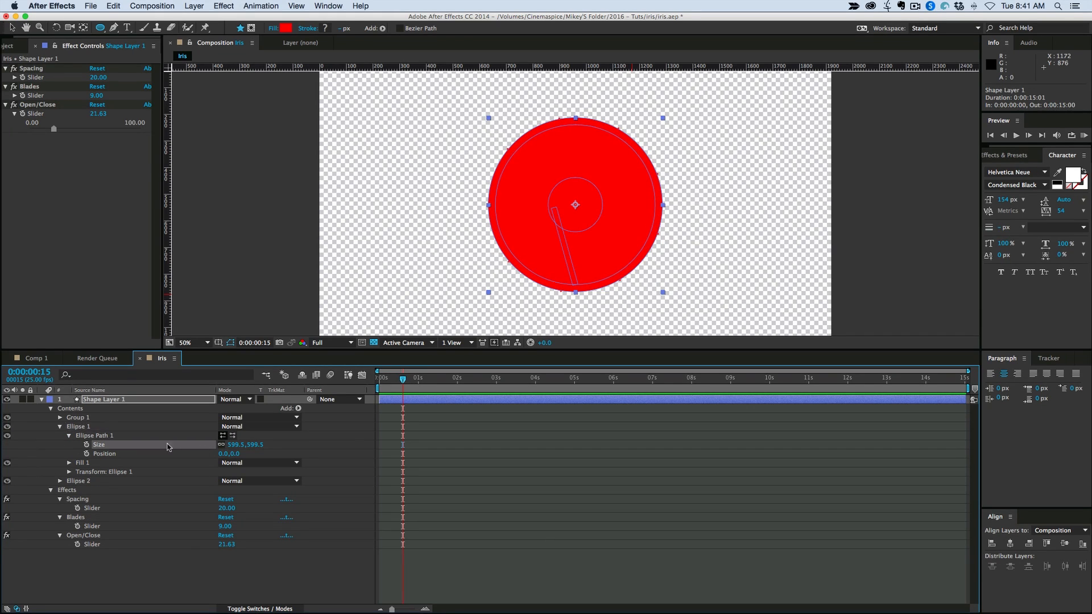
left_click(60, 426)
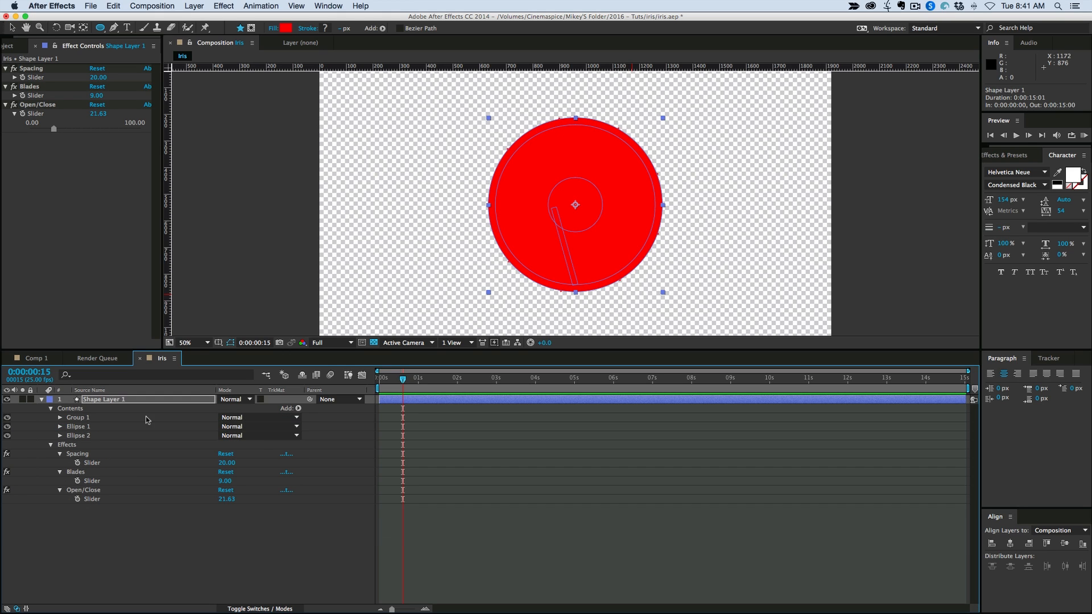
Step: Add Merge Paths to the layer's Contents, place it directly below Ellipse 1, and hide Ellipse 2
left_click(68, 410)
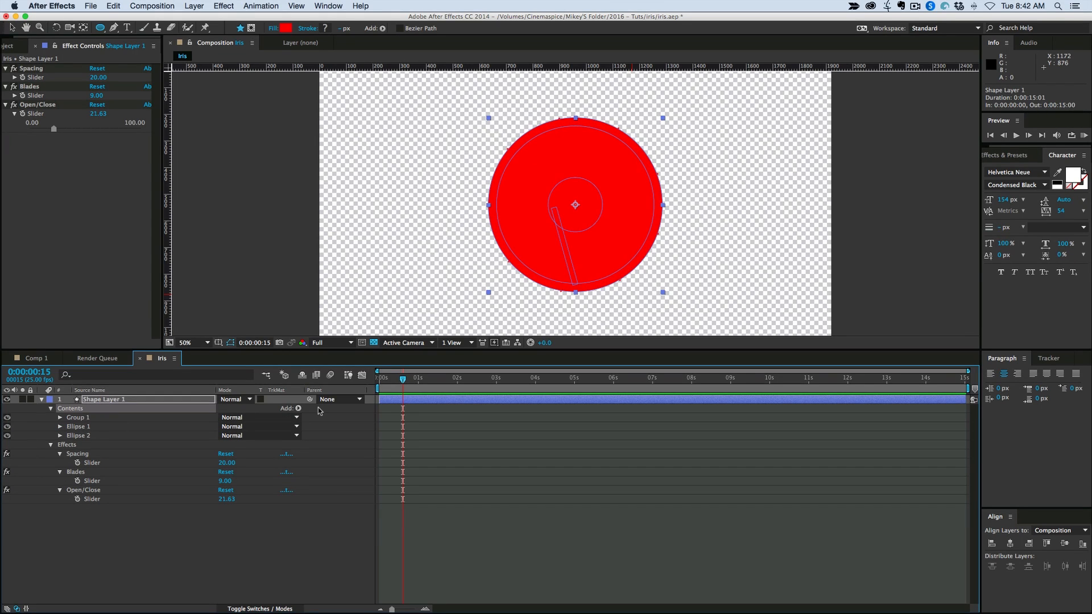
left_click(299, 409)
left_click(337, 514)
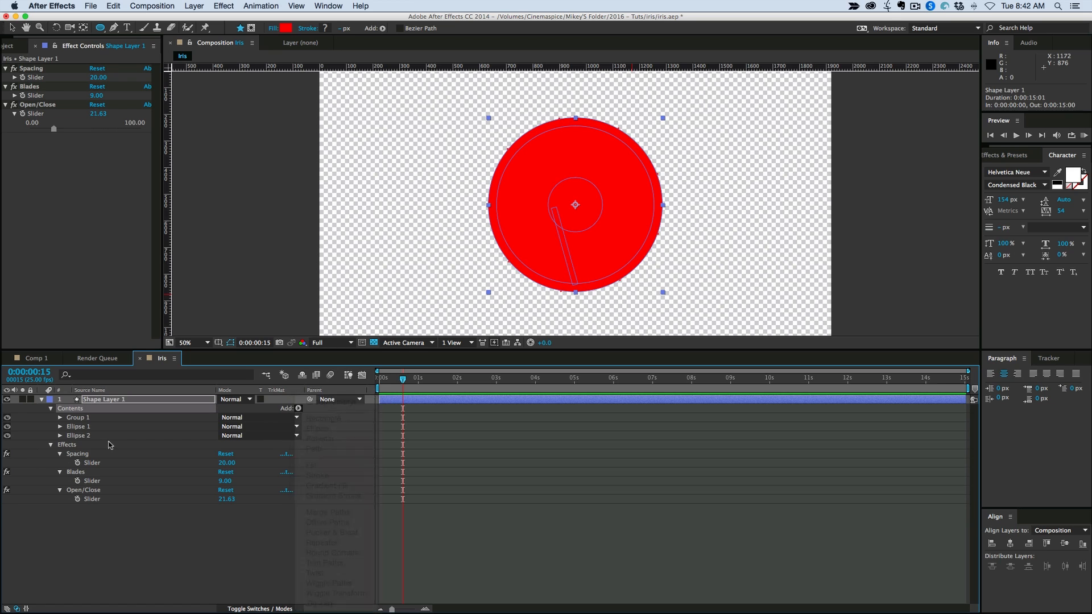
left_click_drag(83, 448, 94, 434)
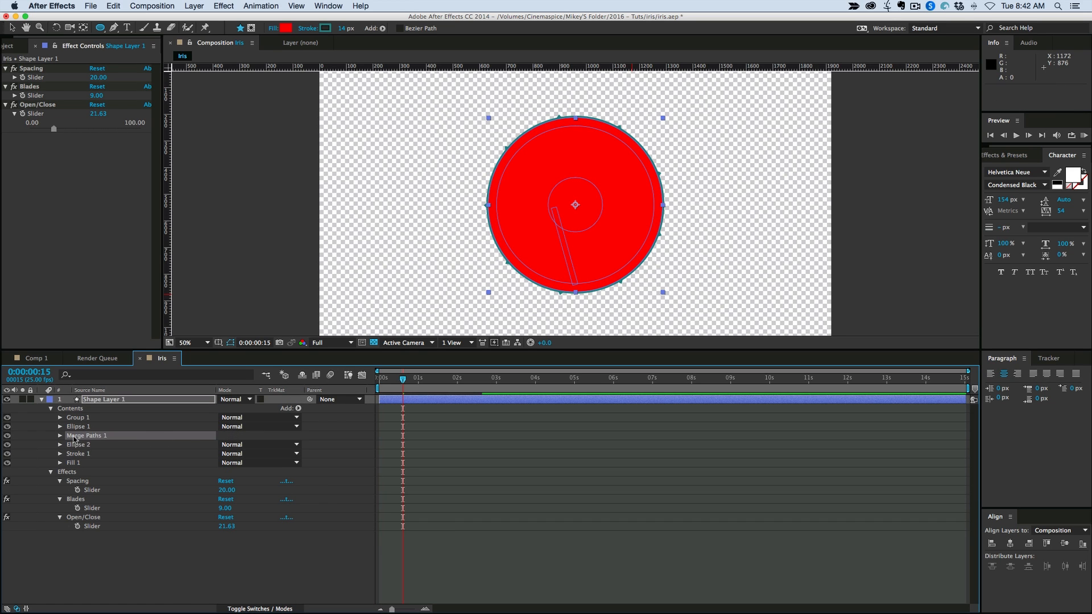
left_click(6, 445)
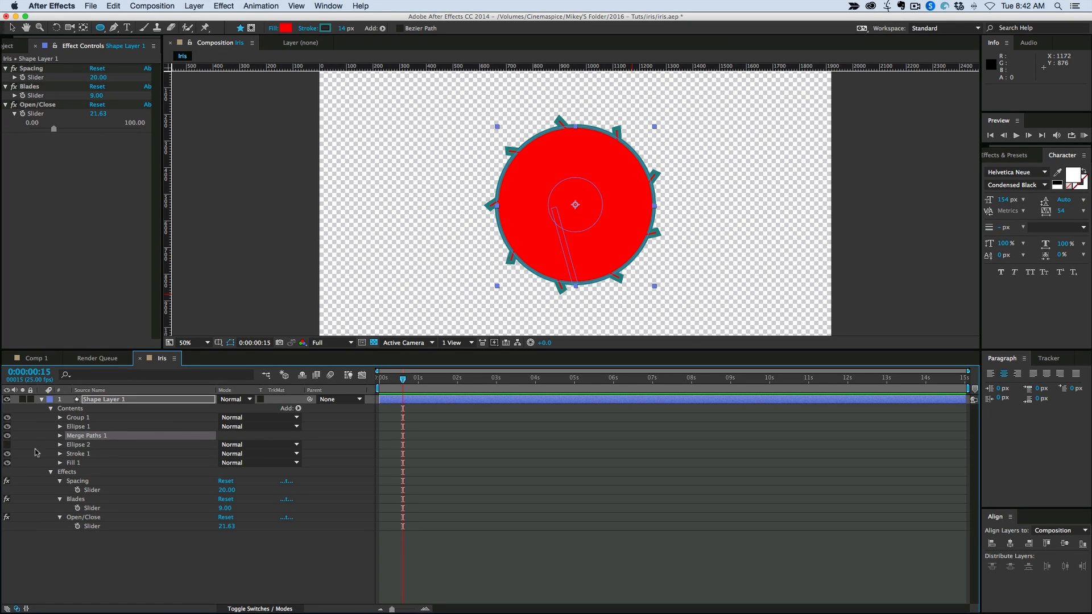
Step: Set the mode of Merge Paths 1 to Intersect and delete the Stroke 1 added with it
left_click(60, 436)
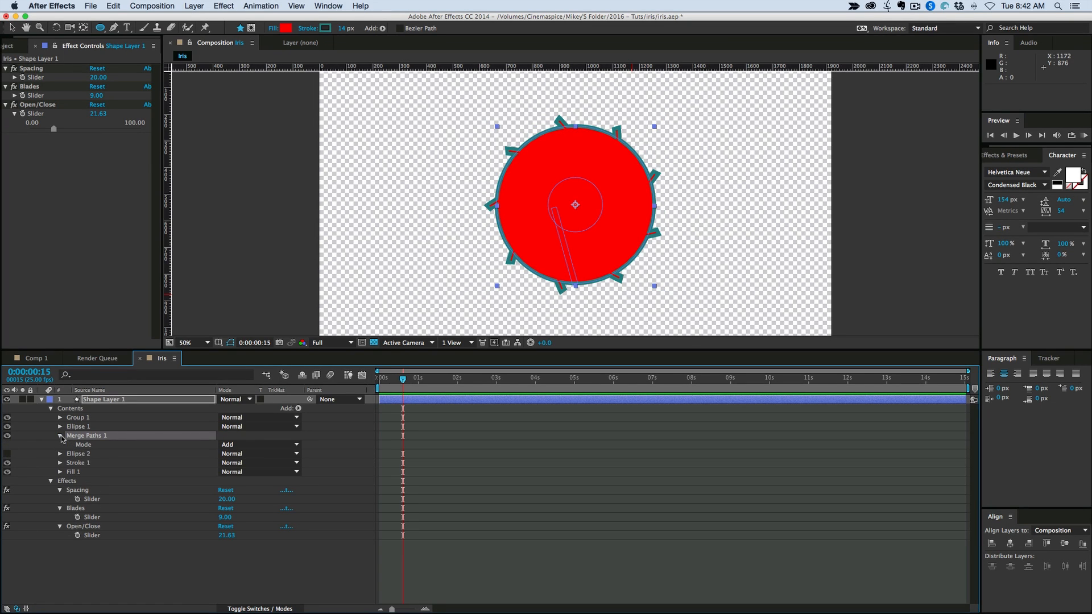
left_click(245, 445)
left_click(262, 486)
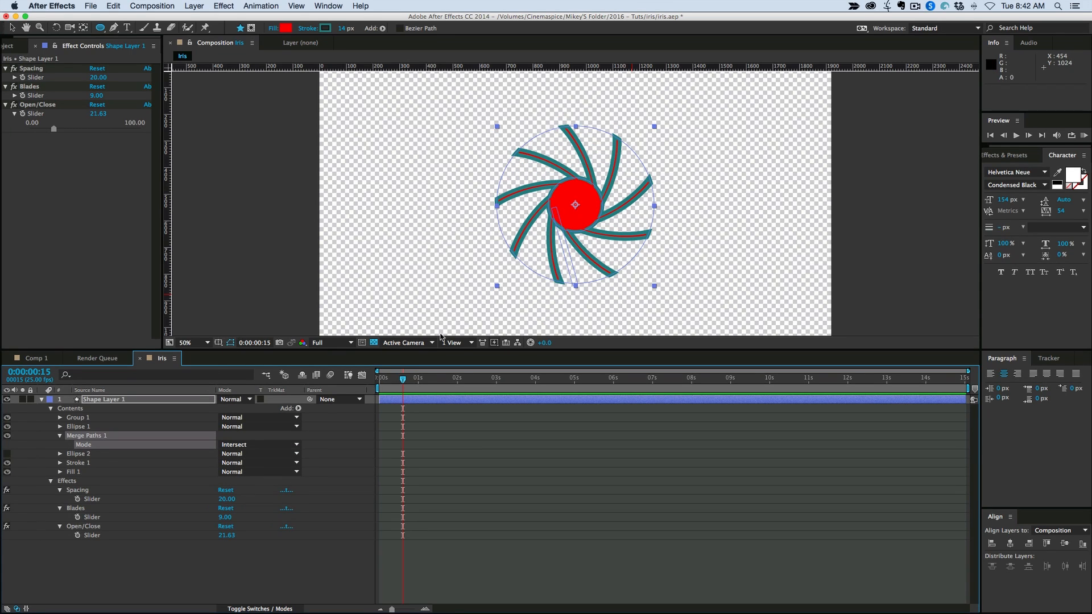
left_click(76, 465)
key("Delete")
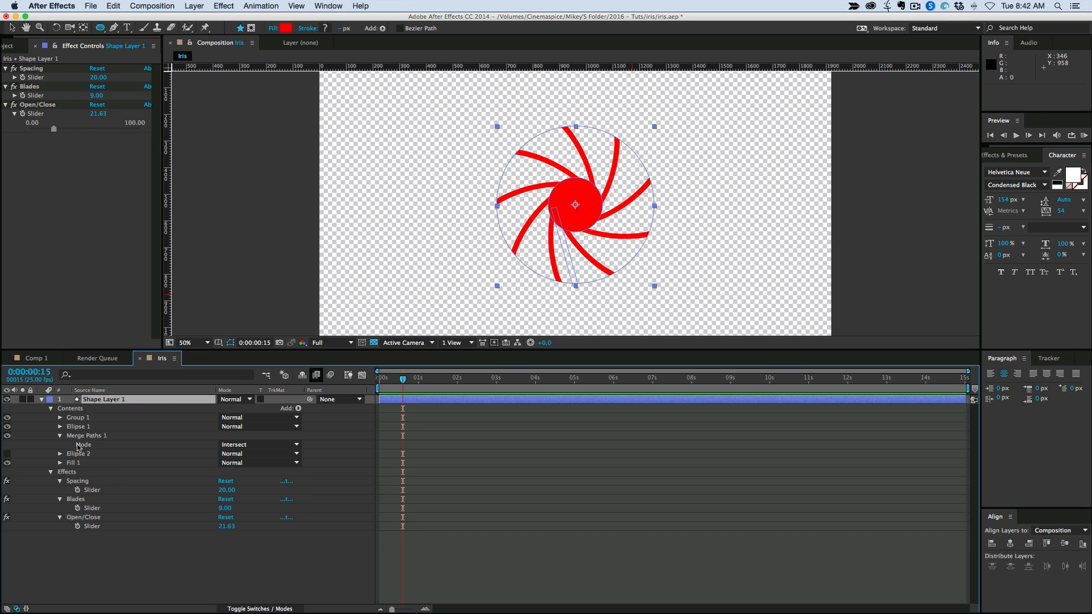
Step: Duplicate Merge Paths 1, place the copy directly below Ellipse 2, and make Ellipse 2 visible
left_click(59, 435)
left_click(88, 436)
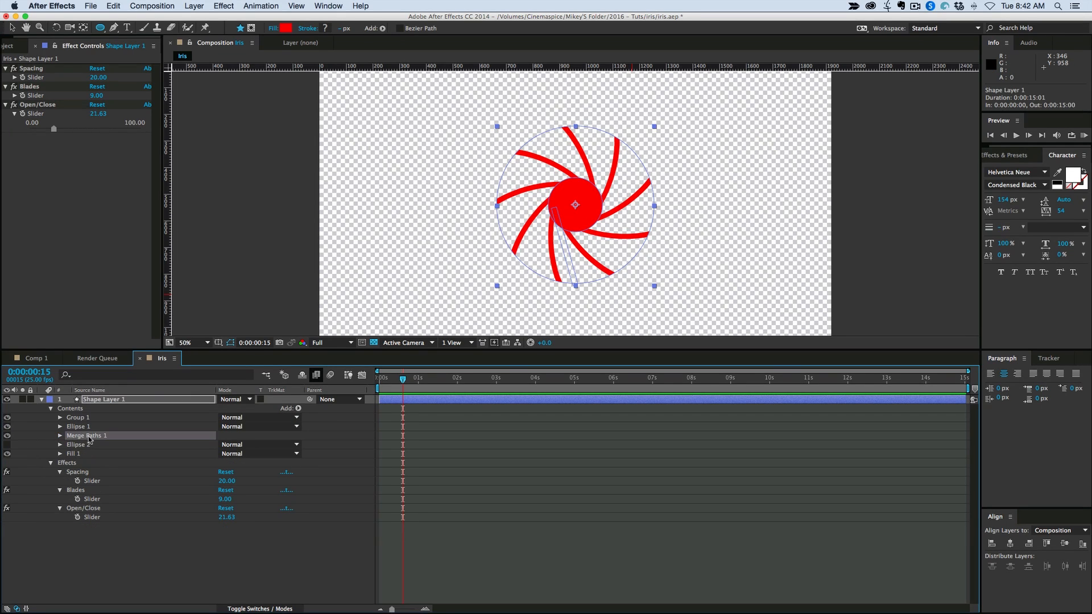
key("super+d")
left_click_drag(84, 448, 86, 462)
left_click(7, 445)
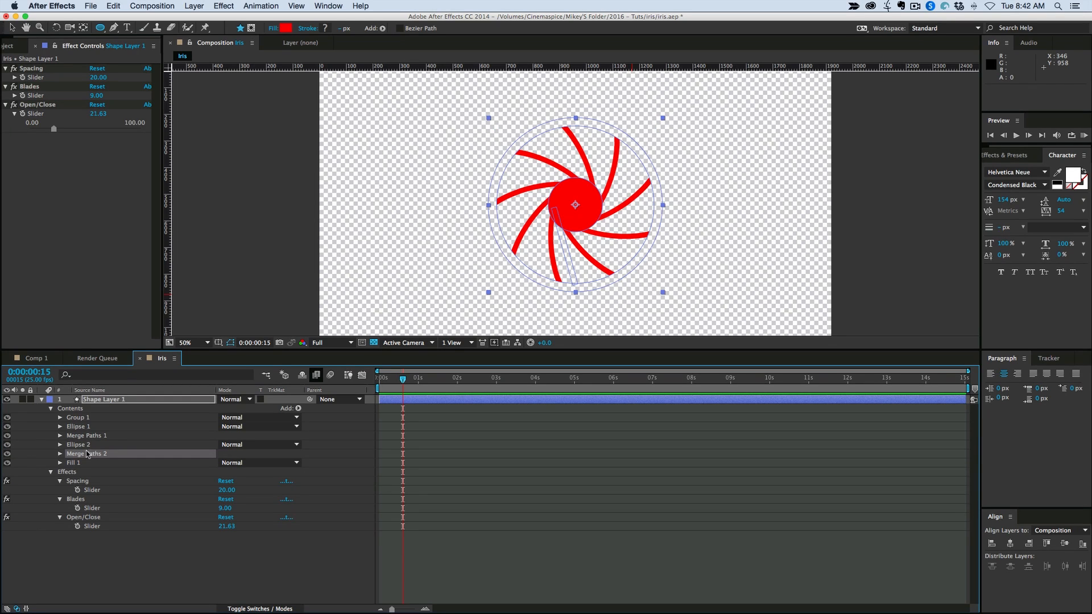
Step: Set the mode of Merge Paths 2 to Exclude Intersections and collapse its properties
left_click(60, 454)
left_click(259, 463)
left_click(250, 466)
left_click(250, 467)
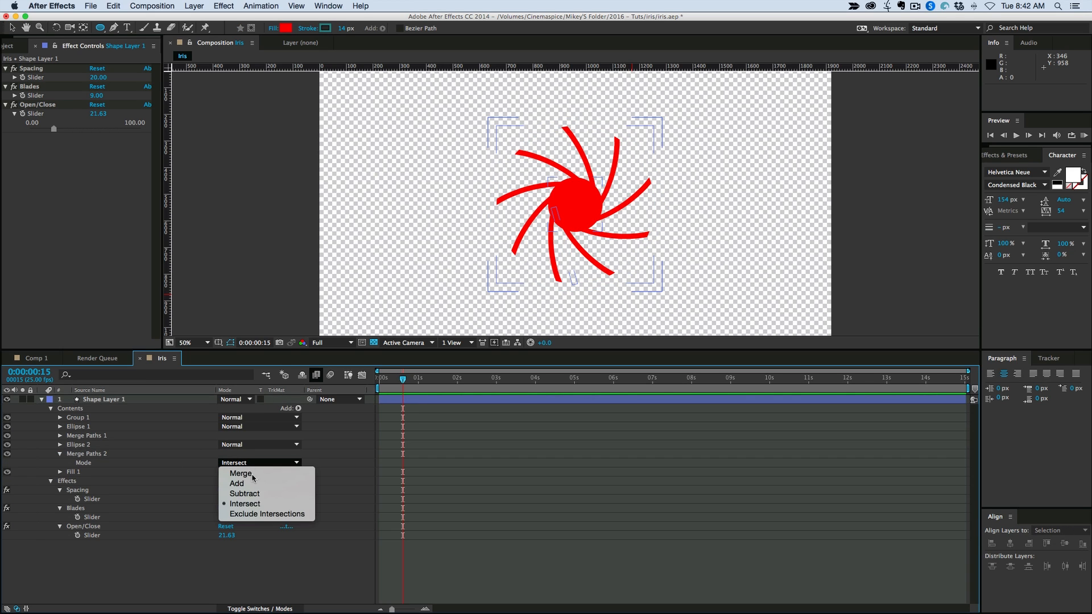
left_click(247, 514)
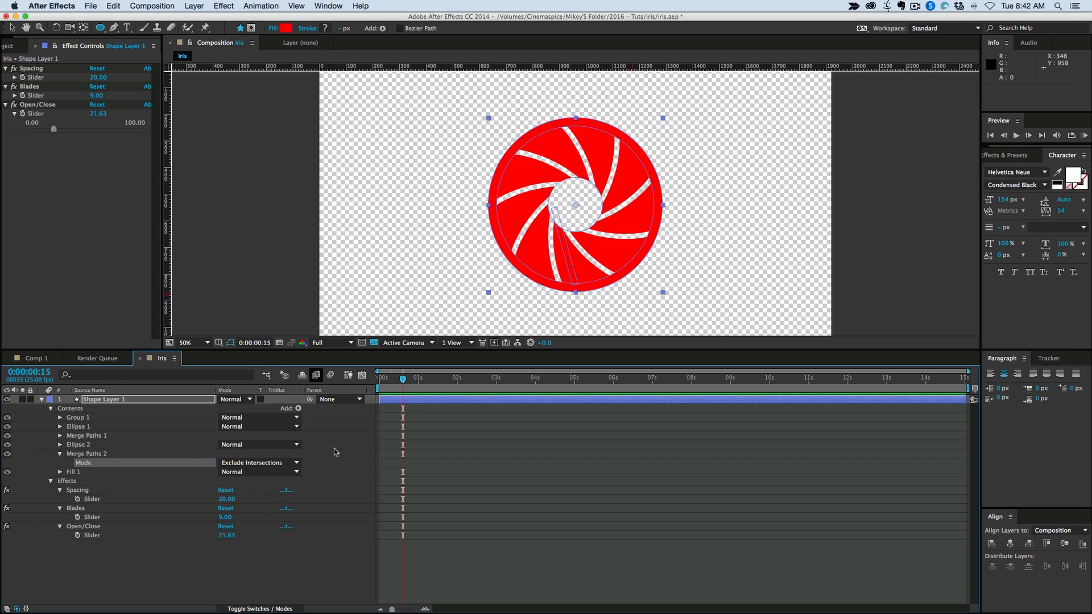
left_click(61, 453)
Step: Raise the Open/Close slider to 50.96 and add a Color Control effect to Shape Layer 1
left_click(414, 401)
left_click_drag(54, 128, 84, 142)
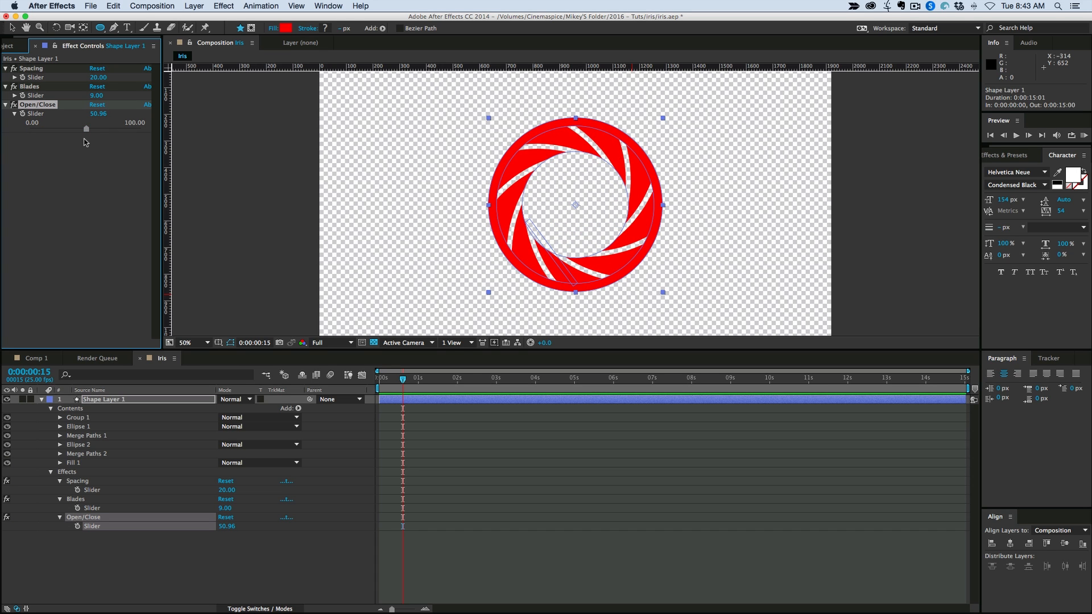
left_click(421, 404)
left_click(220, 5)
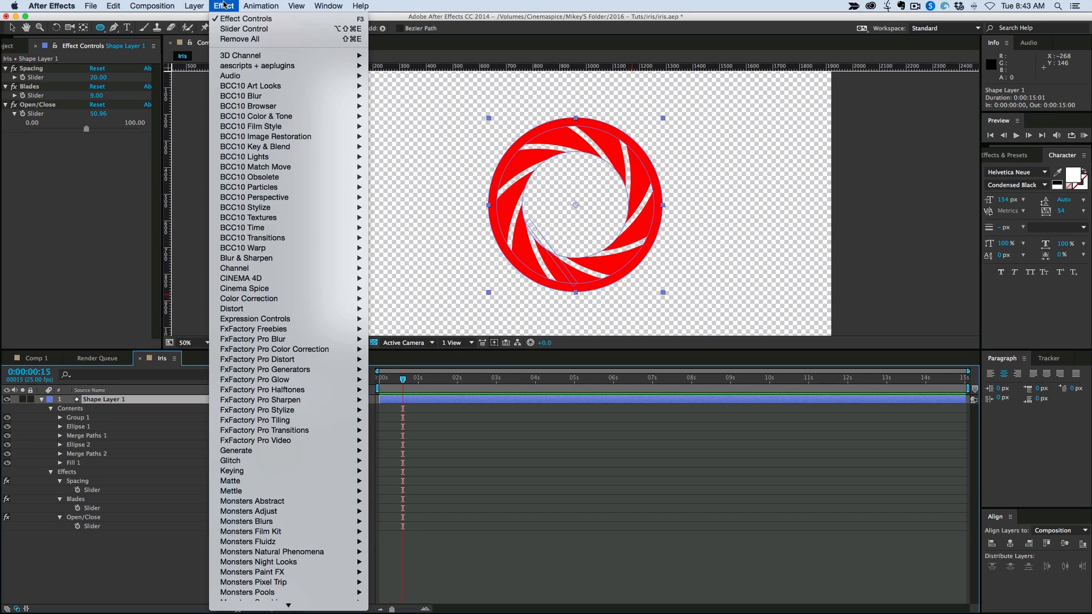
mouse_move(264, 319)
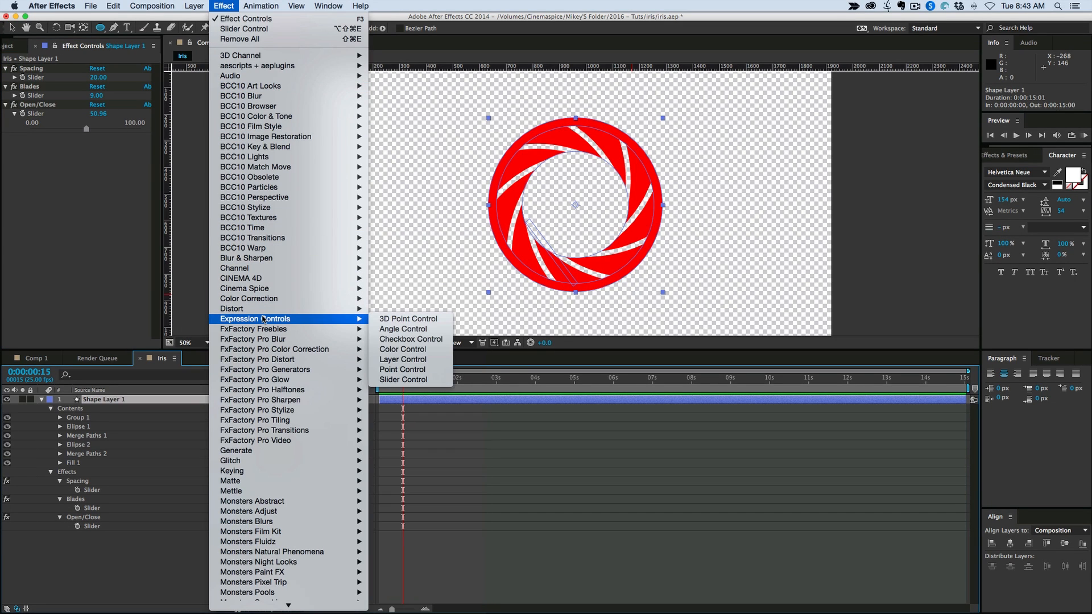
left_click(403, 350)
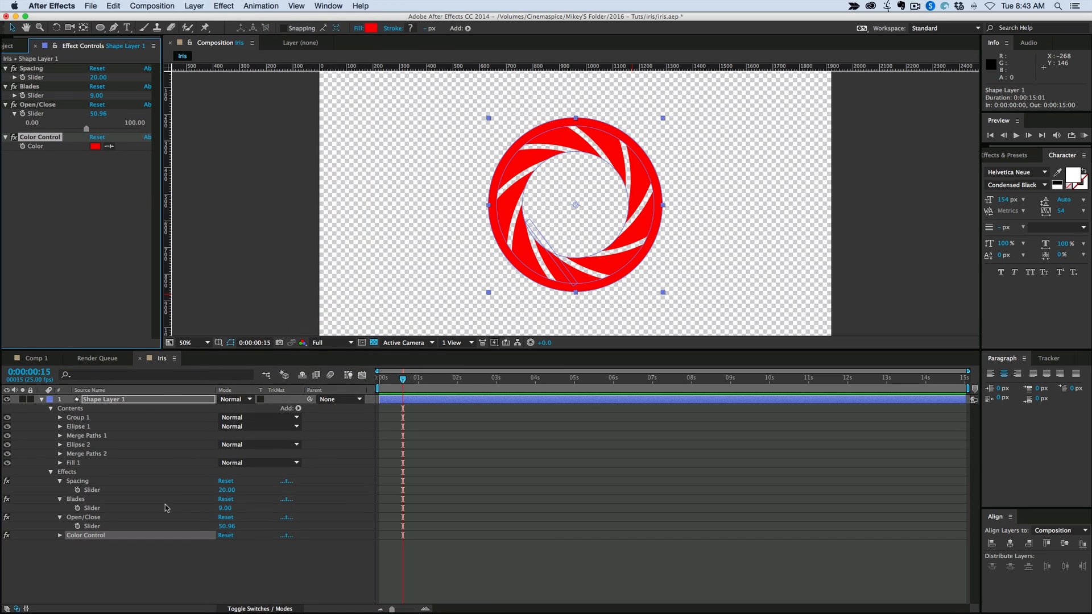
Step: Link Fill 1's Color to the Color Control effect's Color with an expression
left_click(60, 463)
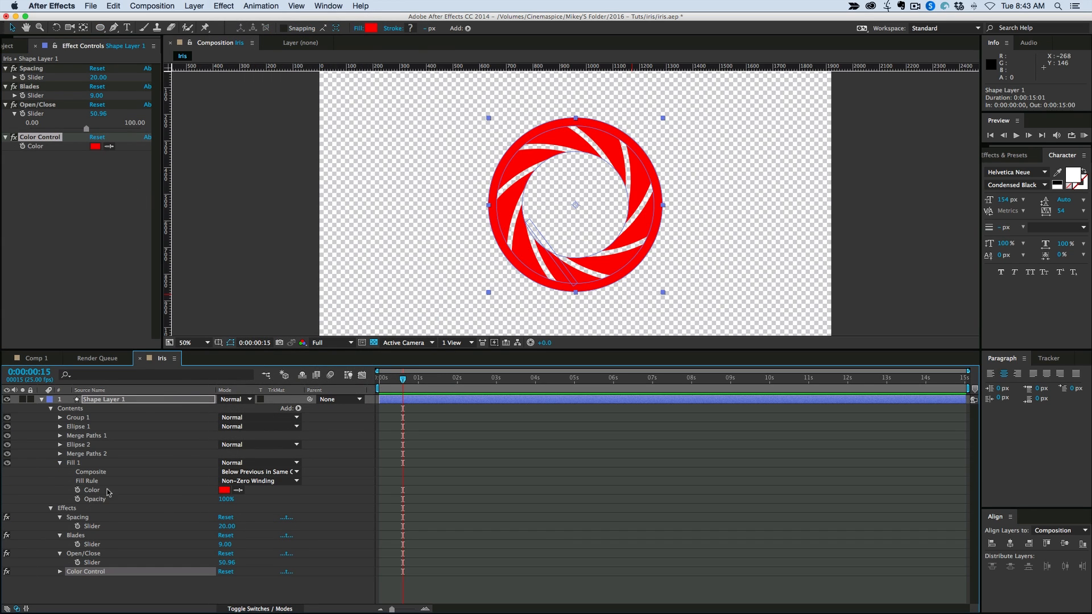
left_click(78, 491, "alt")
left_click_drag(248, 499, 41, 149)
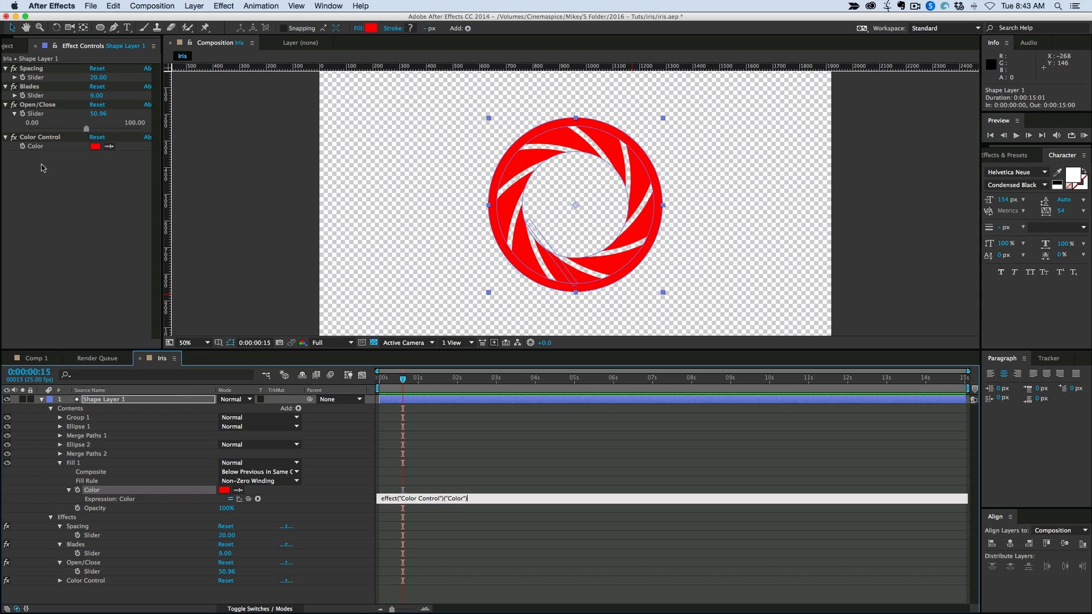
Step: Try other colors on the Color Control without keeping the change
left_click(95, 147)
left_click_drag(242, 377, 254, 348)
left_click_drag(273, 385, 278, 299)
left_click(352, 307)
left_click(51, 137)
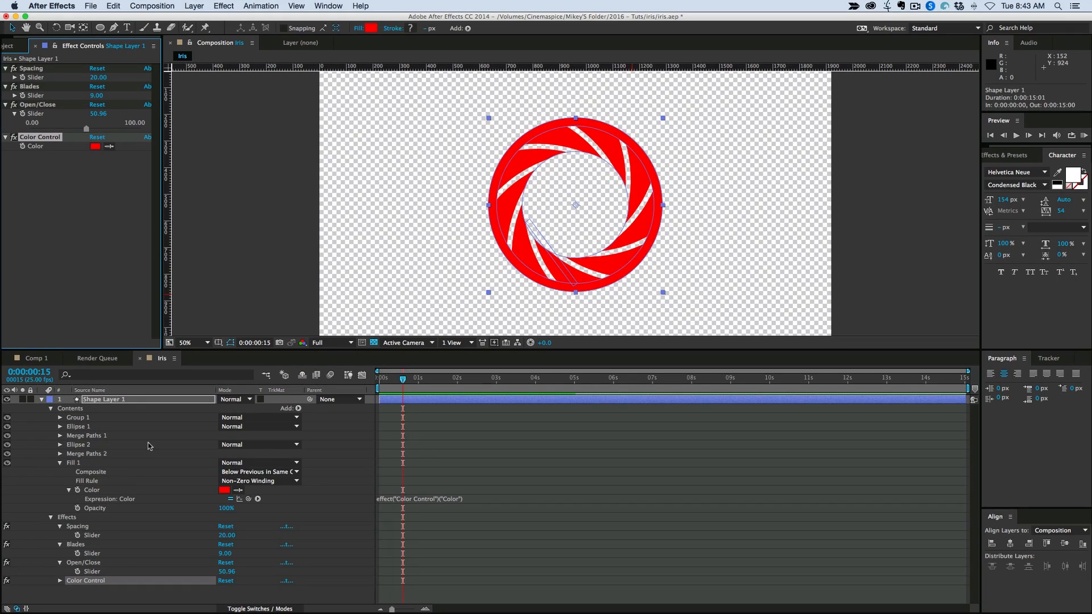
Step: Set Blades to 7, Spacing to 11 and Open/Close to 81.73, and collapse Fill 1
left_click(97, 95)
type("7")
key("Return")
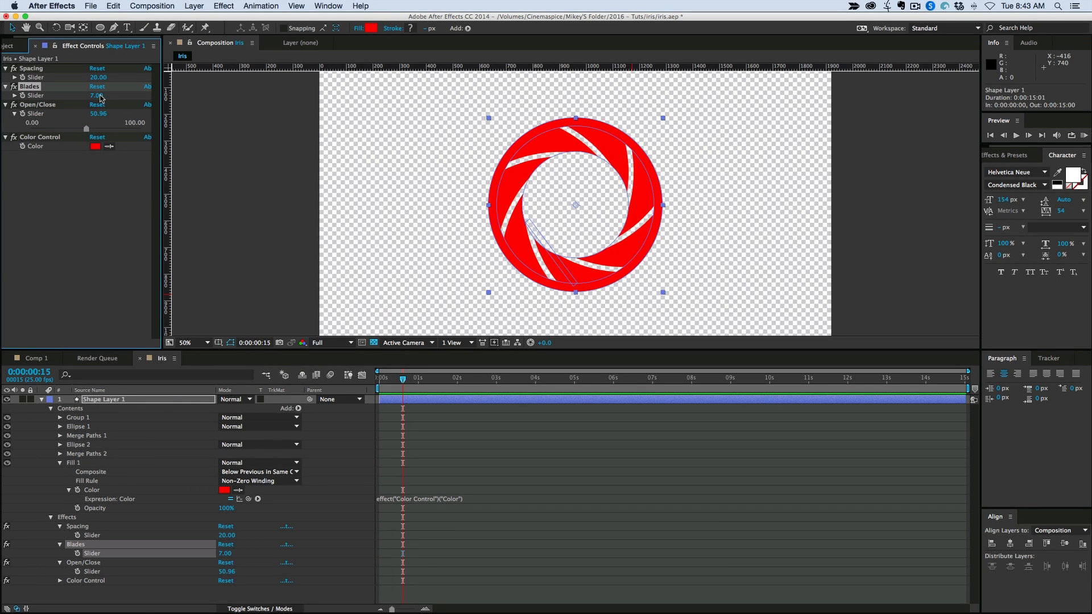
left_click_drag(100, 78, 121, 131)
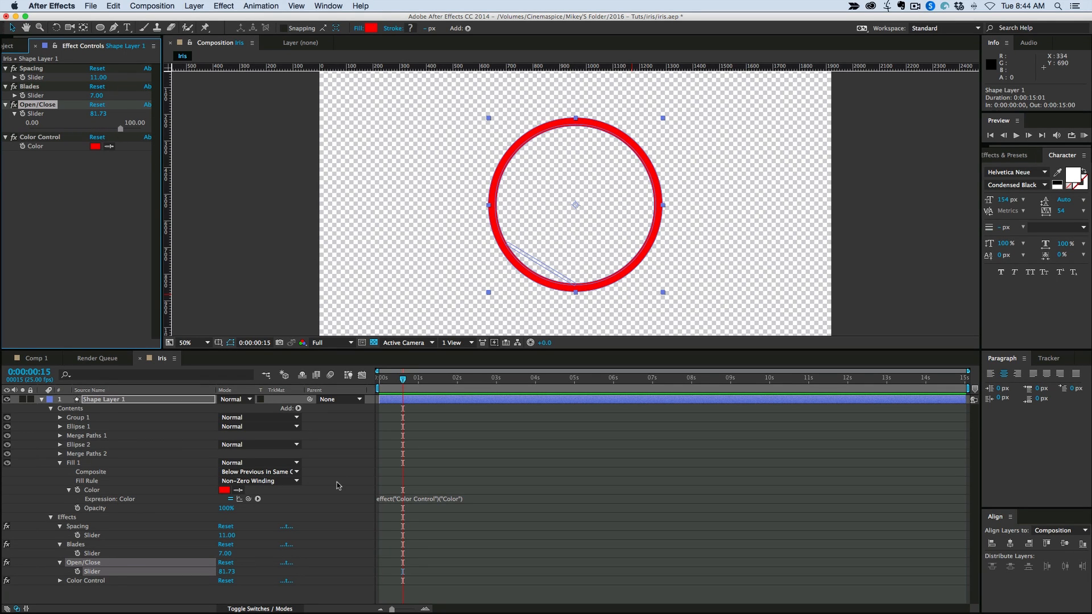
left_click(60, 463)
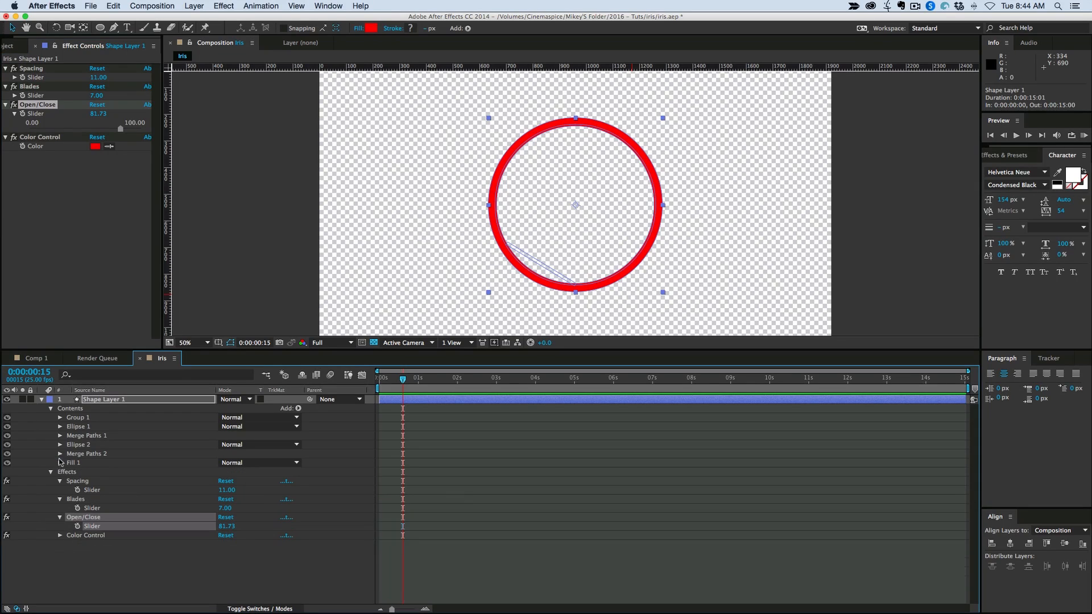
Step: Change the maximum output in the center ellipse path's Size expression to 600
left_click(61, 419)
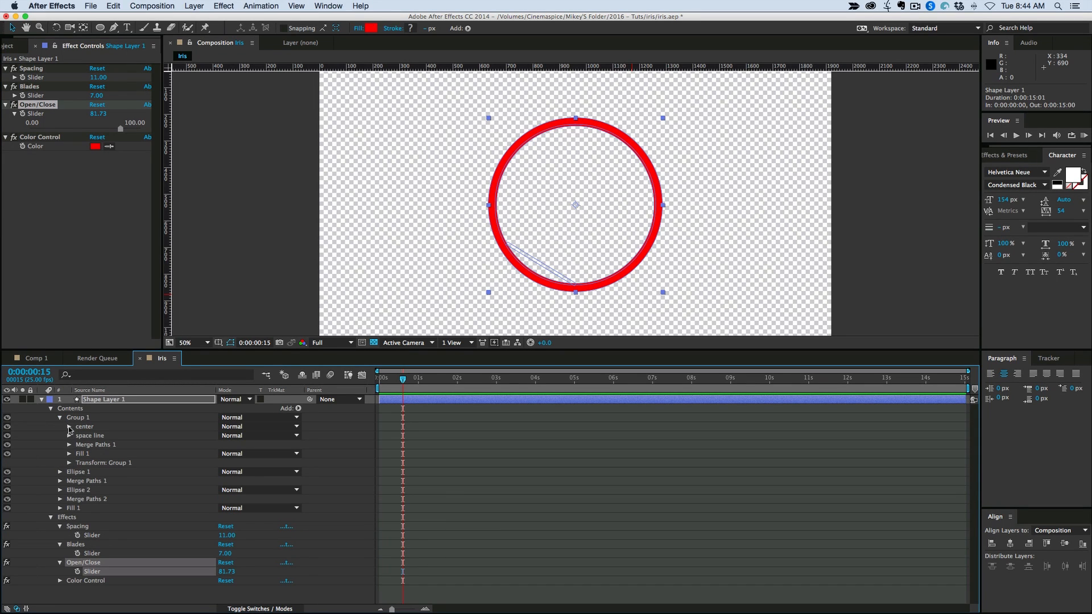
left_click(69, 427)
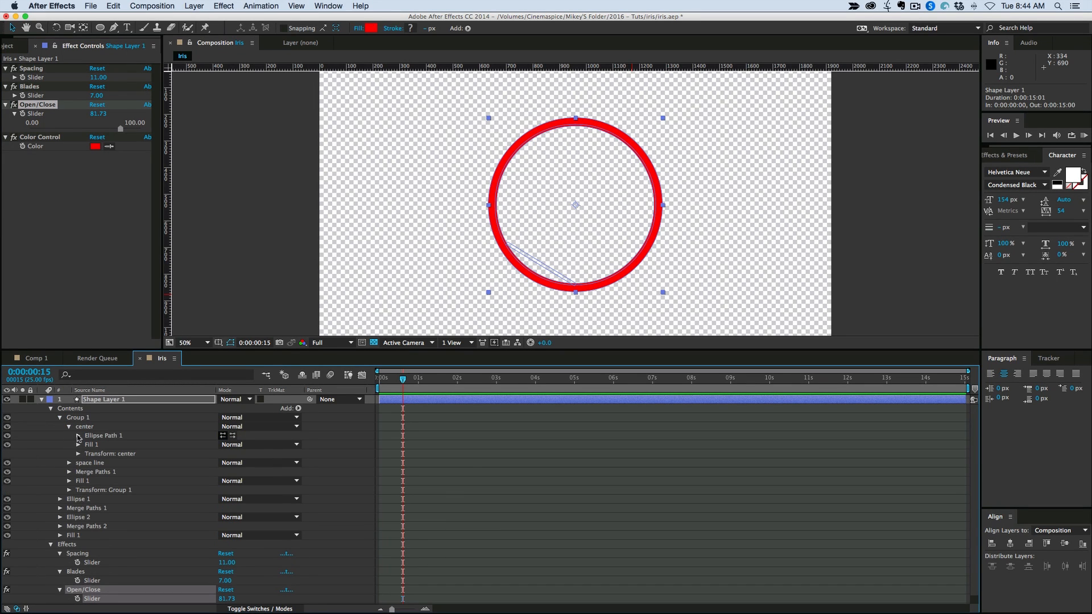
left_click(78, 436)
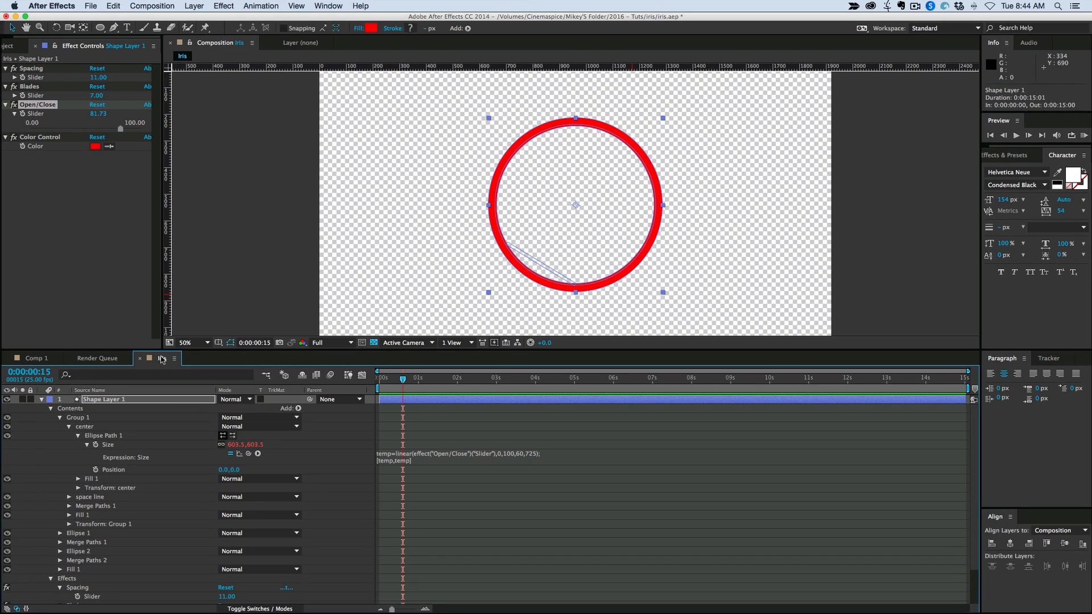
left_click(535, 458)
left_click(538, 457)
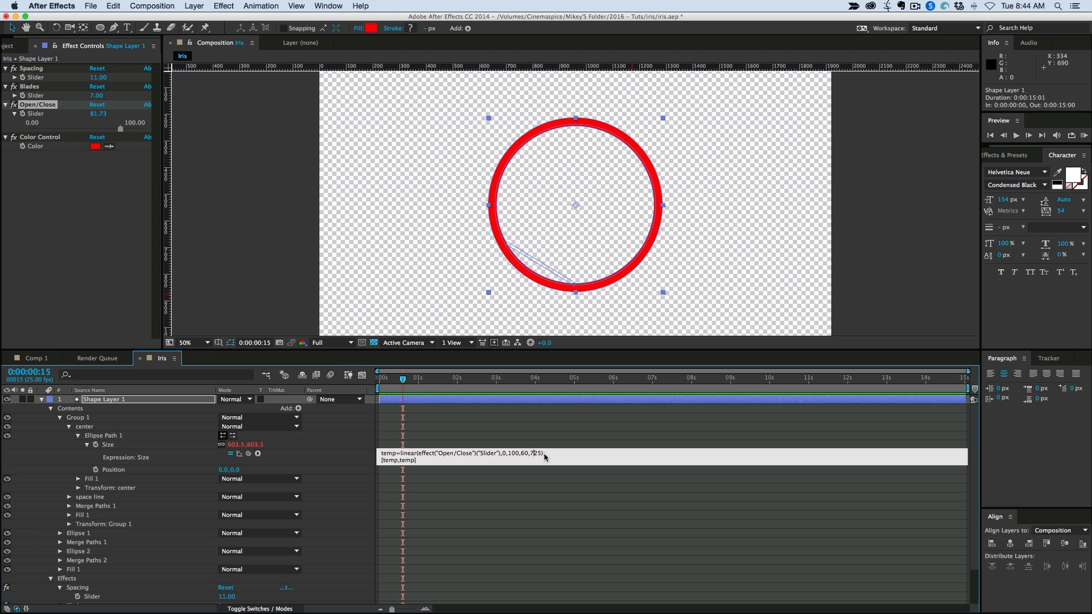
left_click_drag(533, 455, 561, 452)
key("Right")
left_click(563, 444)
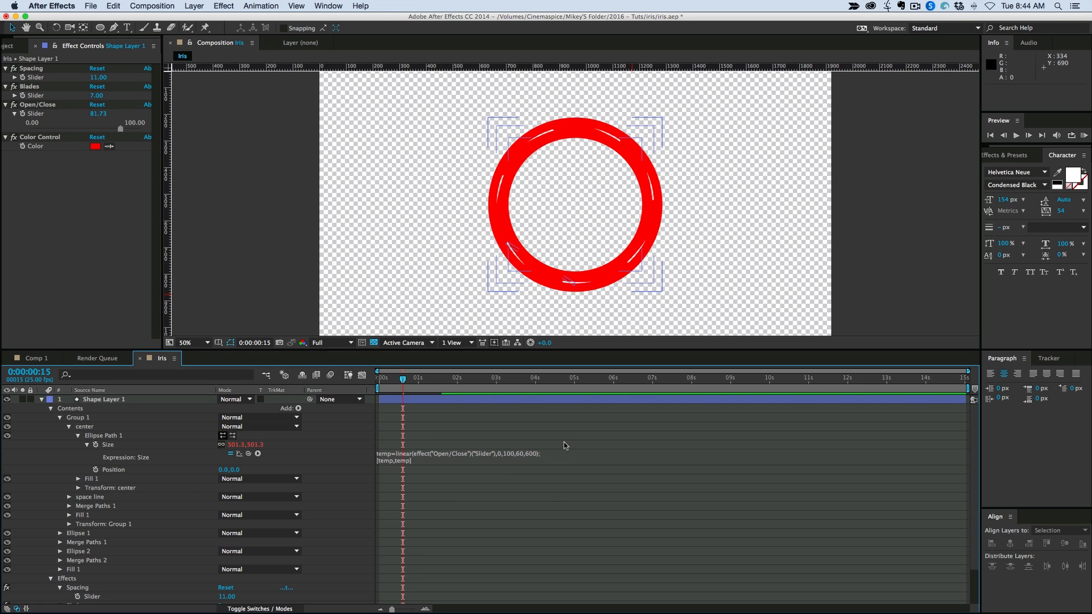
Step: Change the end value of the space line group's Rotation expression to -59
left_click(219, 427)
left_click(69, 497)
scroll(72, 494, "down", 3)
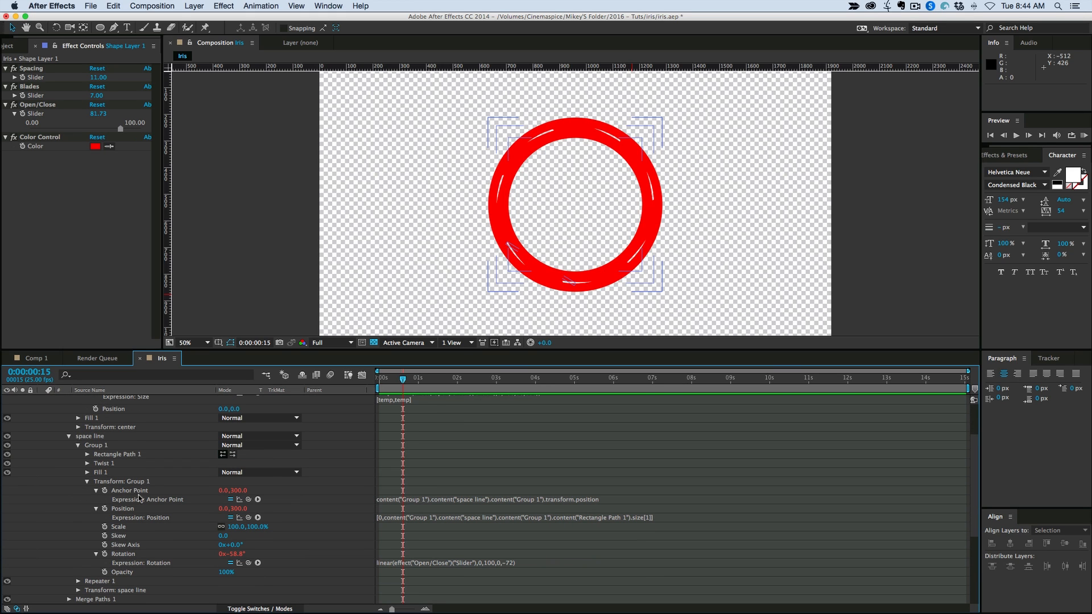
left_click(521, 566)
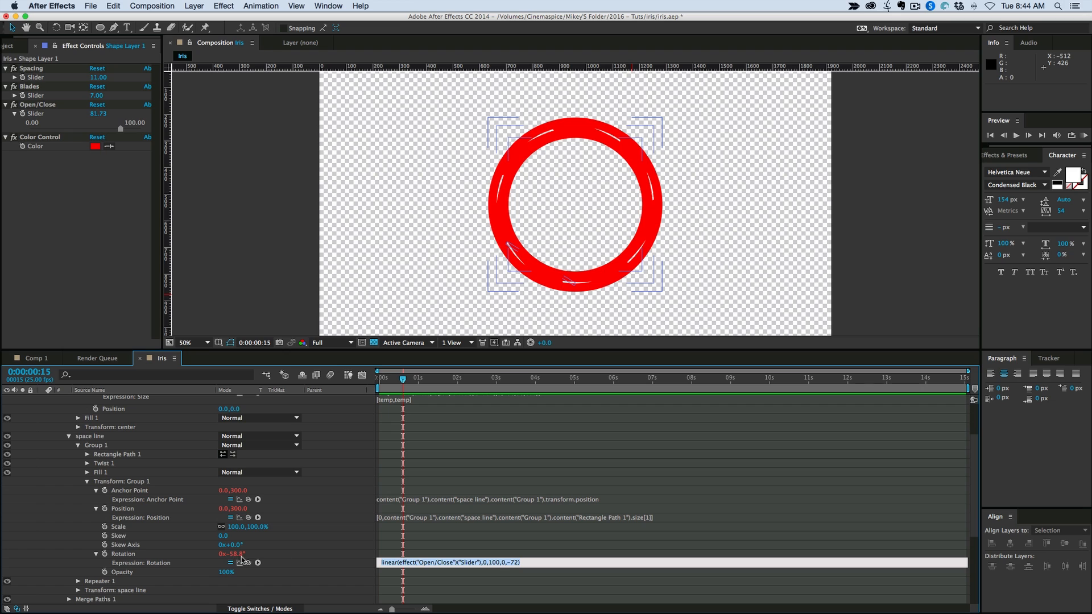
left_click(515, 563)
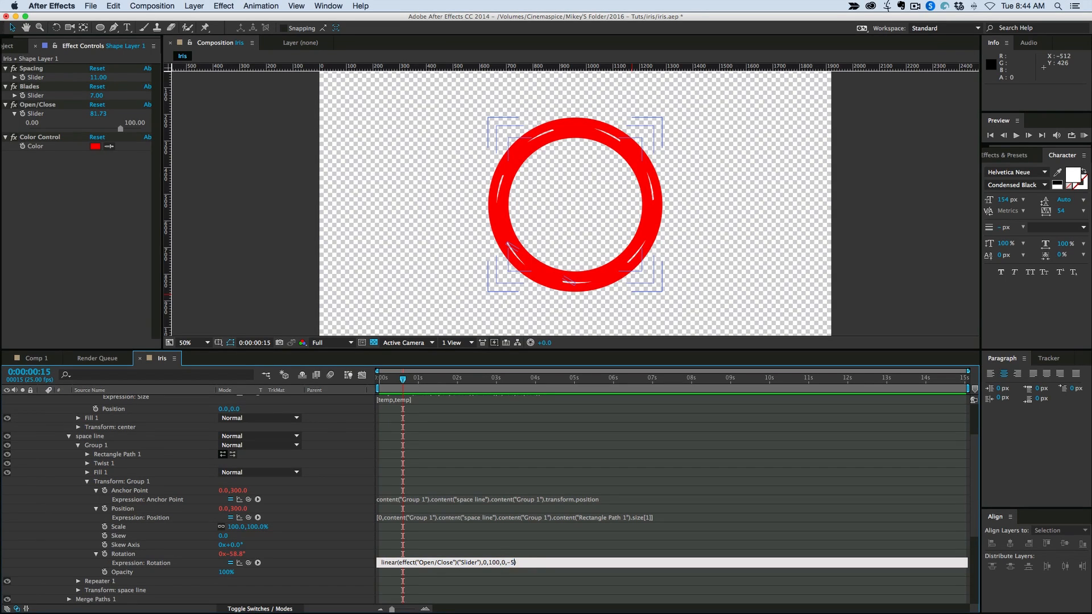
left_click(543, 550)
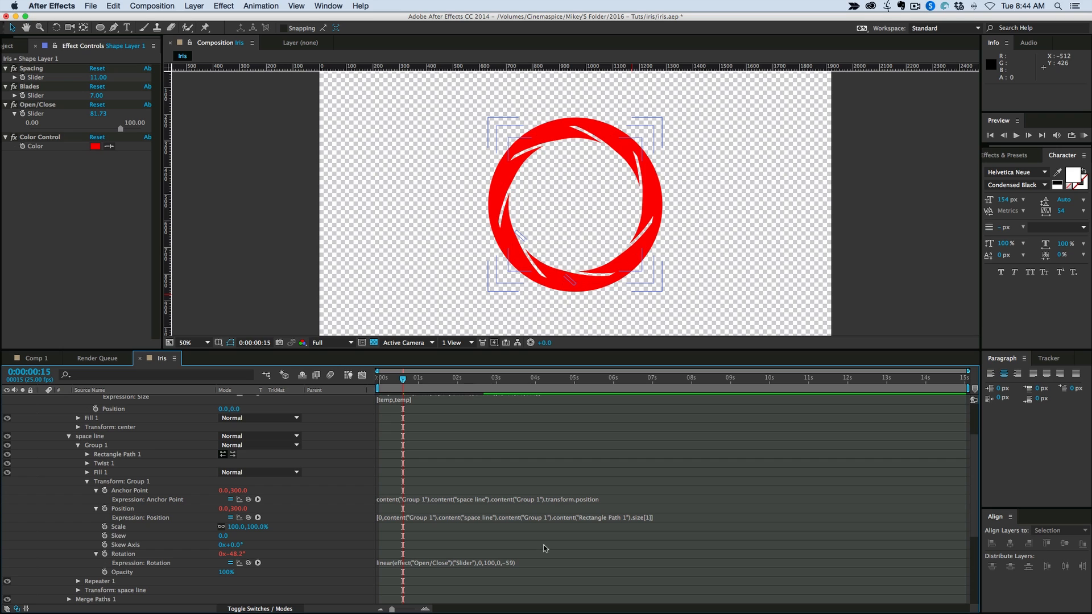
Step: Set Open/Close to 0 and Spacing to 5 to check the iris center when closed
left_click_drag(120, 128, 14, 133)
scroll(585, 204, "up", 6)
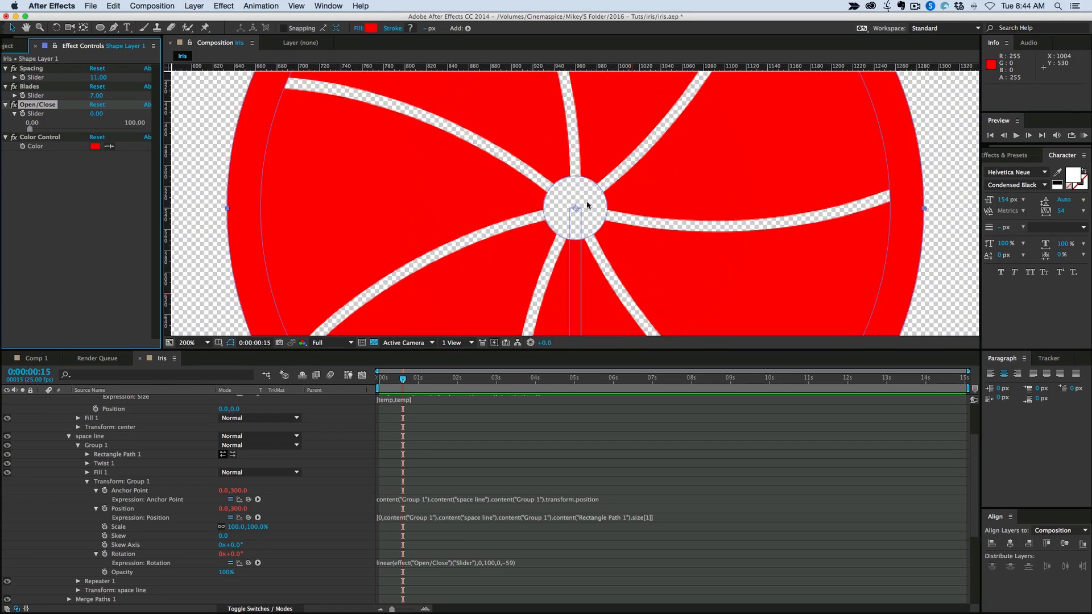
scroll(588, 200, "down", 2)
mouse_move(99, 78)
left_mouse_down()
mouse_move(114, 78)
mouse_move(97, 80)
left_mouse_up()
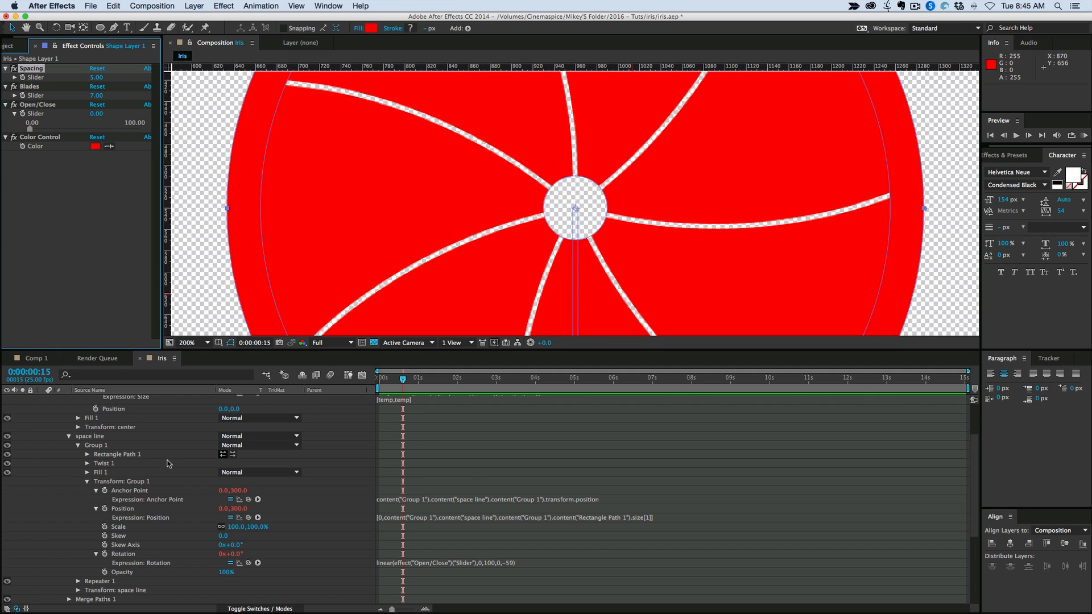
scroll(169, 464, "up", 3)
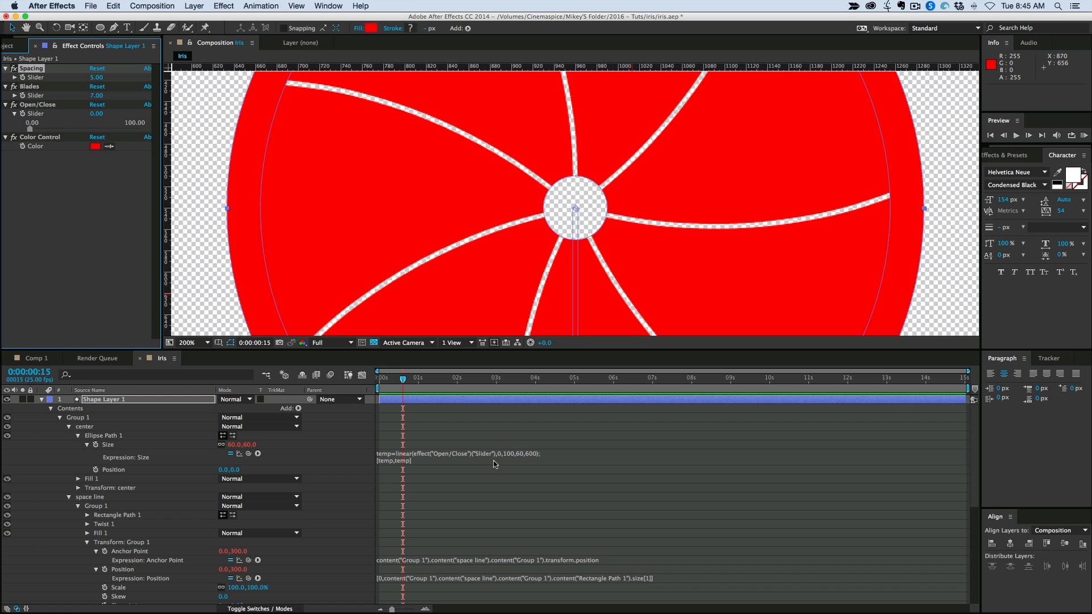
Step: Try Spacing values of 20 and 30 with the iris closed
left_click(95, 77)
type("20")
key("Return")
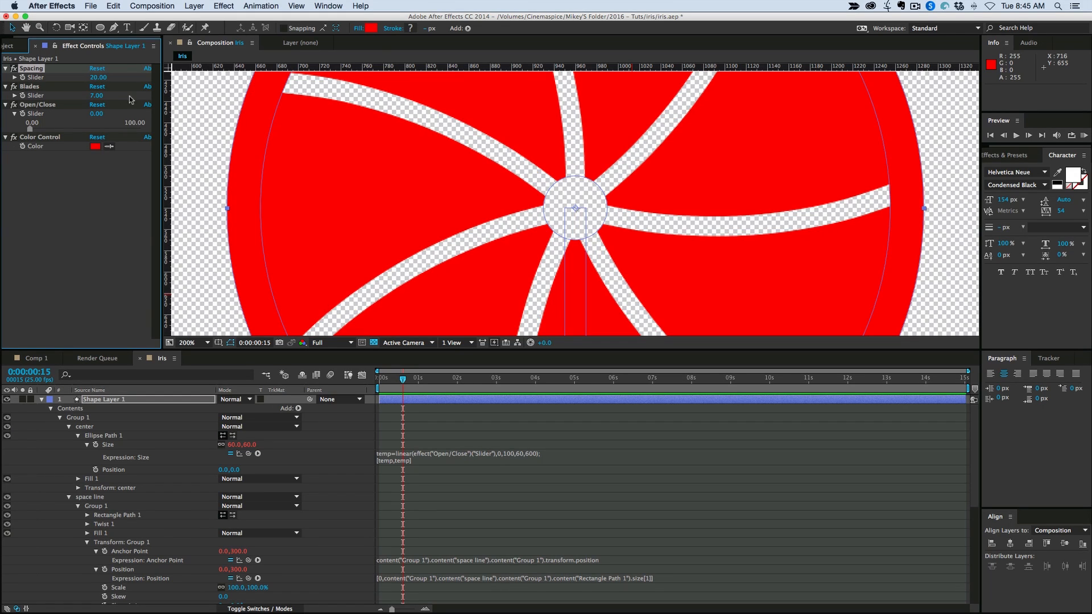
left_click_drag(100, 80, 105, 80)
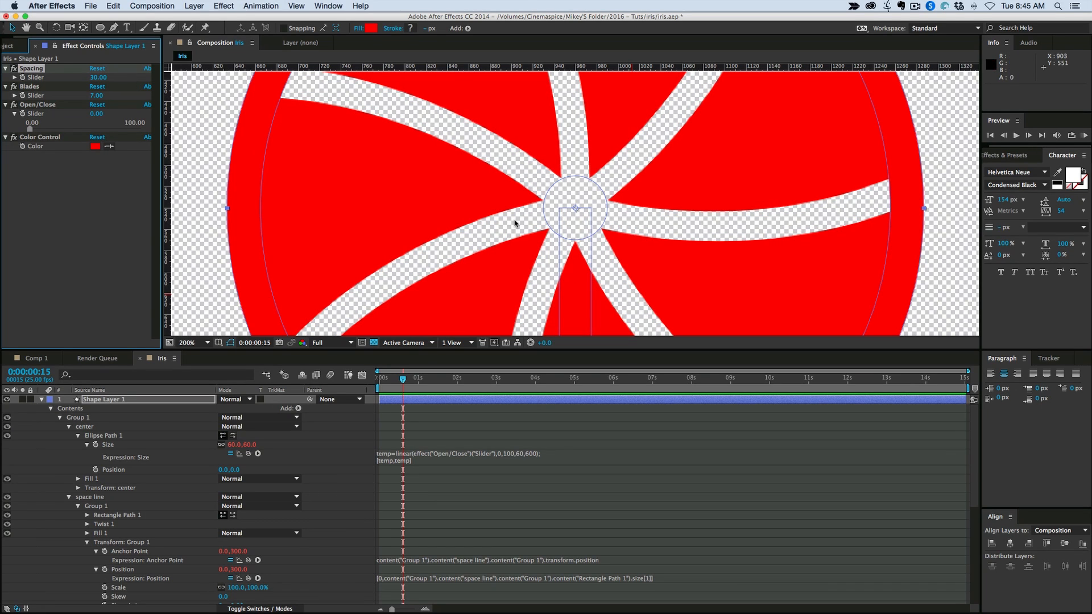
Step: Replace the minimum of 60 in the center ellipse's Size expression with the Spacing slider multiplied by 2
left_click(515, 457)
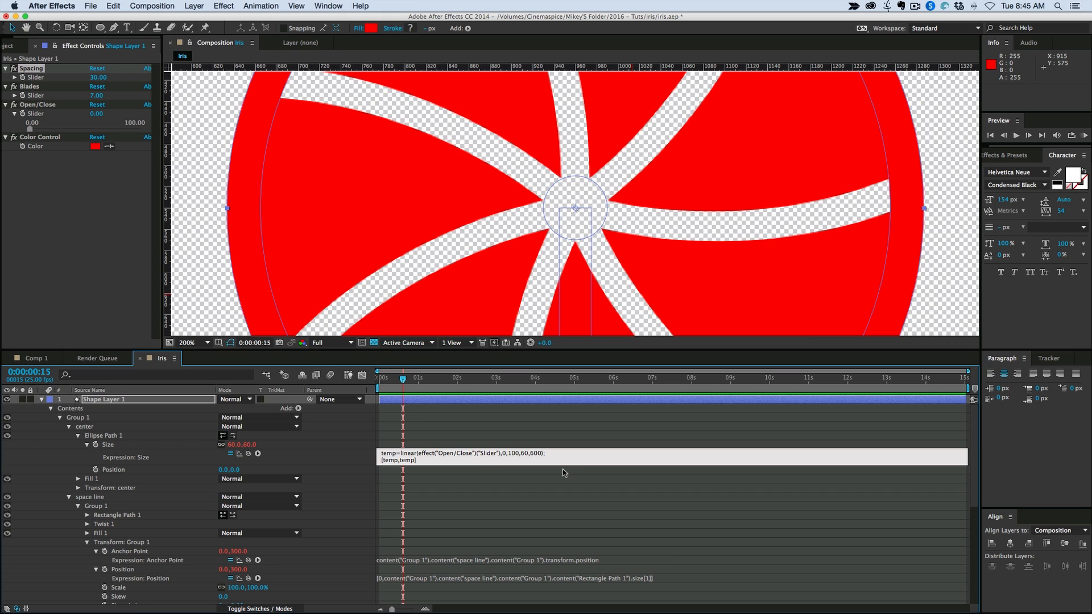
left_click(528, 454)
left_click_drag(249, 454, 42, 81)
type("/")
key("BackSpace")
type("*2")
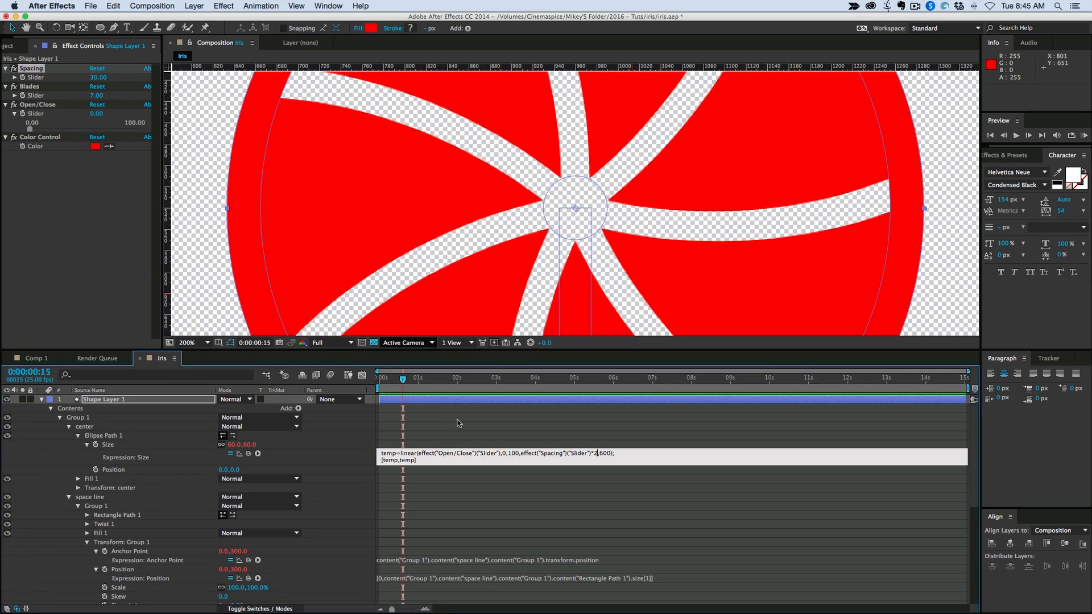
left_click(449, 418)
Step: Set Spacing to 10 and Open/Close to 59.13
left_click_drag(102, 77, 88, 80)
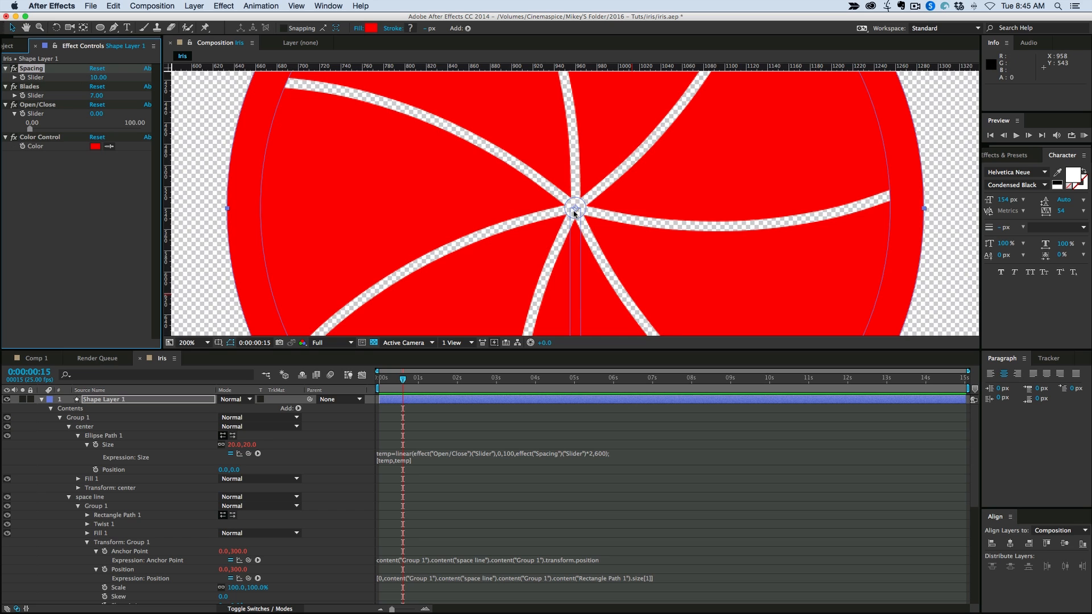
scroll(574, 214, "down", 2)
left_click(343, 221)
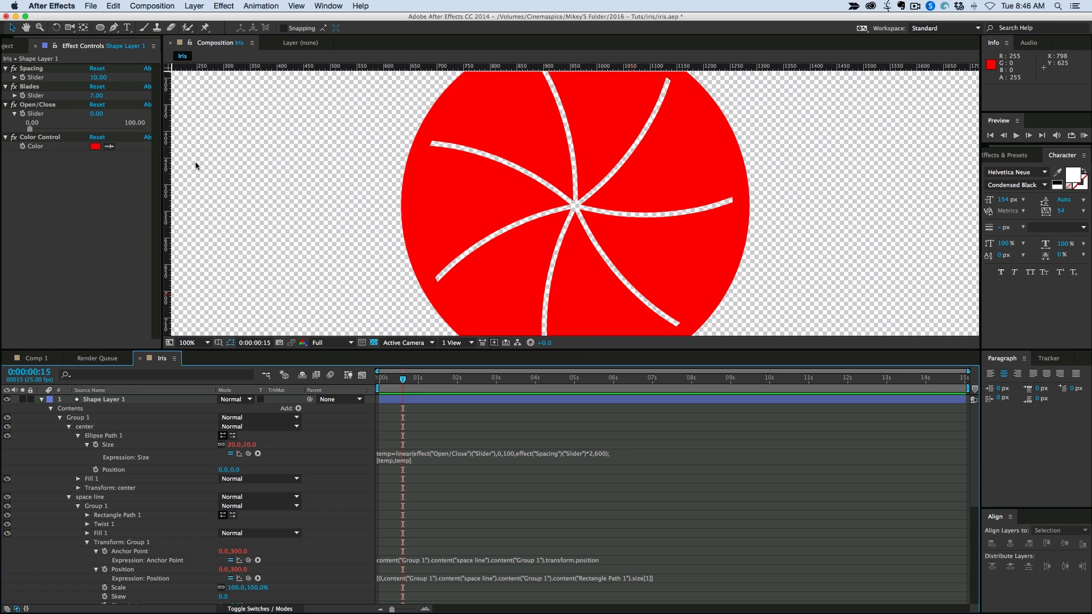
left_click_drag(31, 129, 98, 135)
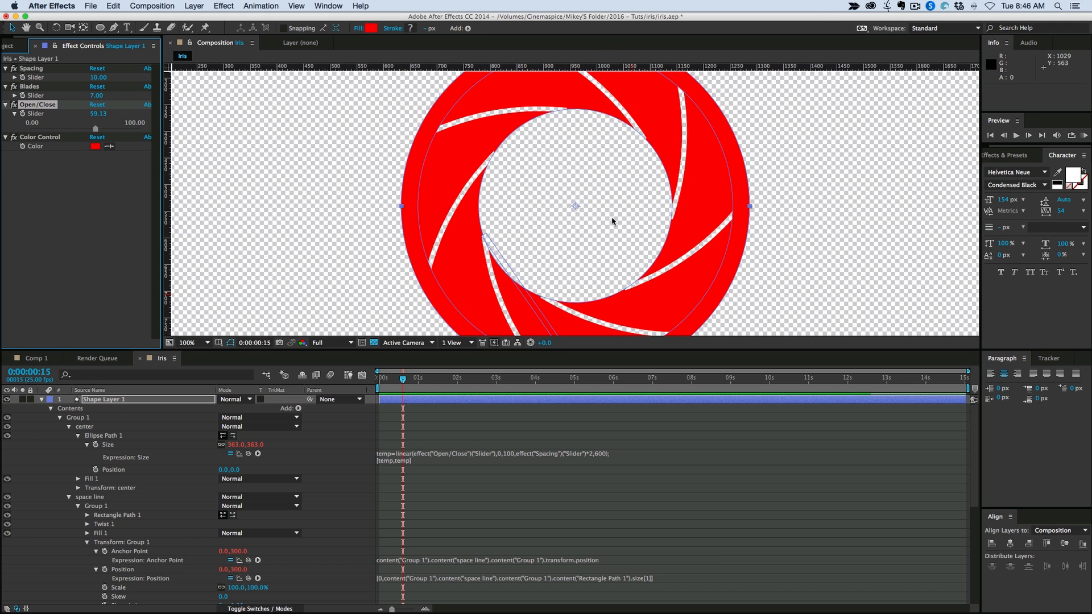
key("comma")
key("comma")
key("comma")
key("comma")
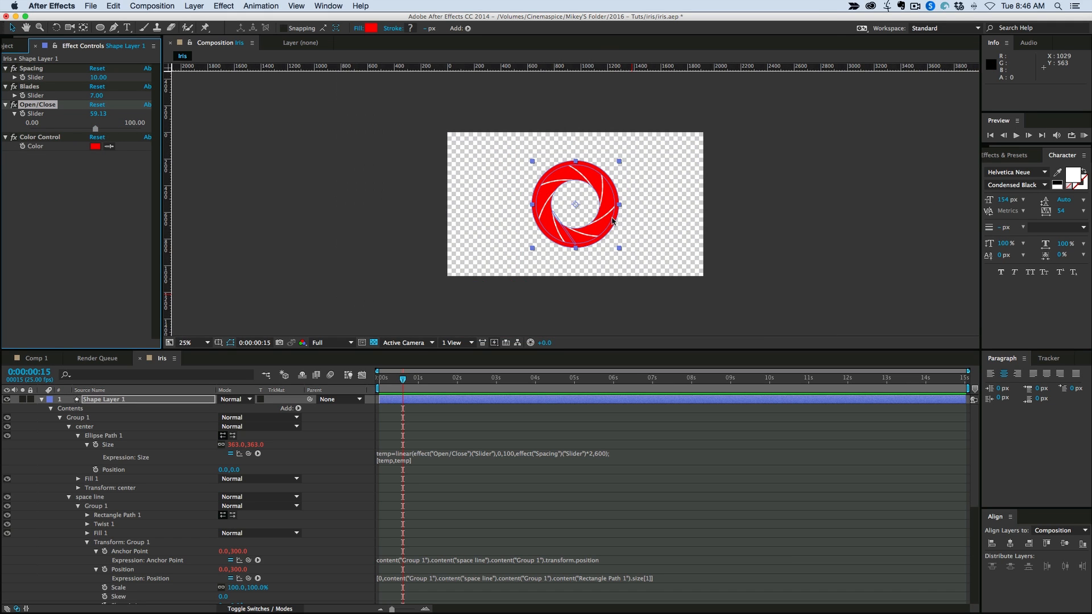
Step: Collapse Shape Layer 1's property groups and select its Contents and Effects together
left_click(41, 400)
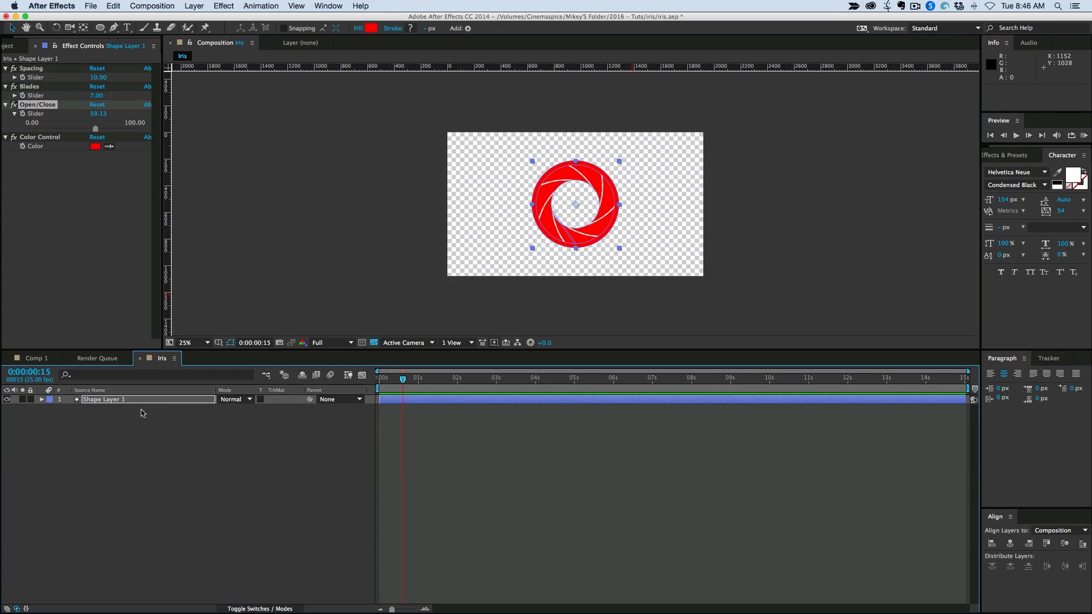
left_click(520, 401)
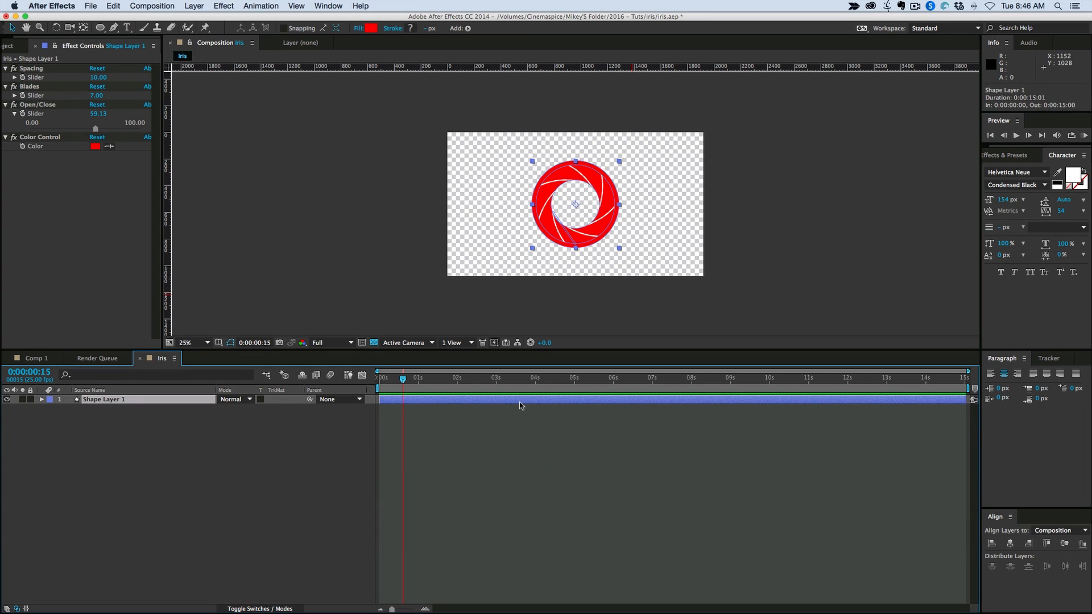
left_click(41, 400)
left_click(51, 409)
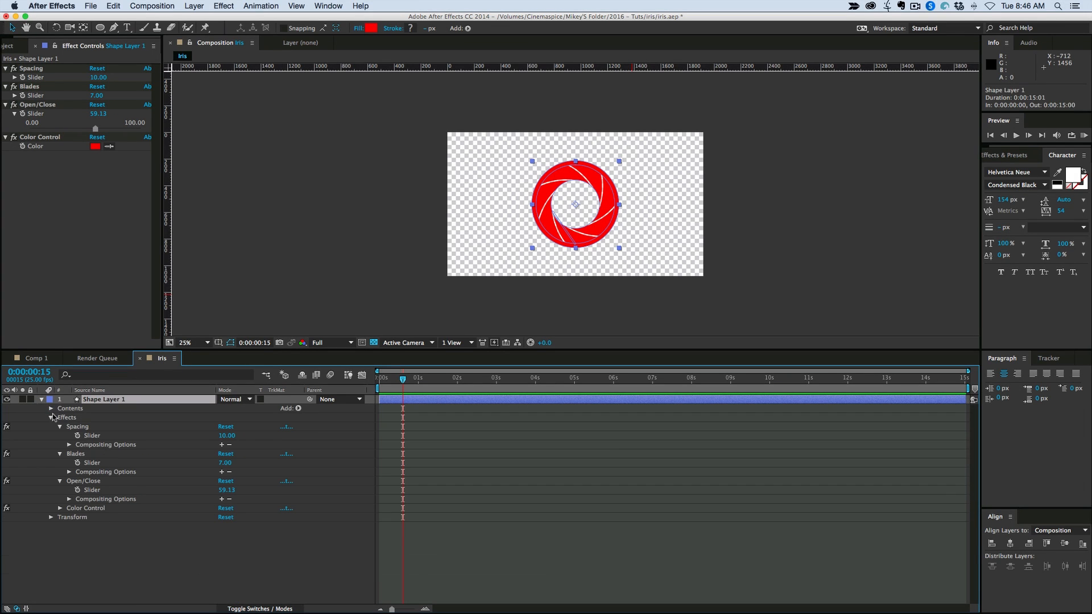
left_click(51, 418)
left_click(74, 410)
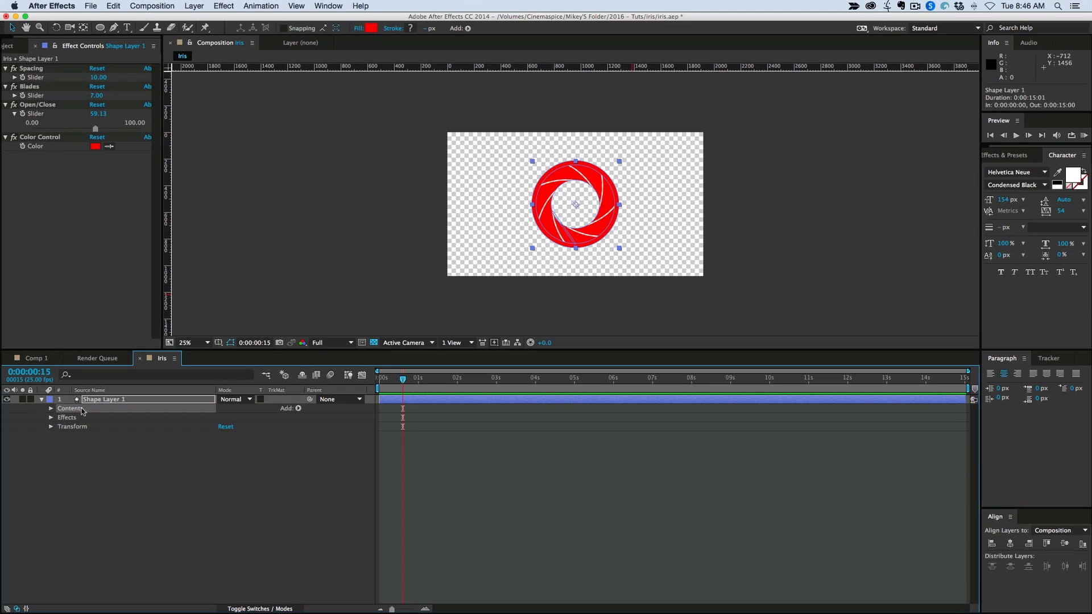
left_click(66, 418, "shift")
Step: Locate the Save Animation Preset command without saving a preset, and clear the layer selection
left_click(224, 7)
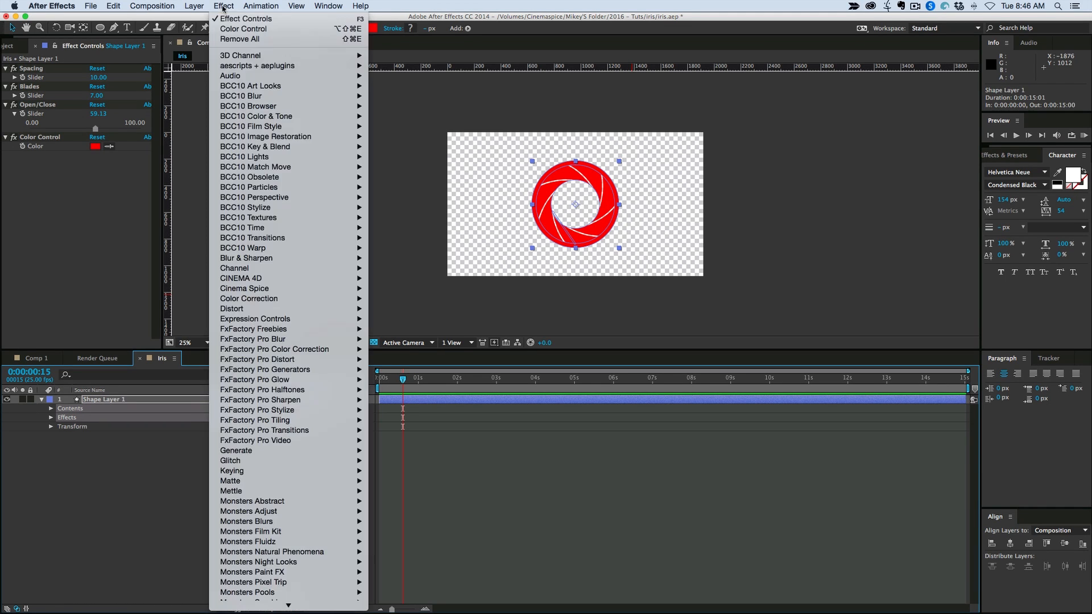
mouse_move(261, 8)
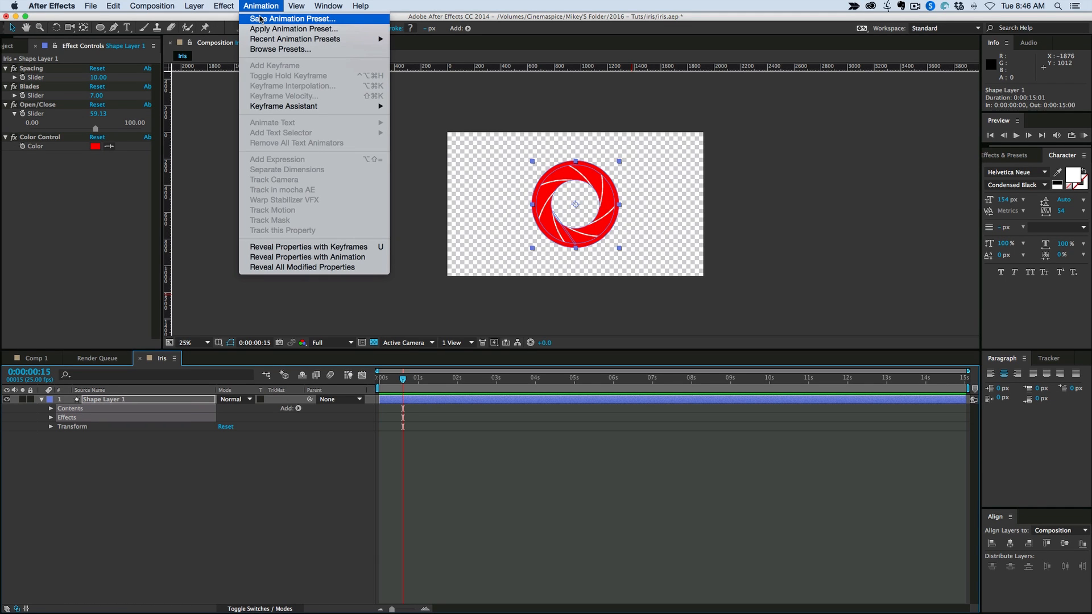
left_click(481, 450)
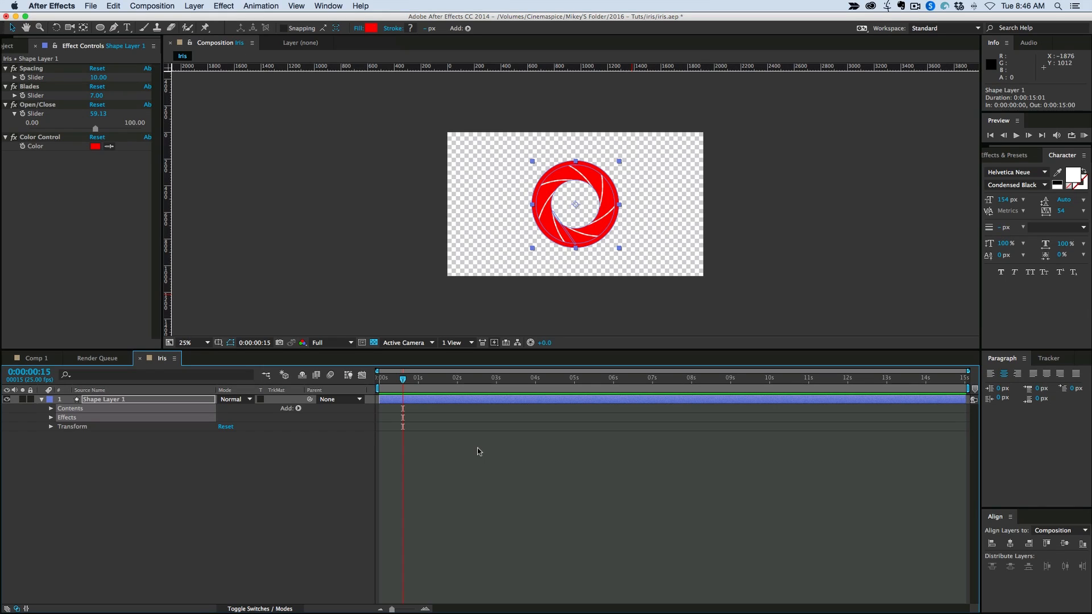
left_click(457, 493)
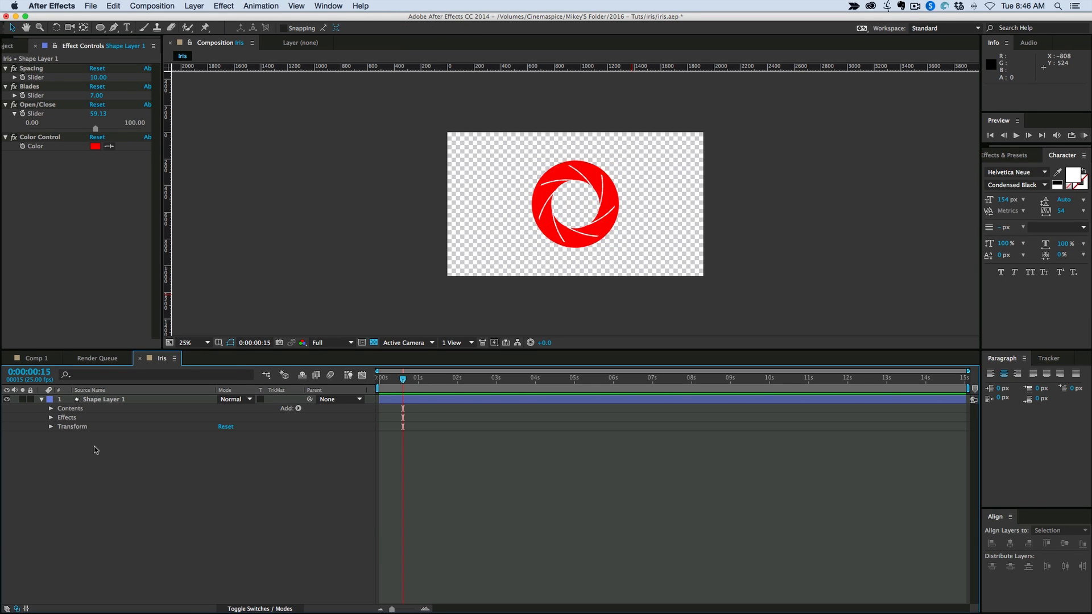
Step: Create a new composition with the default settings and run the Iris.jsx script from the iris folder in it
key("super+n")
key("Return")
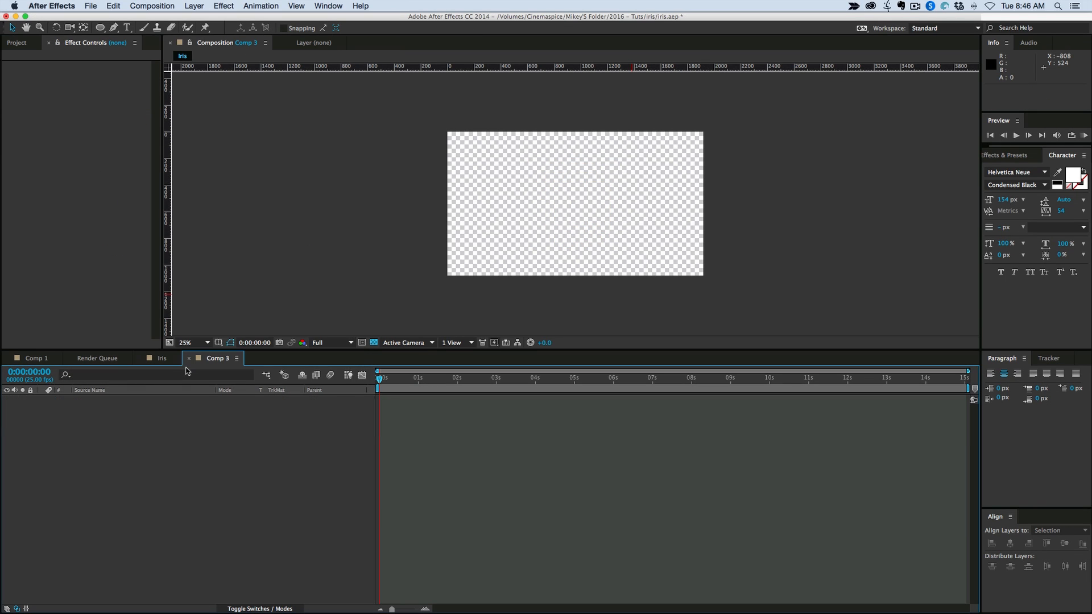
left_click(91, 7)
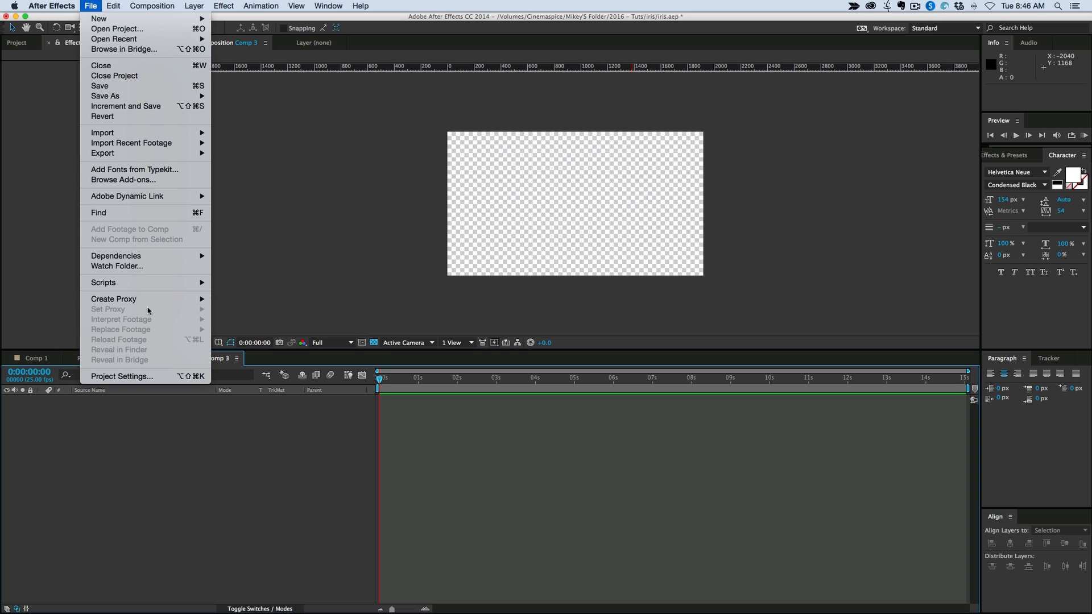
mouse_move(136, 283)
left_click(255, 284)
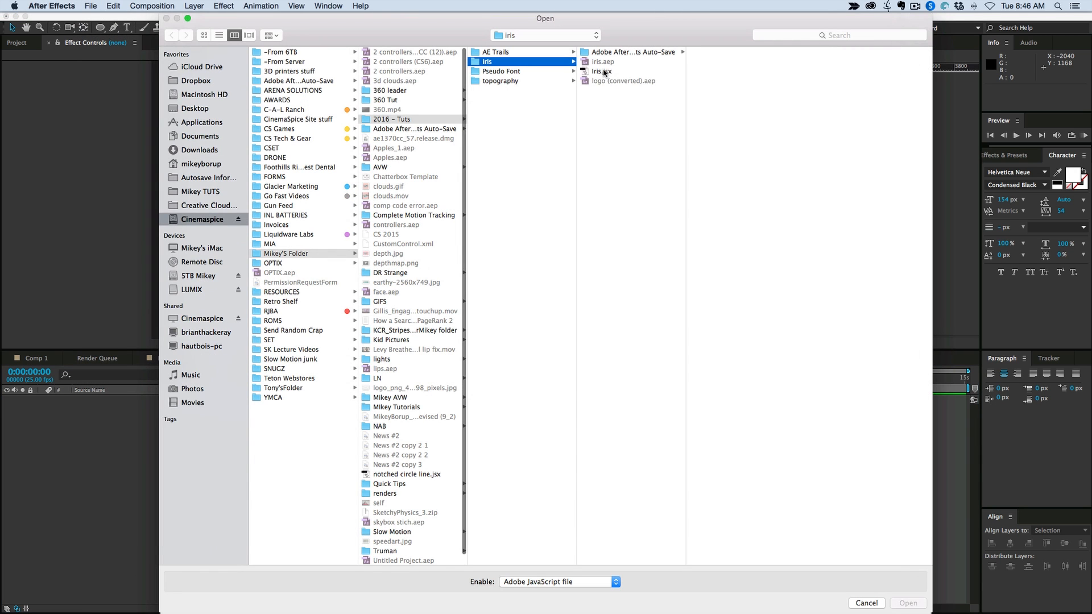
left_click(605, 71)
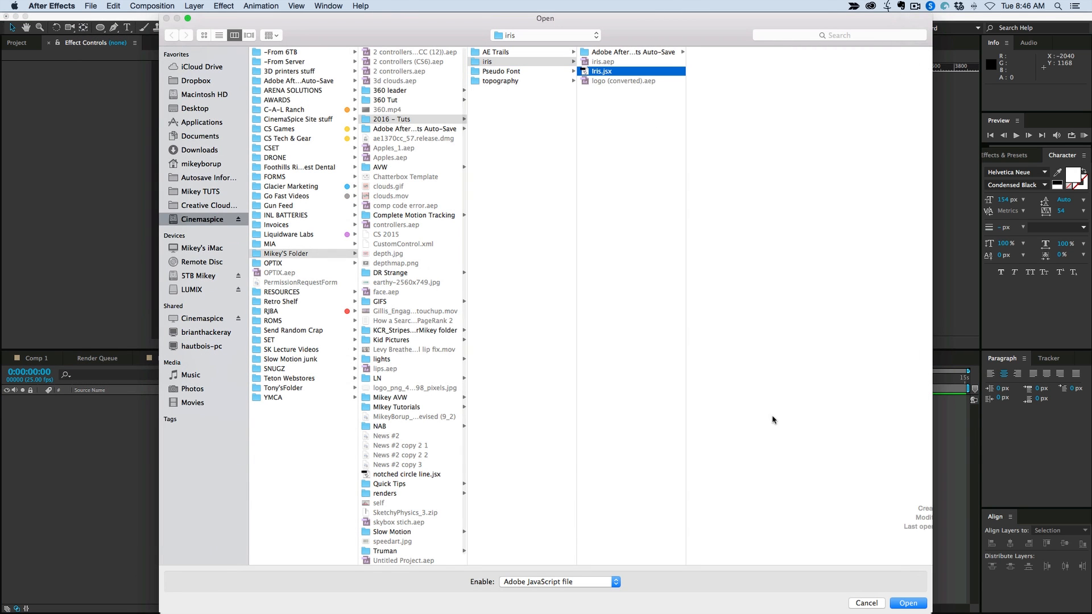
left_click(908, 603)
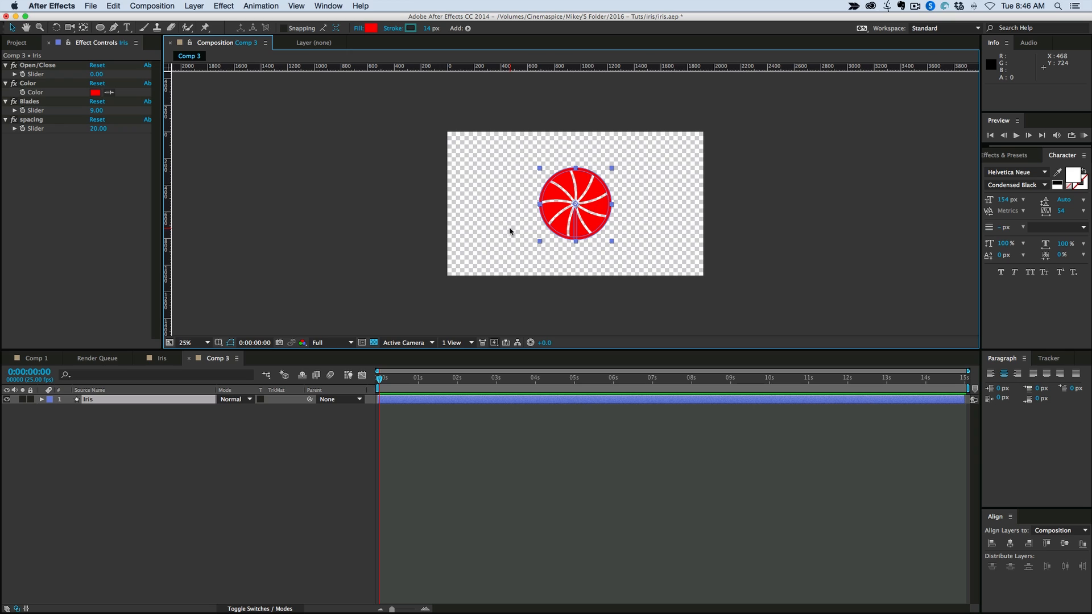
Step: Switch to Safari and browse the renderTom author page on aescripts.com
left_click(511, 500)
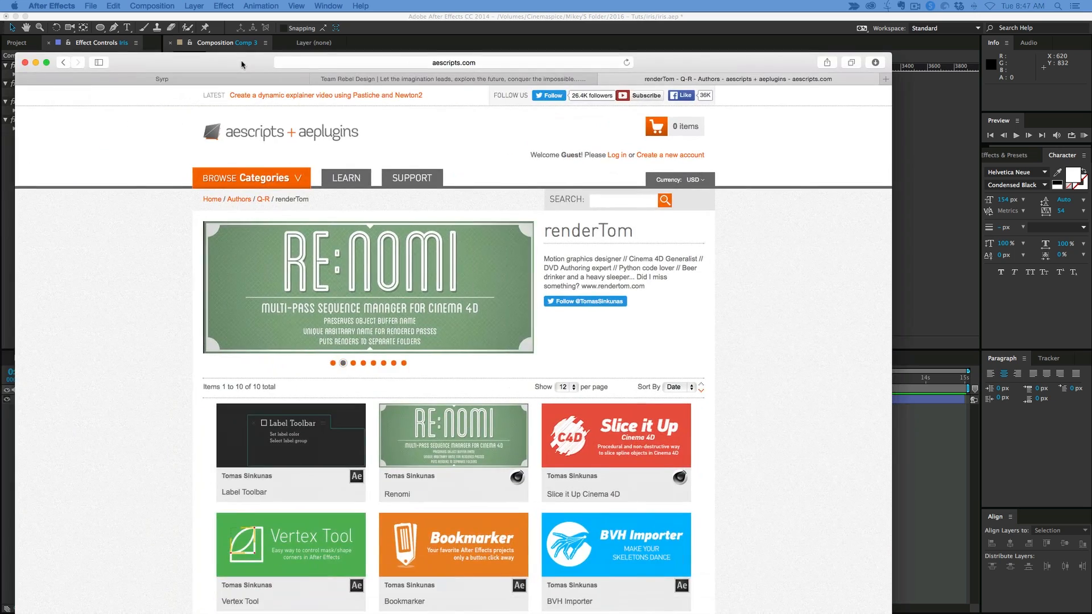
scroll(604, 317, "down", 1)
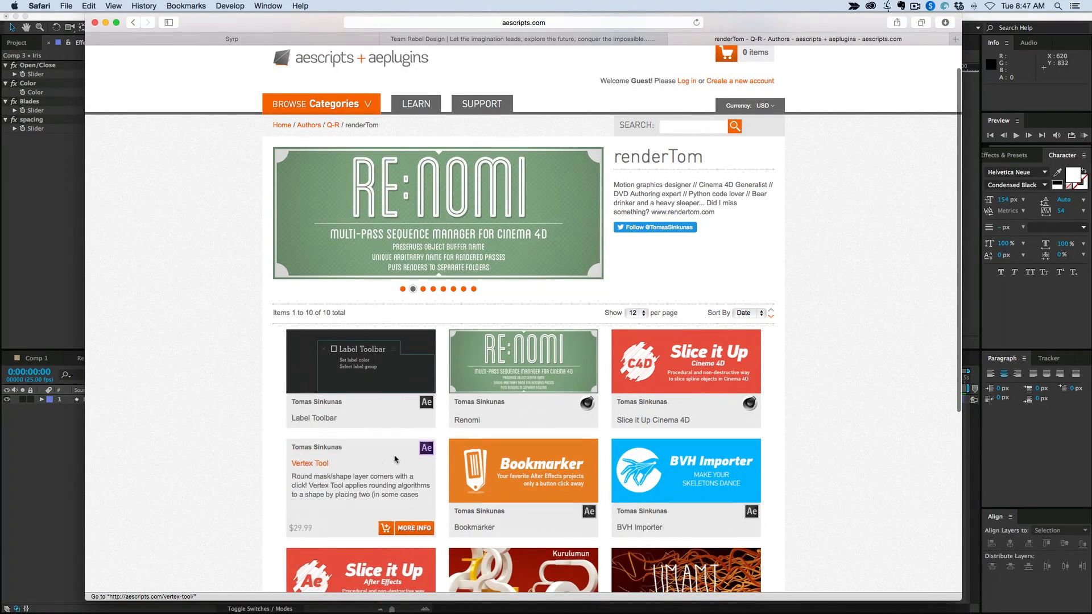
Step: Look through the full list of scripts and plugins on the renderTom author page
scroll(208, 322, "down", 3)
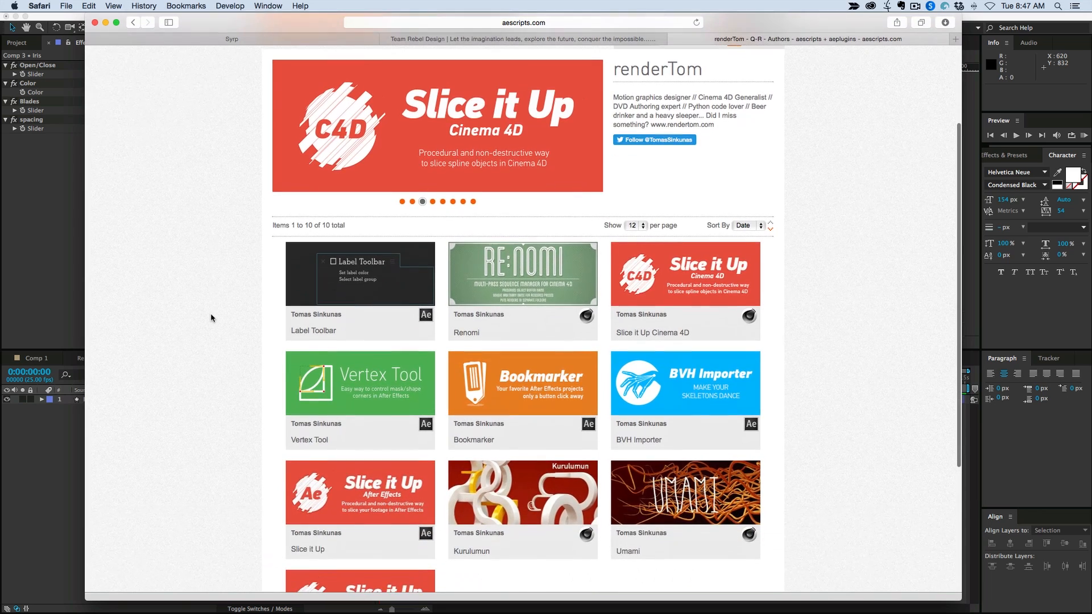
scroll(212, 317, "down", 2)
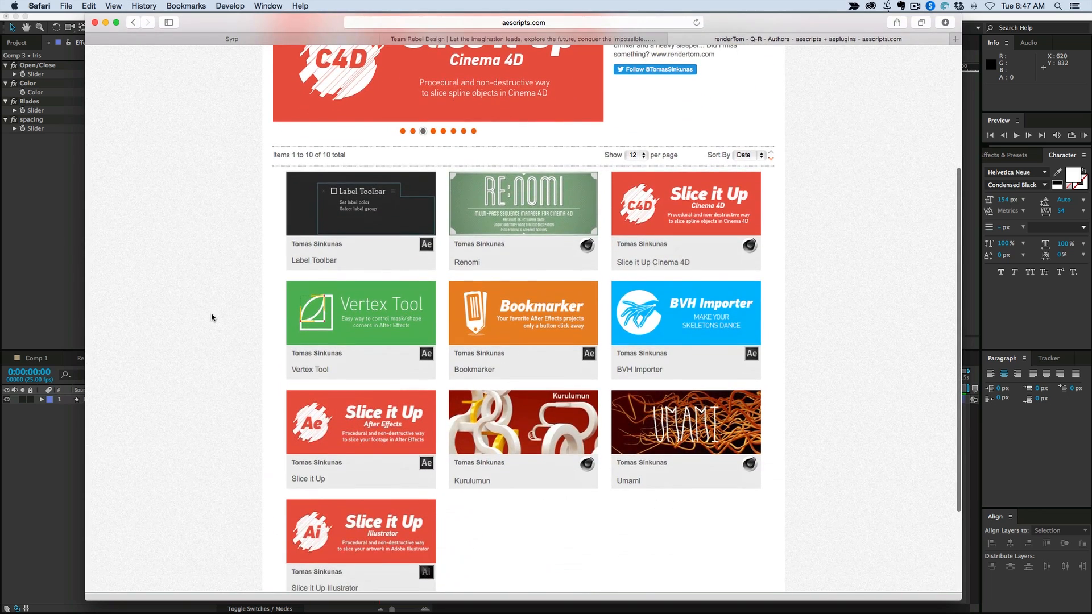
scroll(212, 318, "up", 4)
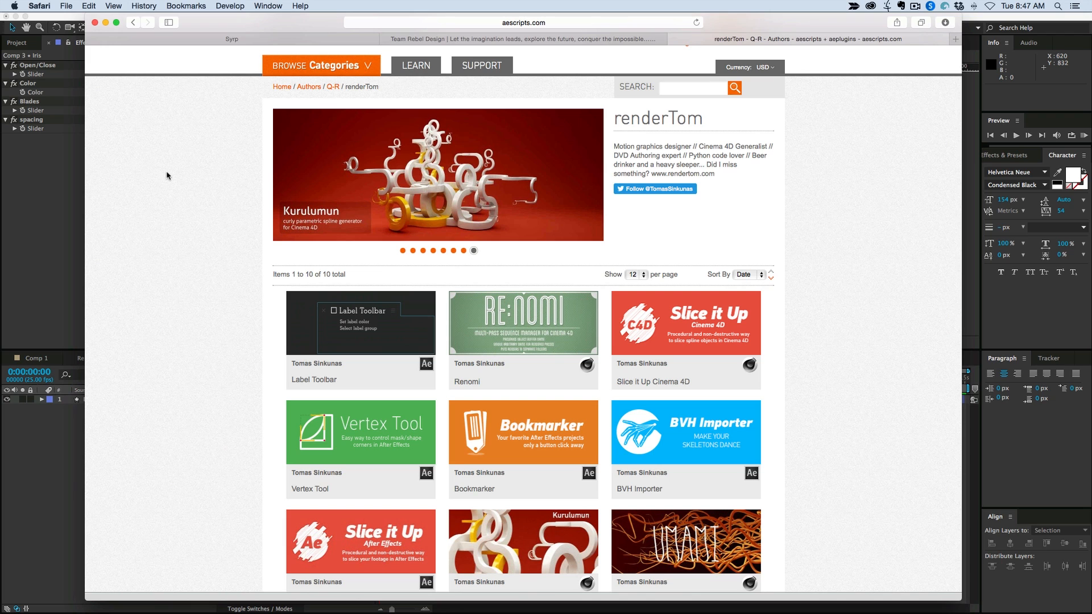
Step: Return to After Effects, fit Comp 3 to its viewer, and enlarge the viewer by making the timeline area shorter
left_click_drag(262, 27, 0, 28)
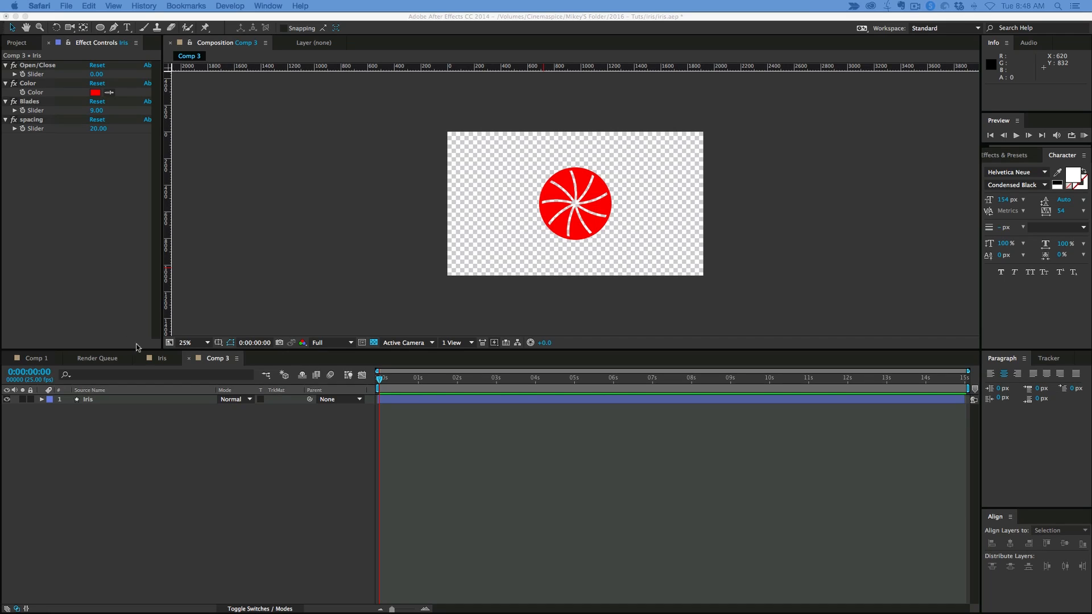
left_click(196, 343)
left_click(206, 359)
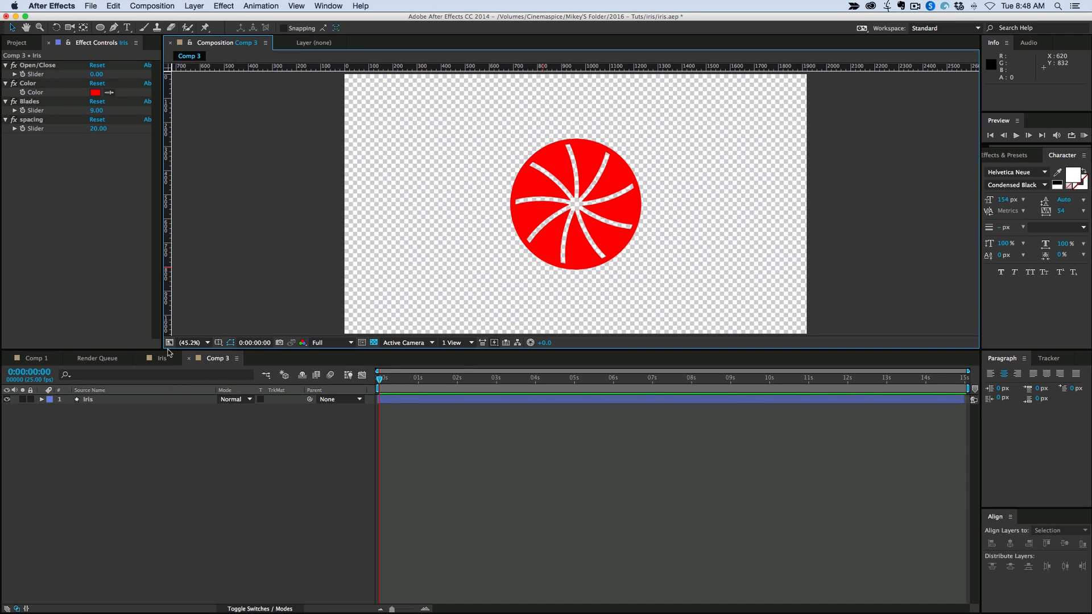
left_click_drag(163, 351, 153, 417)
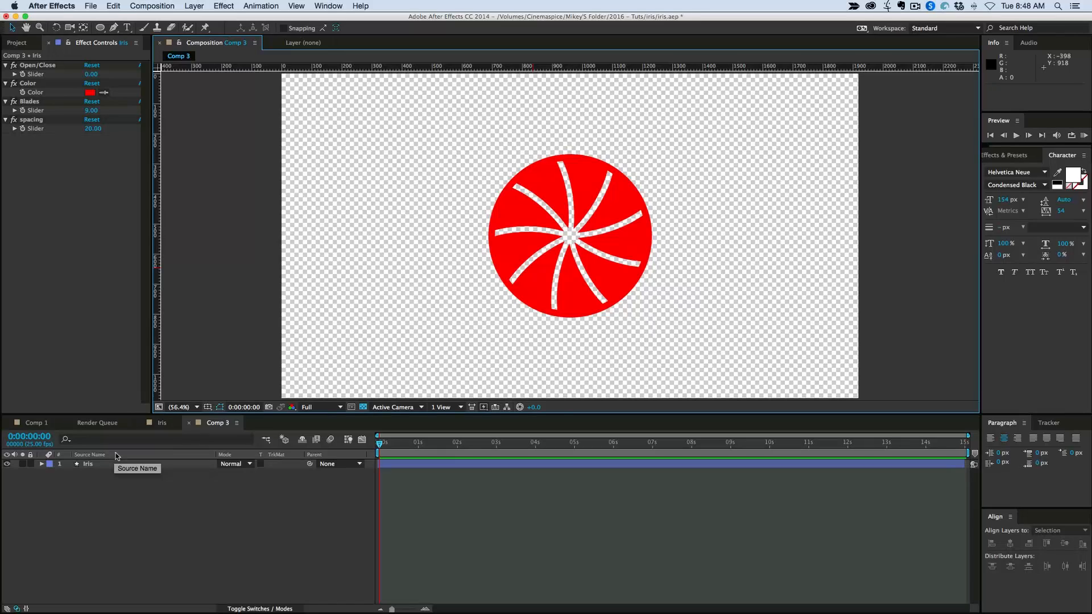